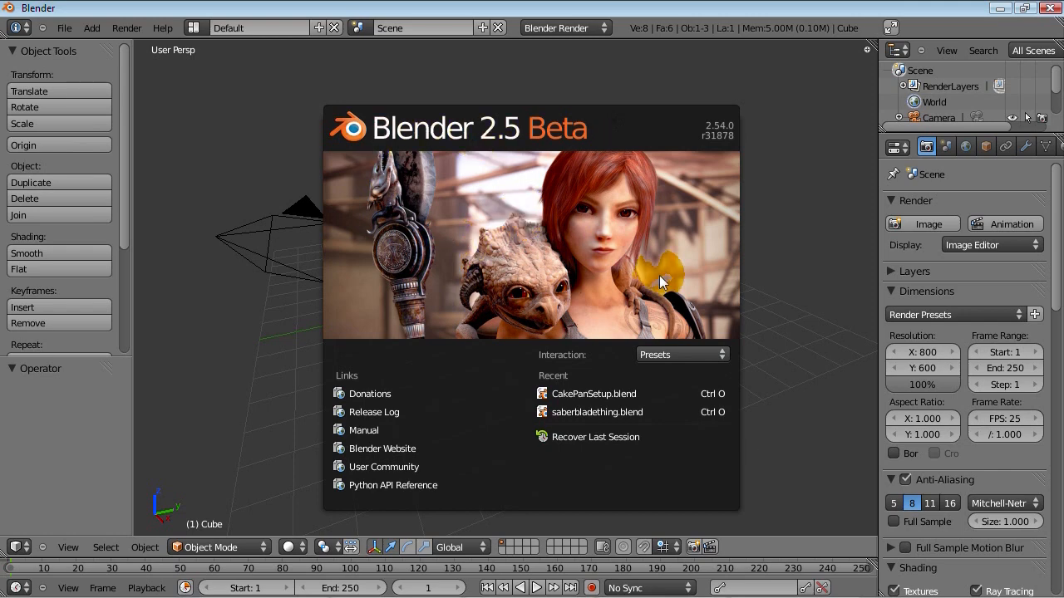
Dismiss the splash screen and move the camera and lamp together to layer 2
{"action": "mouse_move", "coordinate": [708, 596]}
{"action": "left_click", "coordinate": [403, 564]}
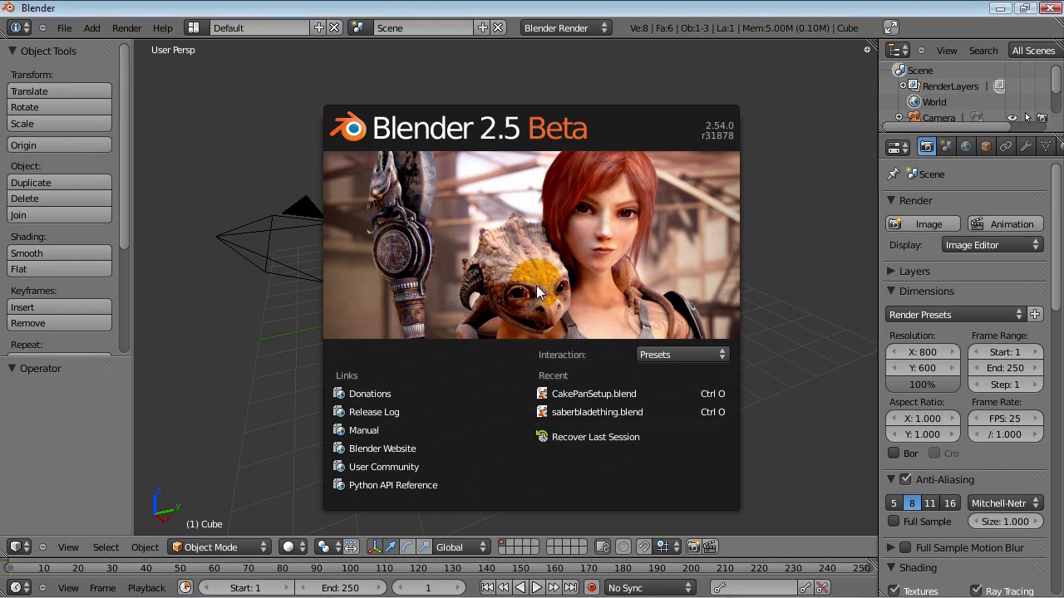
{"action": "left_click", "coordinate": [460, 197]}
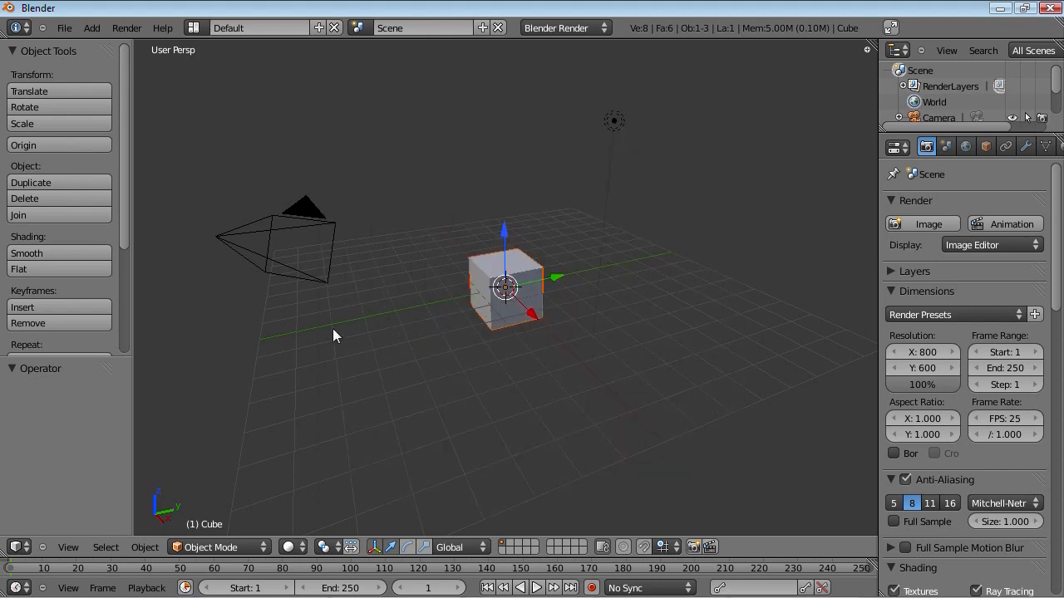
{"action": "right_click", "coordinate": [305, 207]}
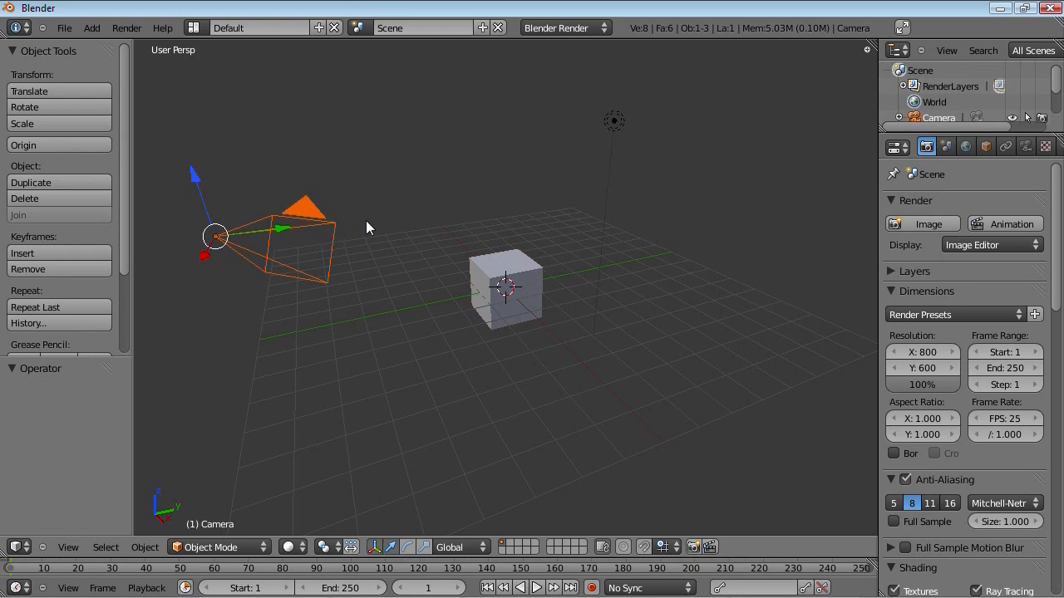
{"action": "right_click", "coordinate": [615, 122]}
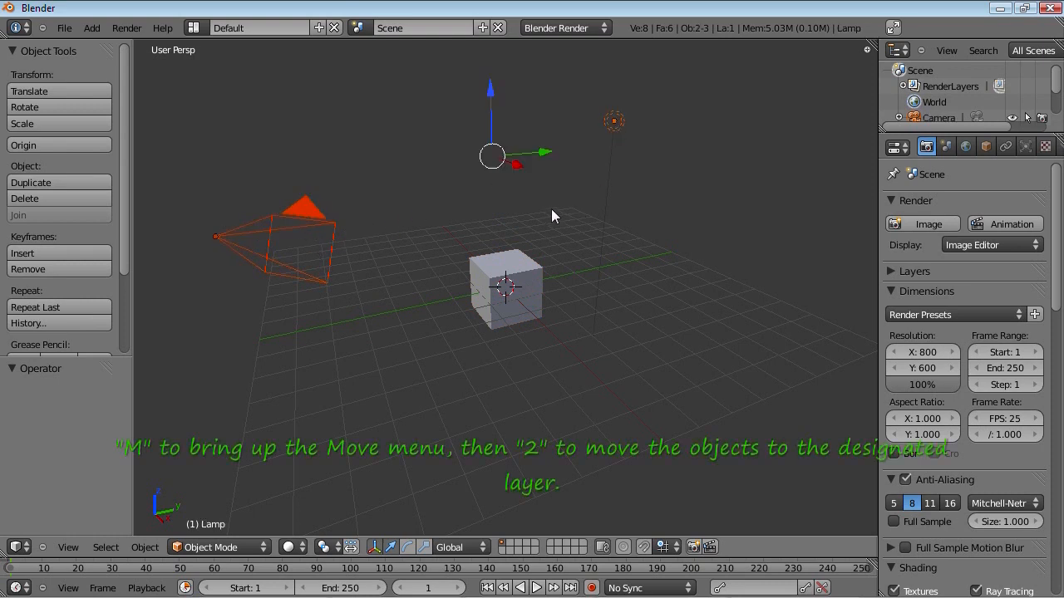
{"action": "key", "text": "m"}
{"action": "key", "text": "2"}
{"action": "key", "text": "m"}
{"action": "key", "text": "2"}
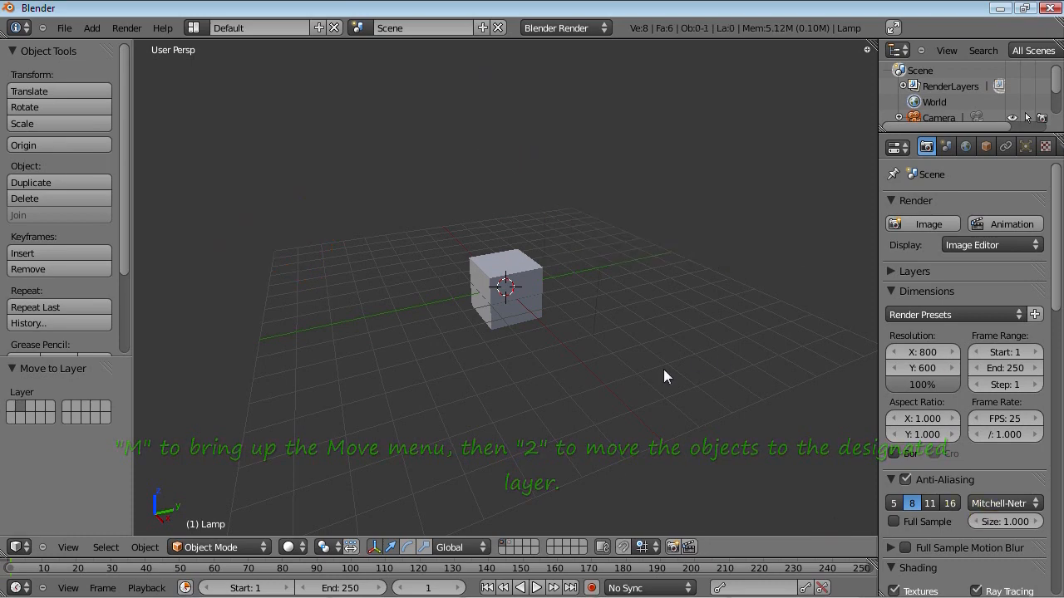
Switch the 3D view to top view with orthographic projection
{"action": "middle_click_drag", "start_coordinate": [469, 365], "coordinate": [540, 350]}
{"action": "middle_click_drag", "start_coordinate": [355, 359], "coordinate": [432, 395]}
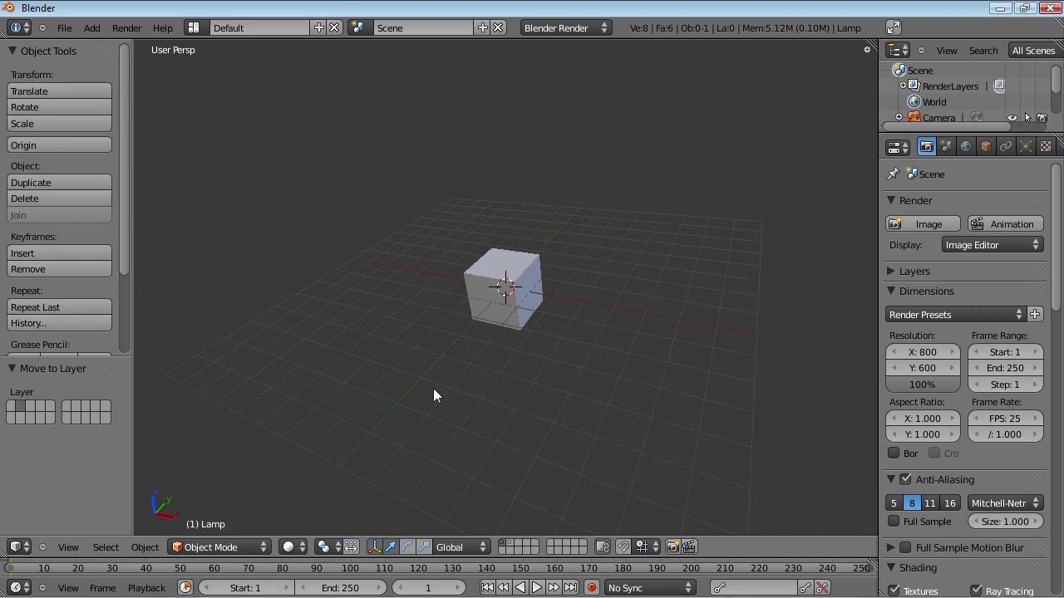
{"action": "key", "text": "KP_7"}
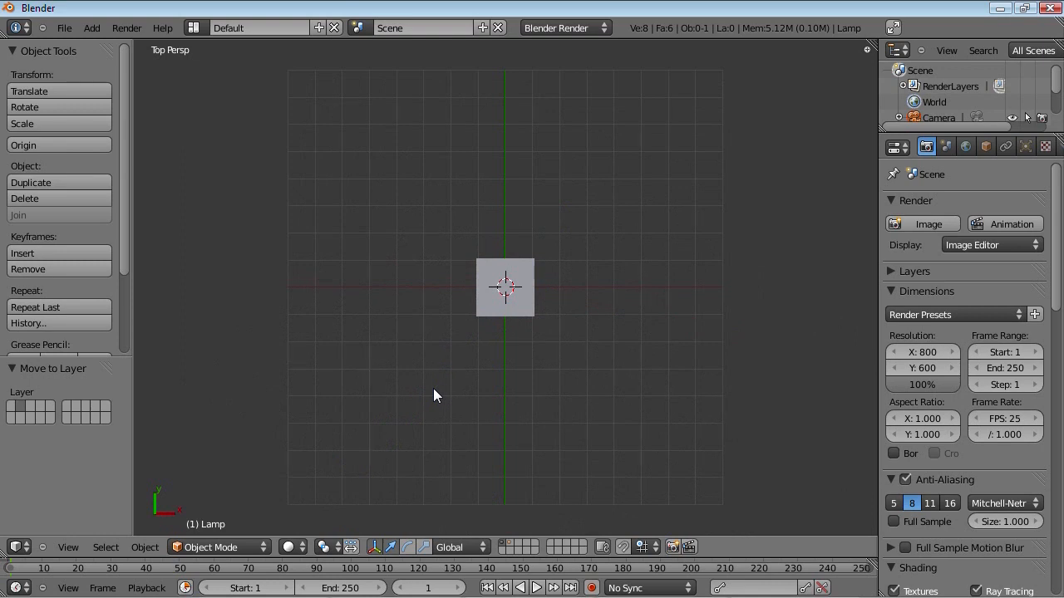
{"action": "key", "text": "KP_5"}
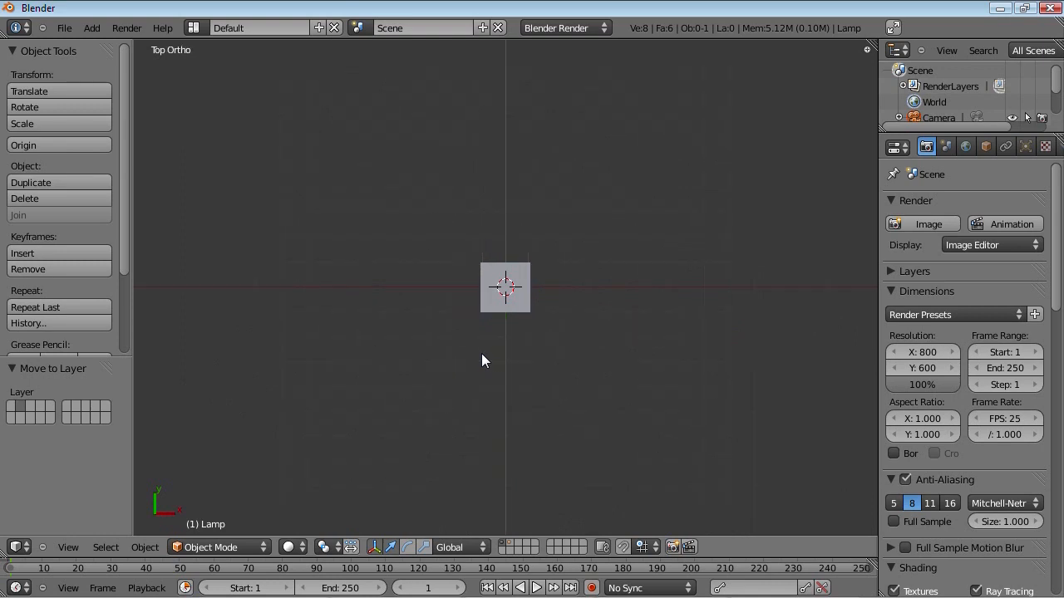
{"action": "scroll", "coordinate": [506, 371], "scroll_direction": "up", "scroll_amount": 4}
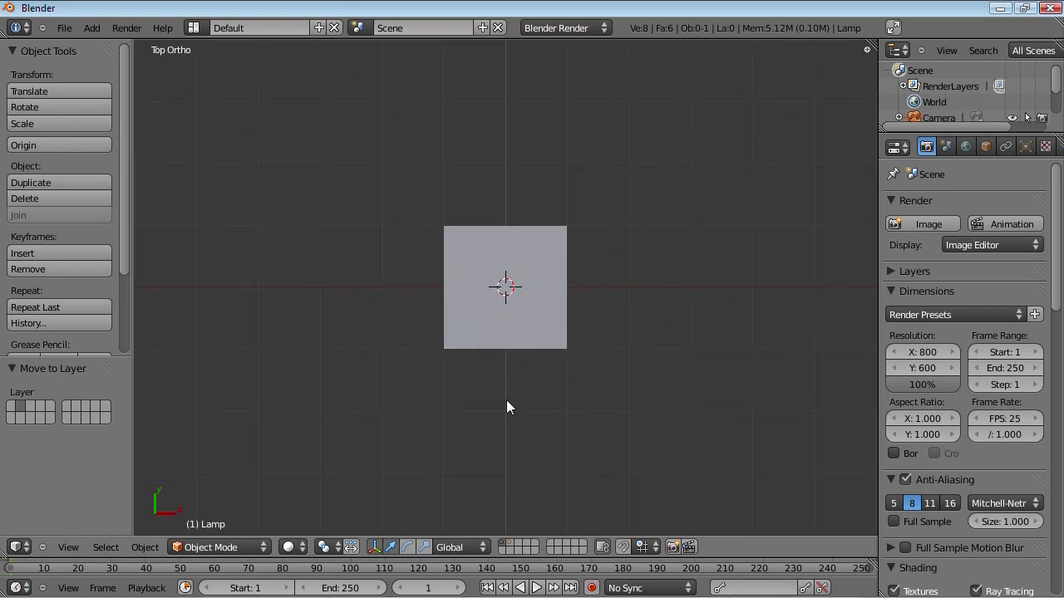
Delete the default cube from the scene
{"action": "right_click", "coordinate": [514, 322]}
{"action": "middle_click_drag", "start_coordinate": [427, 459], "coordinate": [408, 446]}
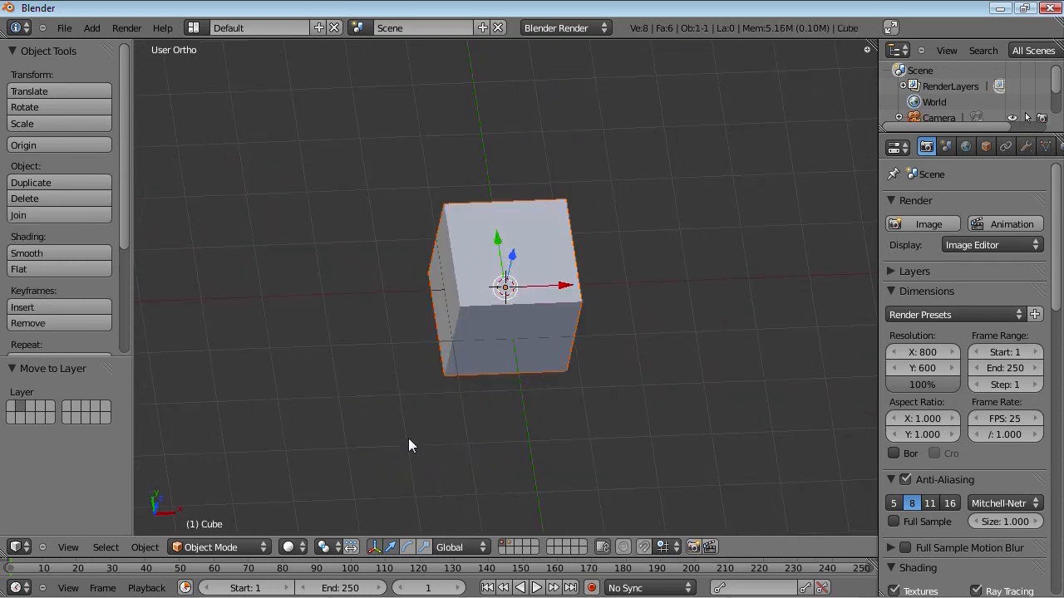
{"action": "key", "text": "KP_7"}
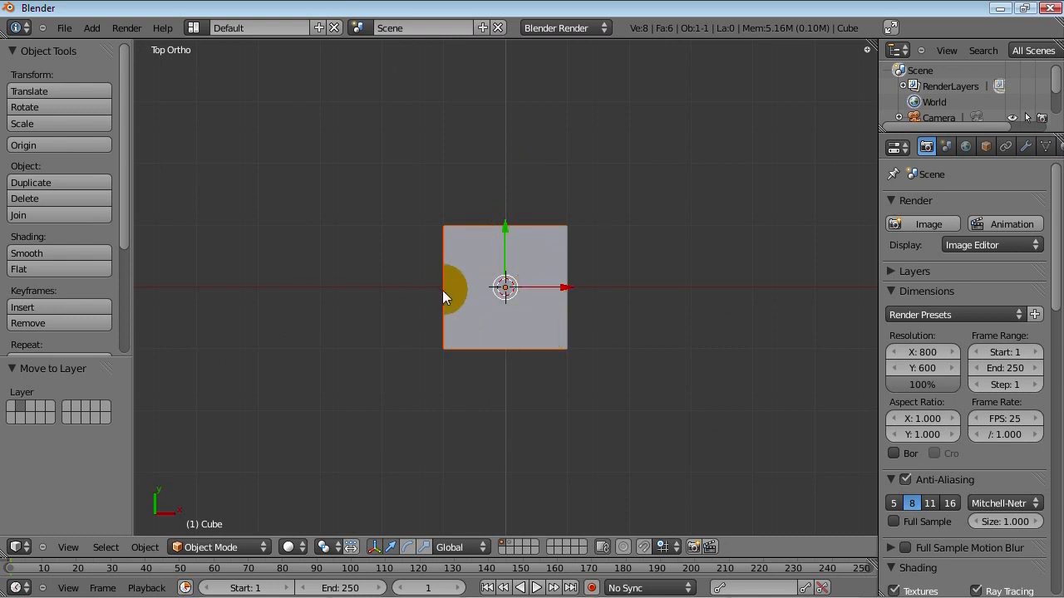
{"action": "key", "text": "x"}
{"action": "key", "text": "x"}
{"action": "left_click", "coordinate": [309, 300]}
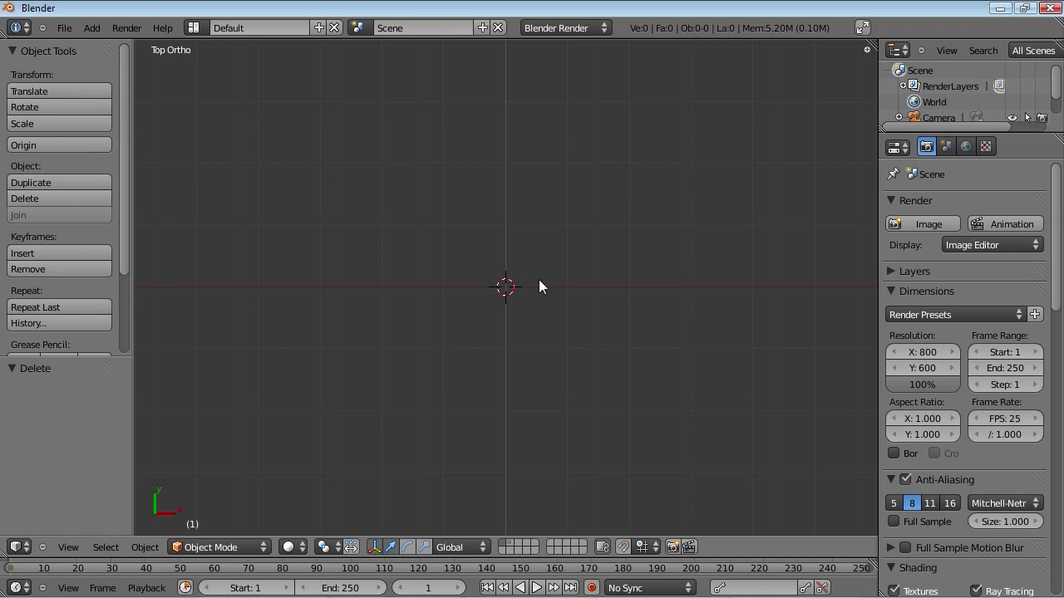
Run the Splash Screen command from search to look at the Blender logo, then dismiss it
{"action": "key", "text": "space"}
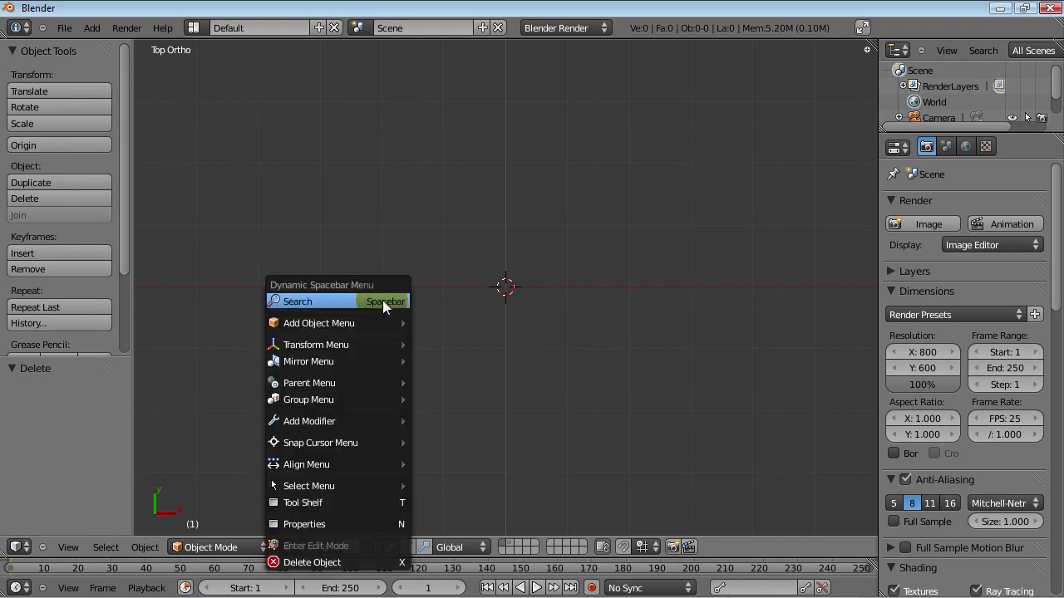
{"action": "left_click", "coordinate": [382, 302]}
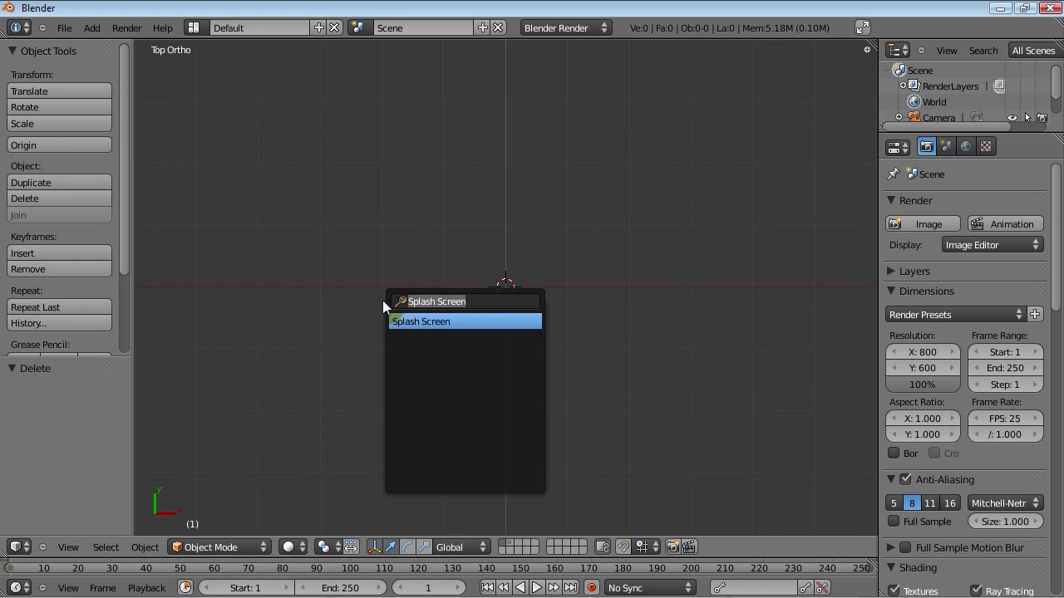
{"action": "left_click", "coordinate": [438, 324]}
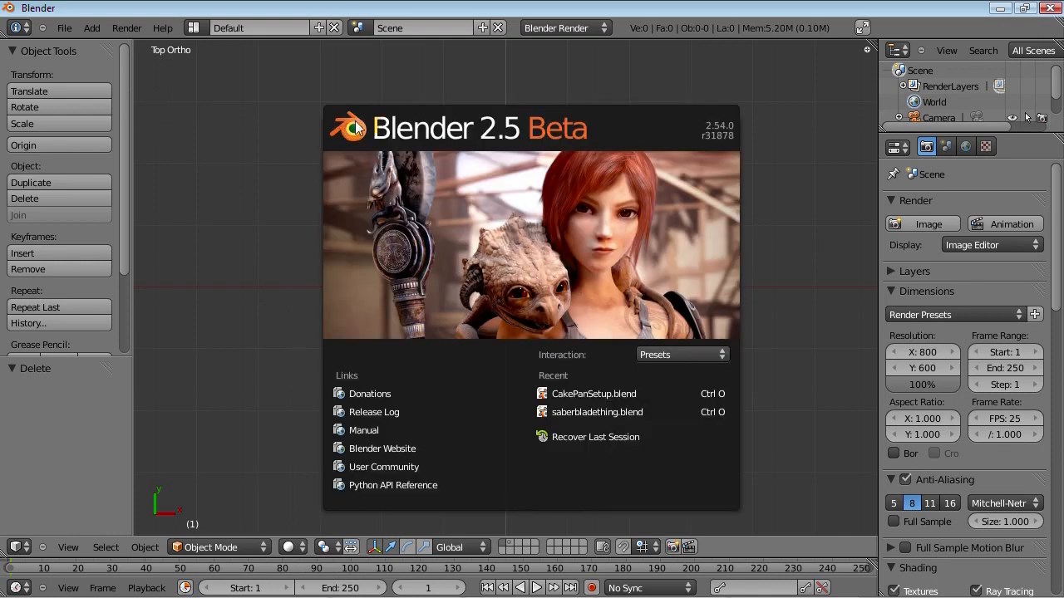
{"action": "left_click", "coordinate": [514, 233]}
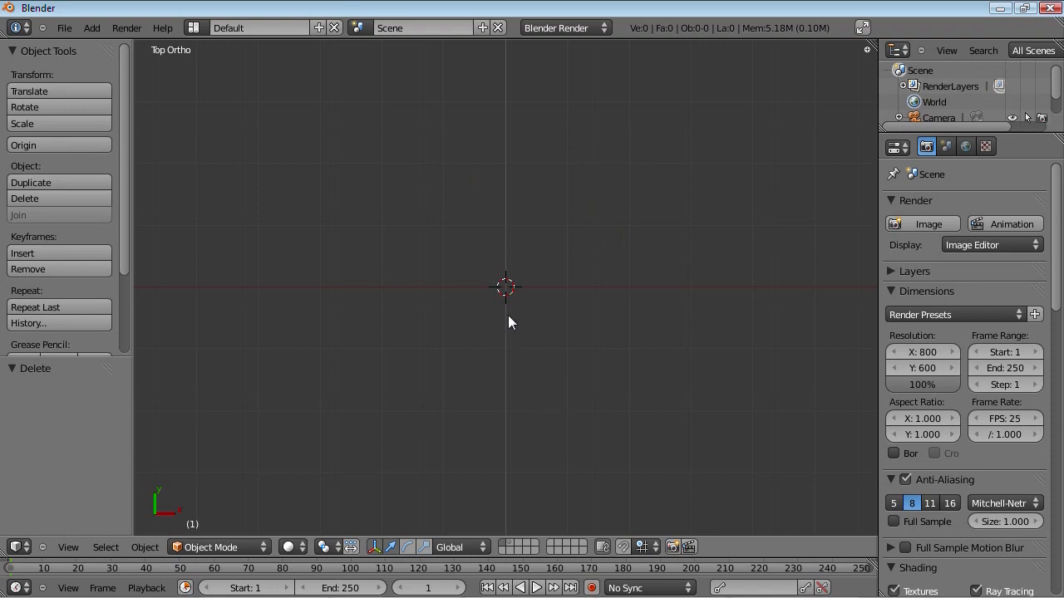
Enable background images for the 3D view, add a new image entry and expand its settings
{"action": "key", "text": "n"}
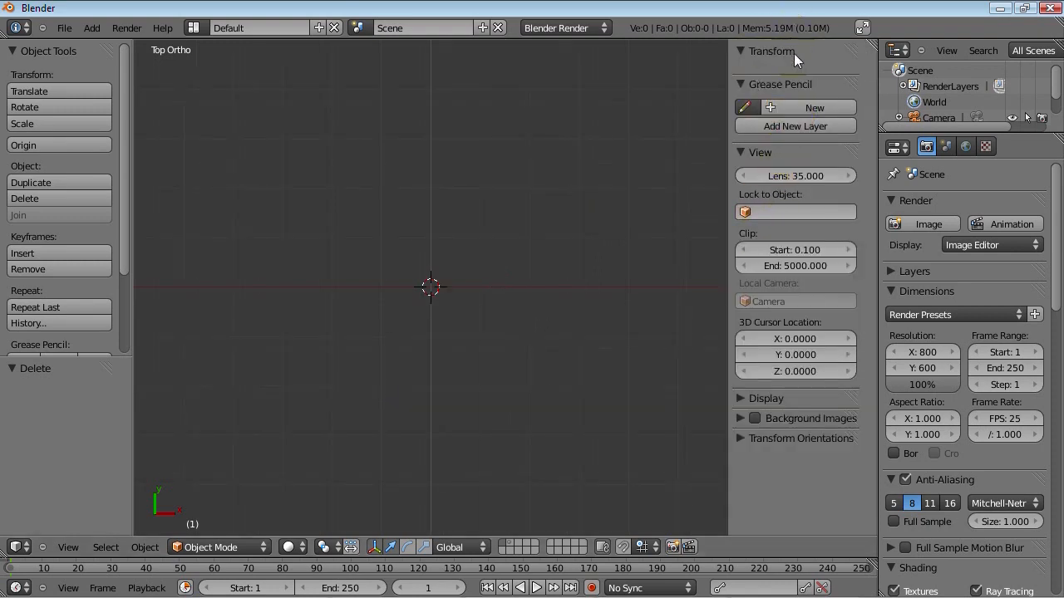
{"action": "left_click", "coordinate": [739, 419]}
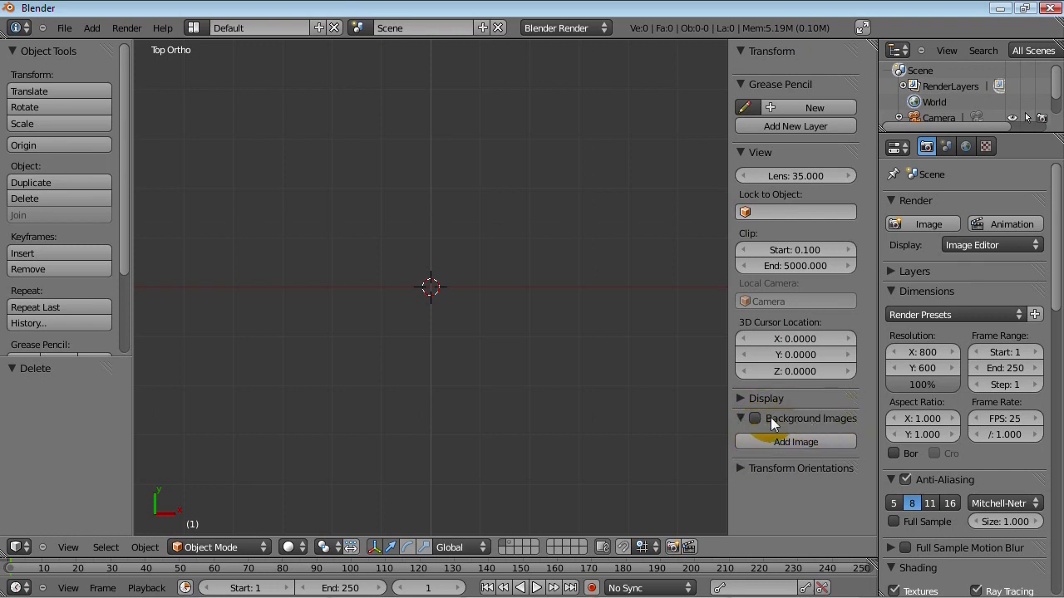
{"action": "left_click", "coordinate": [754, 418]}
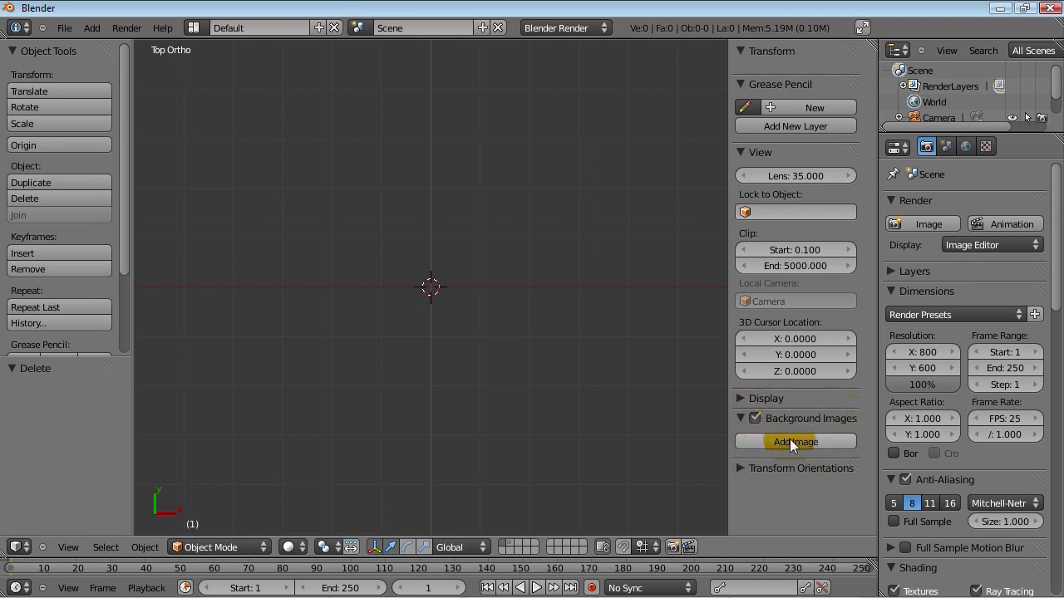
{"action": "left_click", "coordinate": [790, 441]}
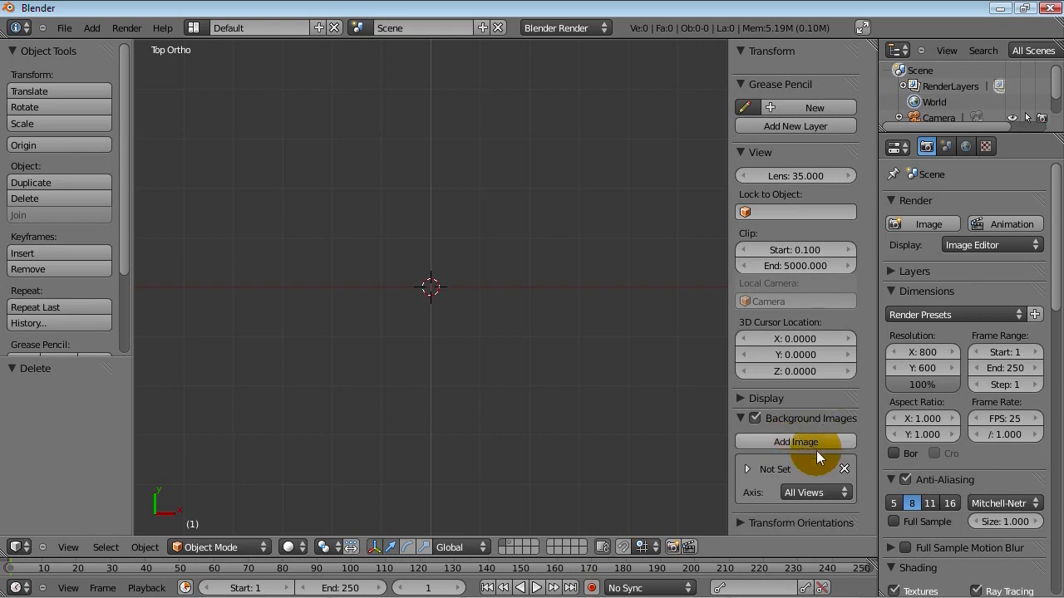
{"action": "left_click", "coordinate": [743, 467]}
{"action": "scroll", "coordinate": [782, 486], "scroll_direction": "down", "scroll_amount": 1}
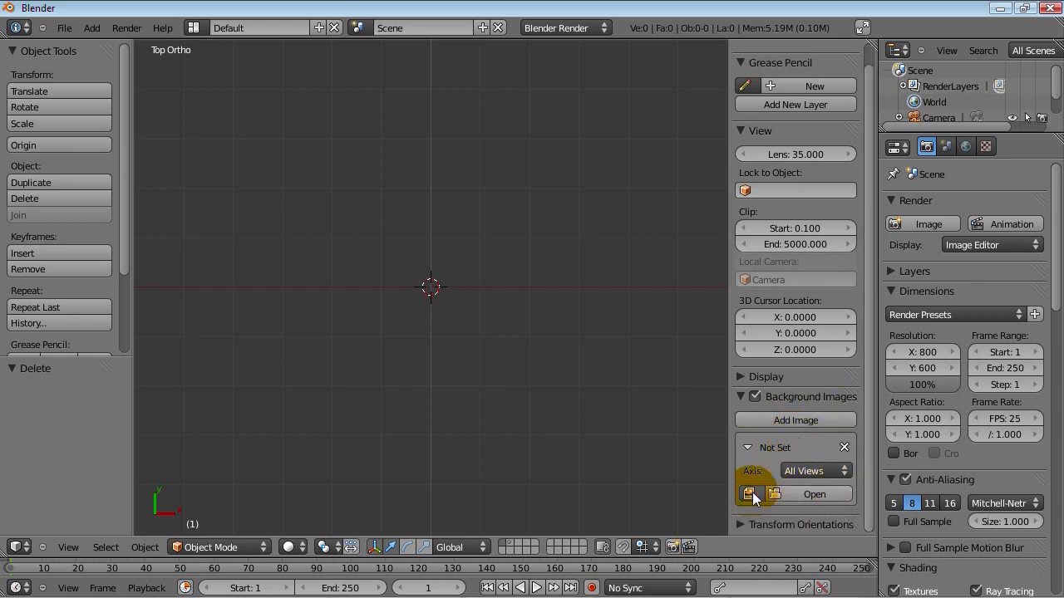
Load BlenderLogo_Reference.jpg as the background image from Videos\Tutorials\08 - Blender Logo New Version\Reference
{"action": "left_click", "coordinate": [814, 494]}
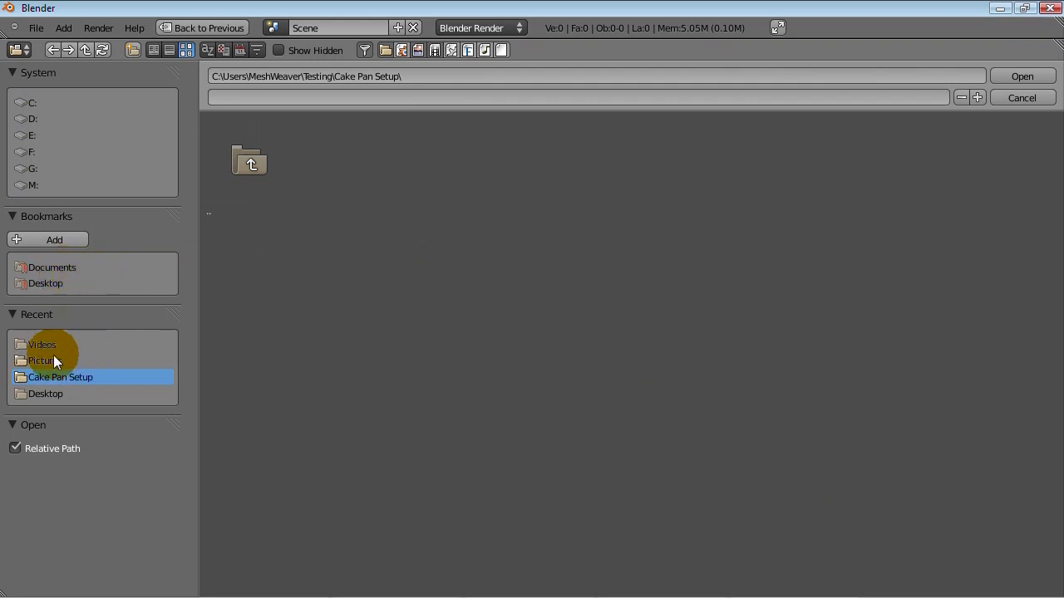
{"action": "left_click", "coordinate": [52, 266]}
{"action": "left_click", "coordinate": [237, 170]}
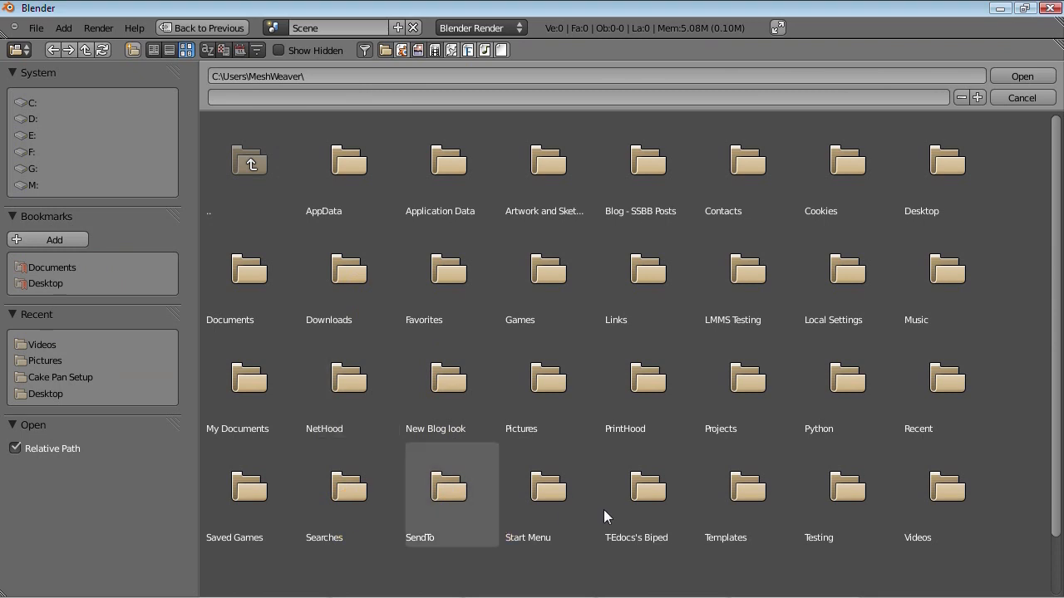
{"action": "left_click", "coordinate": [923, 501]}
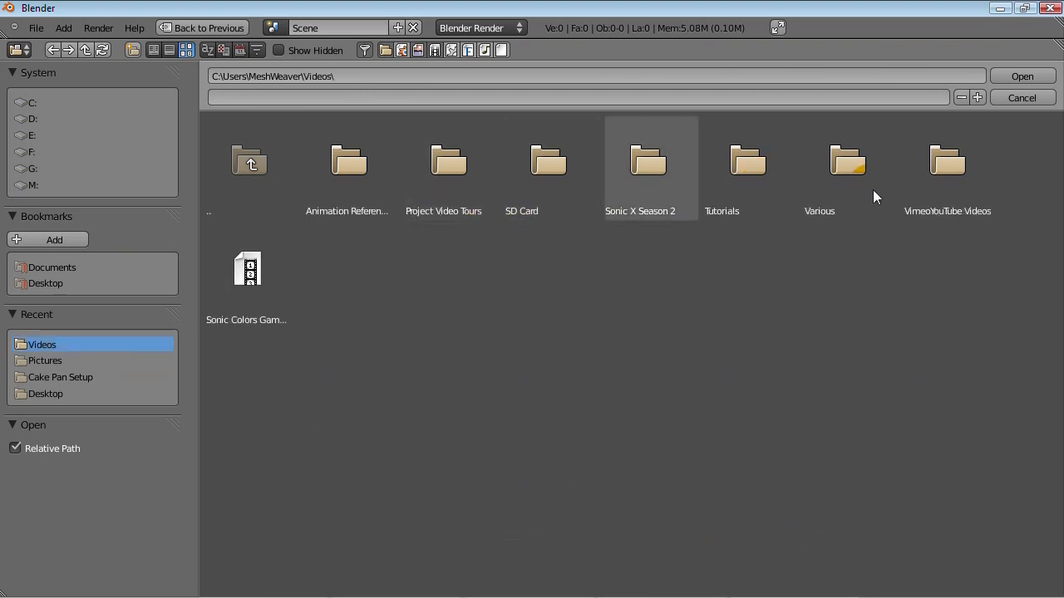
{"action": "left_click", "coordinate": [739, 195]}
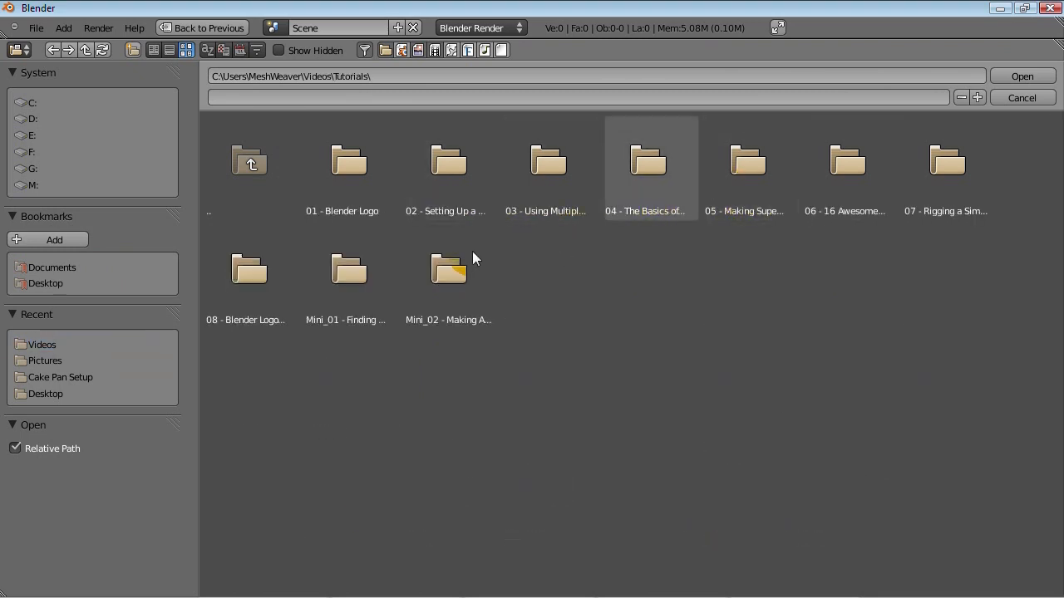
{"action": "left_click", "coordinate": [241, 297]}
{"action": "left_click", "coordinate": [336, 176]}
{"action": "left_click", "coordinate": [337, 172]}
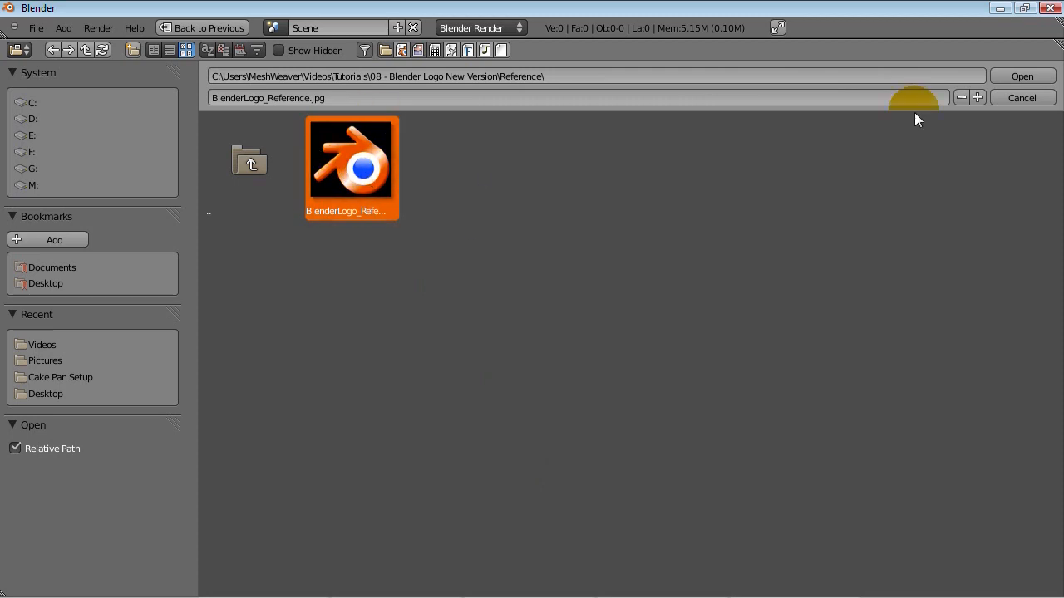
{"action": "left_click", "coordinate": [1025, 75]}
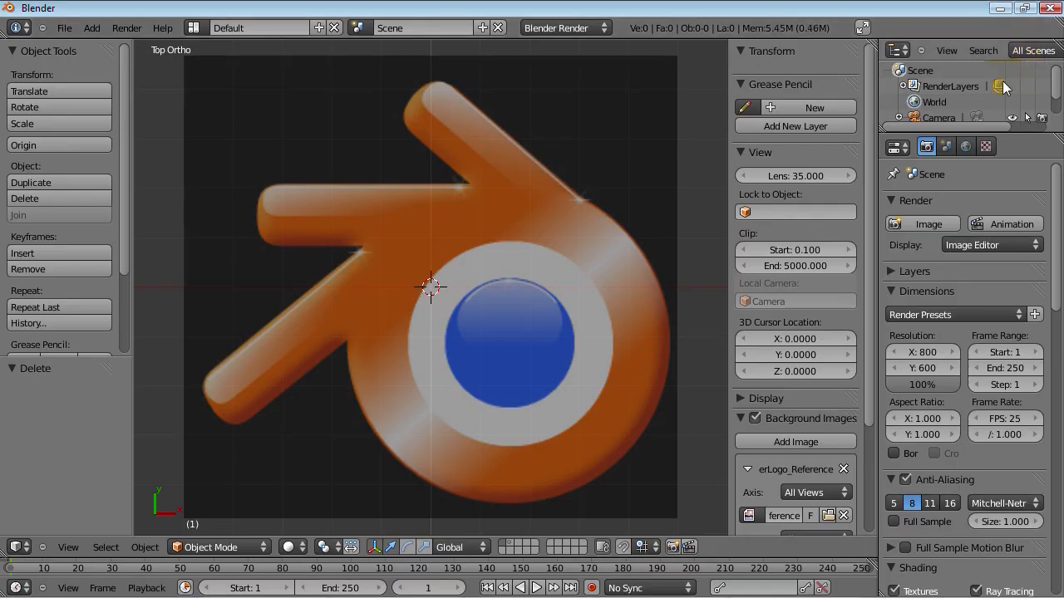
Bring up the splash screen again to compare its logo with the reference image, then close it
{"action": "key", "text": "space"}
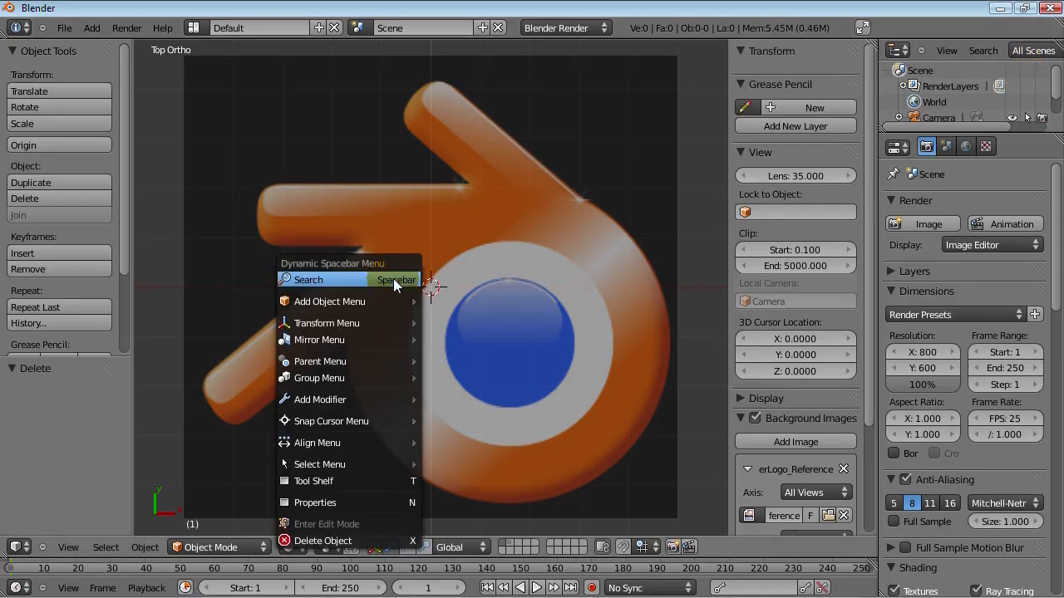
{"action": "left_click", "coordinate": [393, 278]}
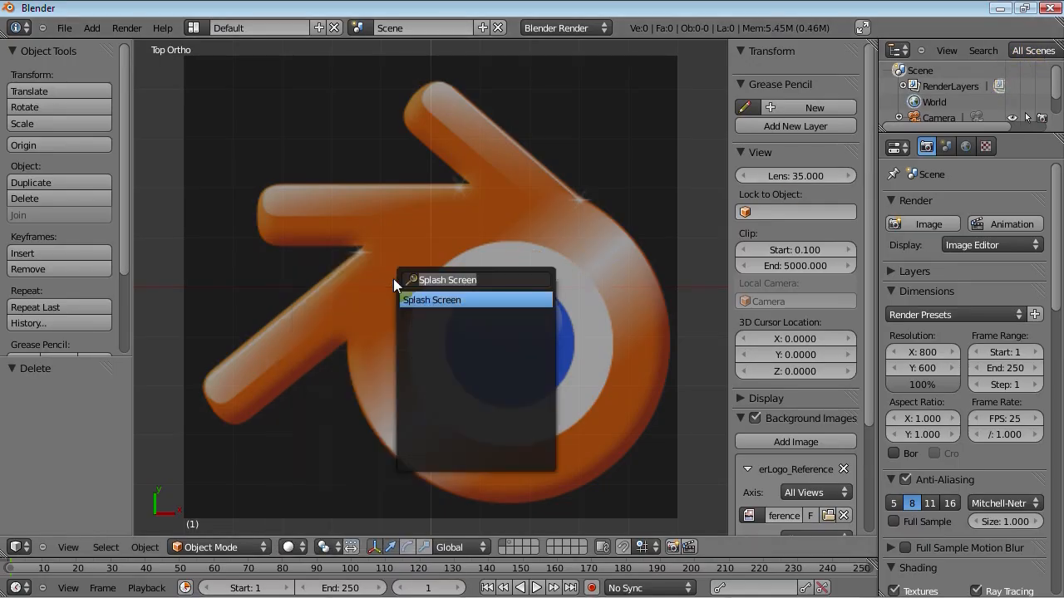
{"action": "left_click", "coordinate": [440, 300]}
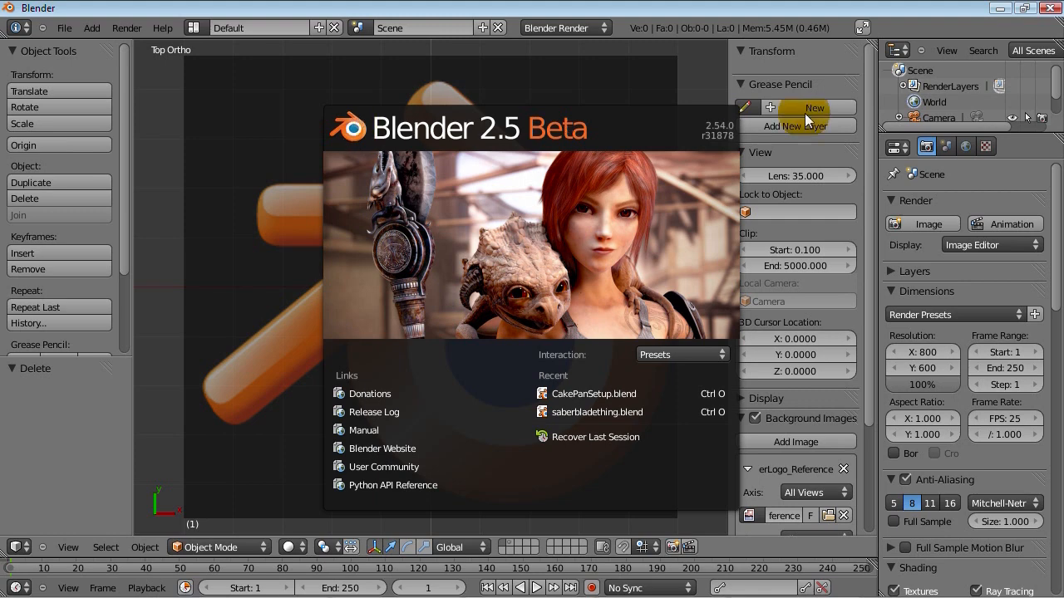
{"action": "left_click", "coordinate": [461, 292]}
Offset the background image to X -1.600 and Y 1.100, centring the logo's blue circle on the 3D cursor
{"action": "scroll", "coordinate": [434, 285], "scroll_direction": "down", "scroll_amount": 4}
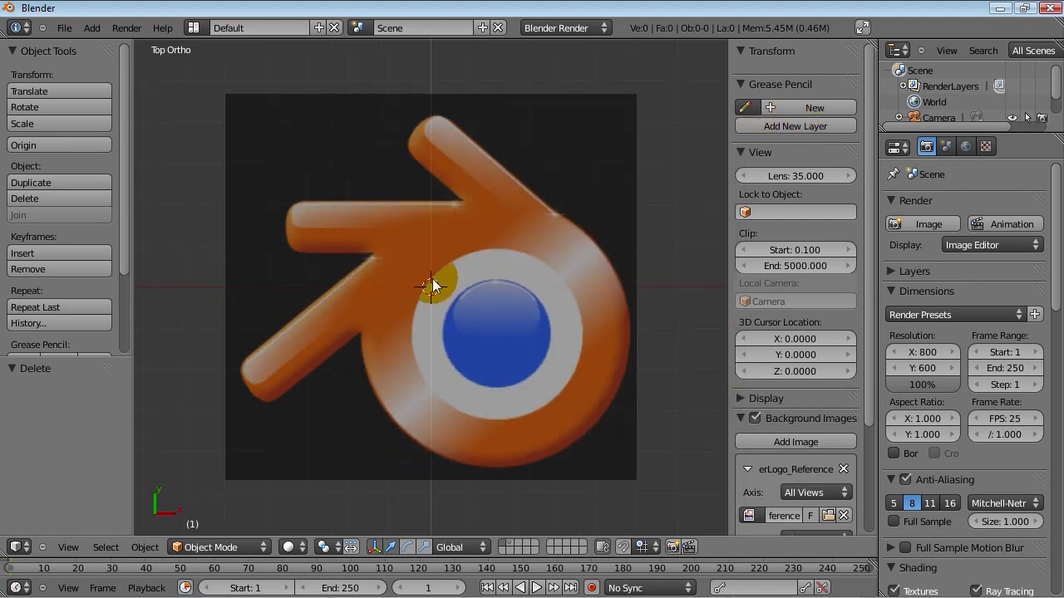
{"action": "scroll", "coordinate": [793, 291], "scroll_direction": "down", "scroll_amount": 4}
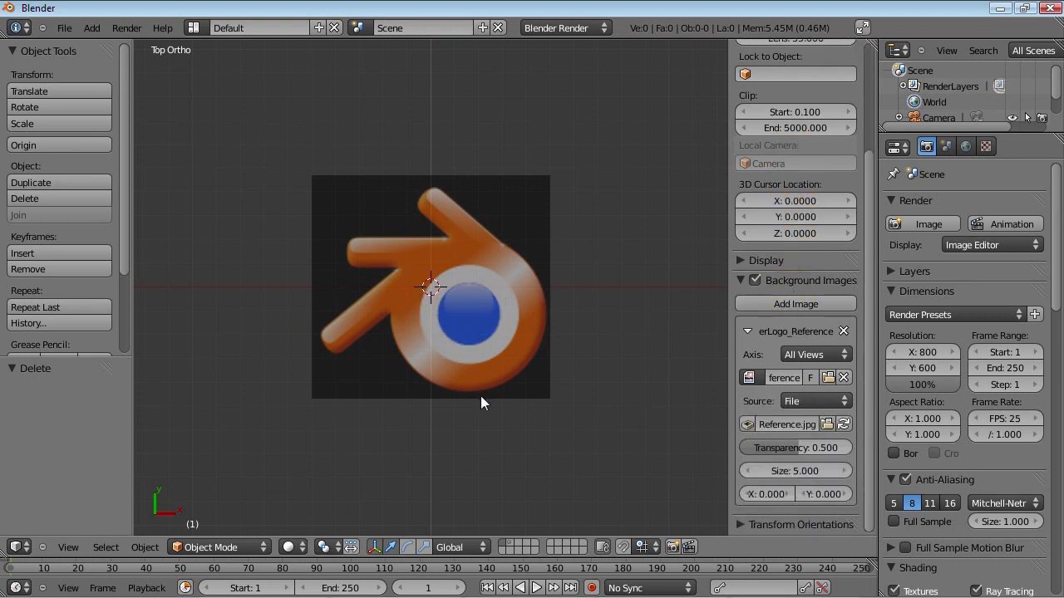
{"action": "scroll", "coordinate": [481, 396], "scroll_direction": "up", "scroll_amount": 4}
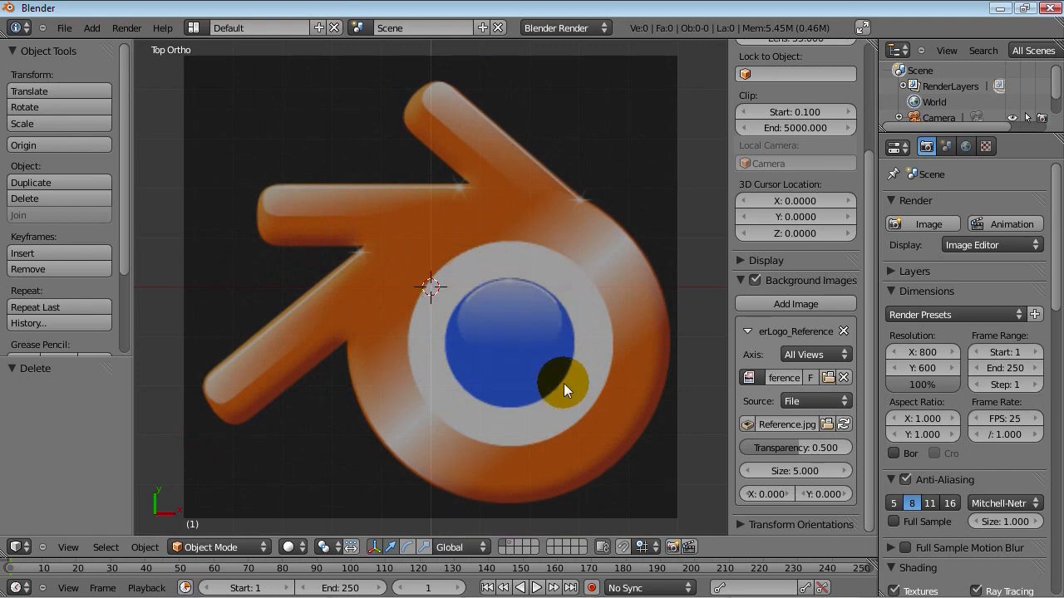
{"action": "left_click_drag", "start_coordinate": [772, 494], "coordinate": [757, 502]}
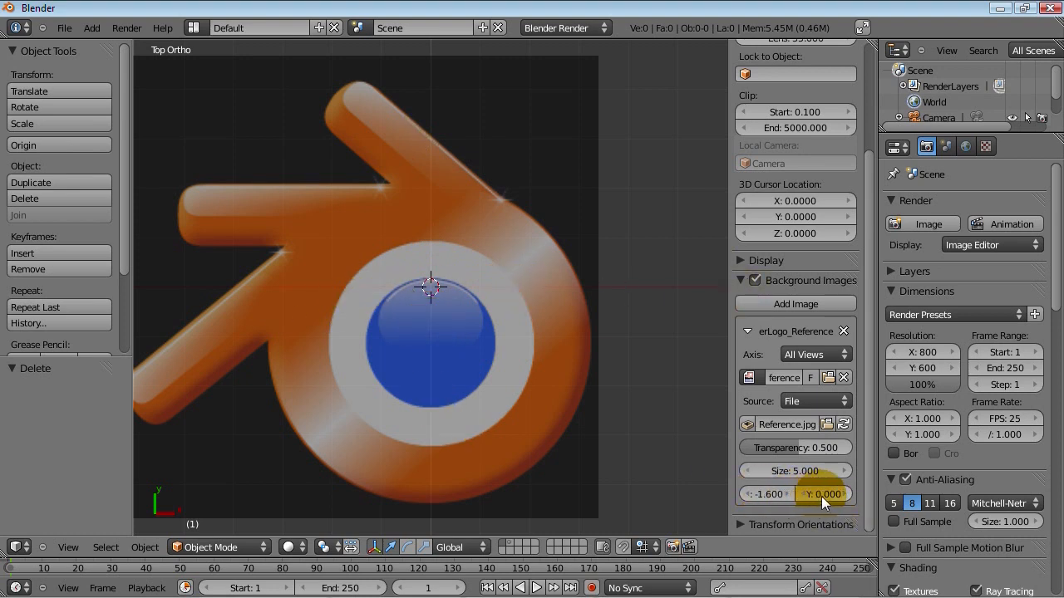
{"action": "left_click_drag", "start_coordinate": [818, 496], "coordinate": [504, 342]}
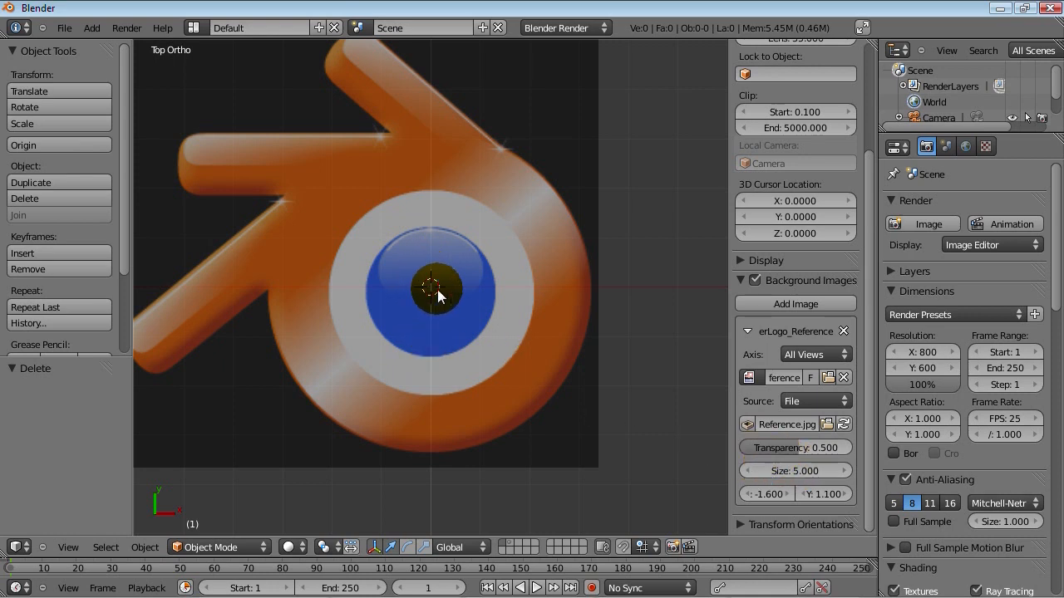
Set the background image's Y offset to 1.200 so the logo's blue circle is centred vertically on the 3D cursor
{"action": "left_click", "coordinate": [803, 494]}
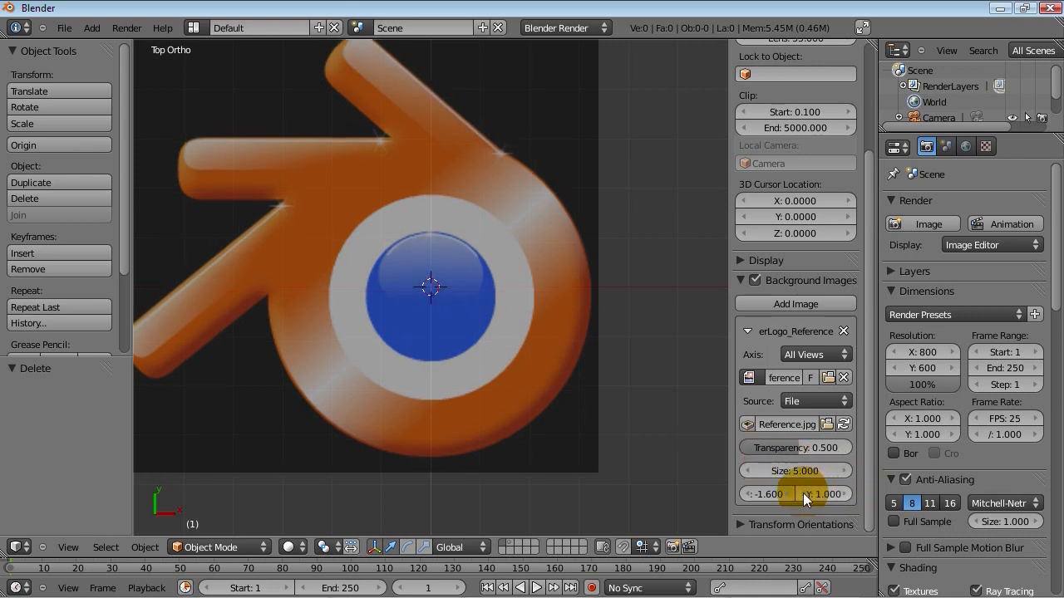
{"action": "left_click", "coordinate": [847, 493]}
{"action": "left_click", "coordinate": [848, 492]}
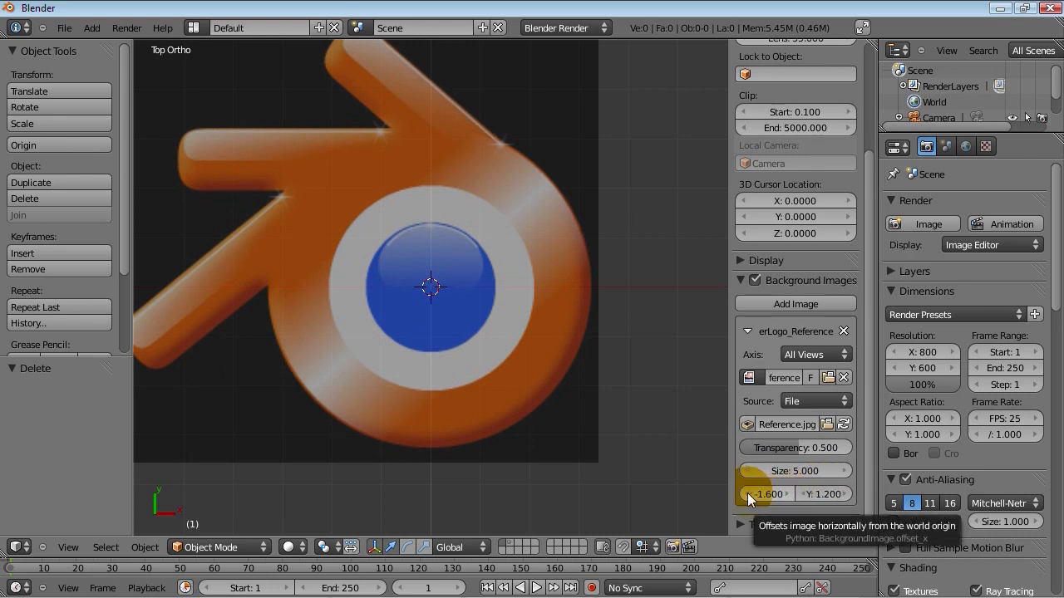
{"action": "scroll", "coordinate": [427, 242], "scroll_direction": "down", "scroll_amount": 2}
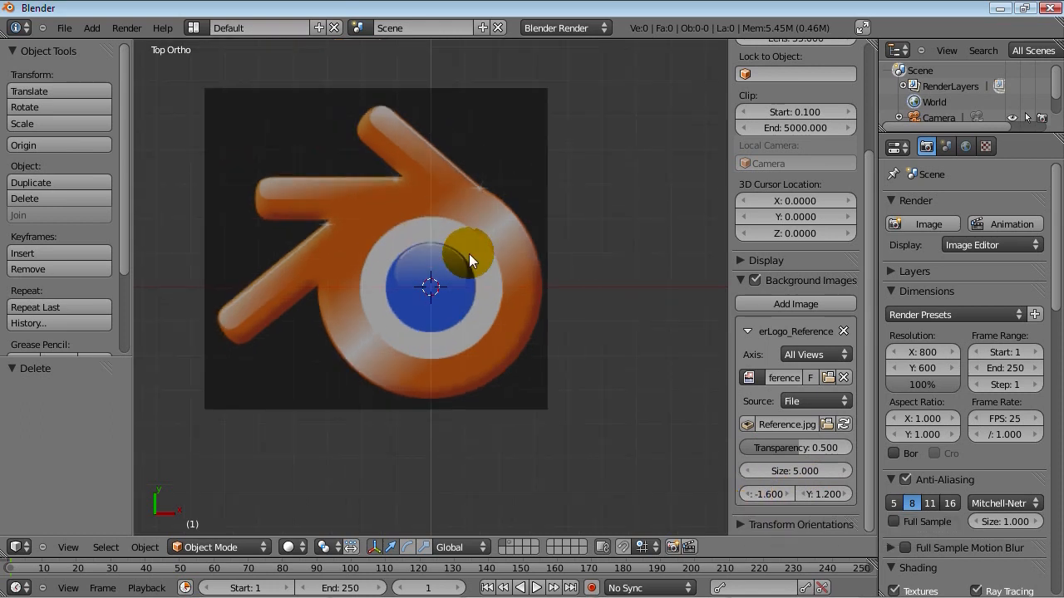
{"action": "middle_click_drag", "start_coordinate": [417, 306], "coordinate": [455, 338], "text": "shift"}
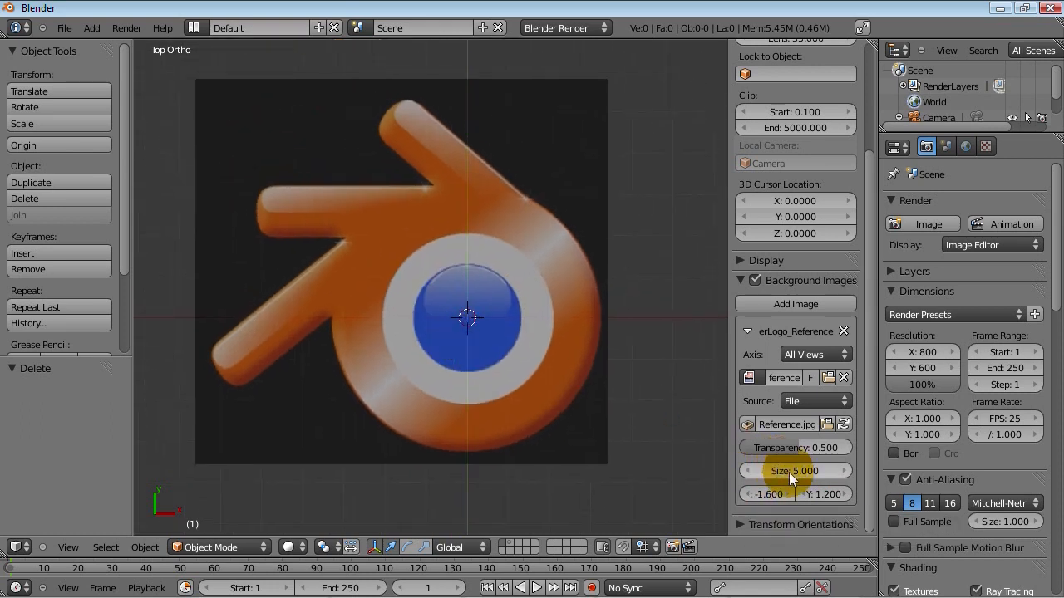
Set the background image's transparency to 0.400, then hide the properties region and tool shelf to enlarge the viewport
{"action": "left_click_drag", "start_coordinate": [819, 448], "coordinate": [806, 457]}
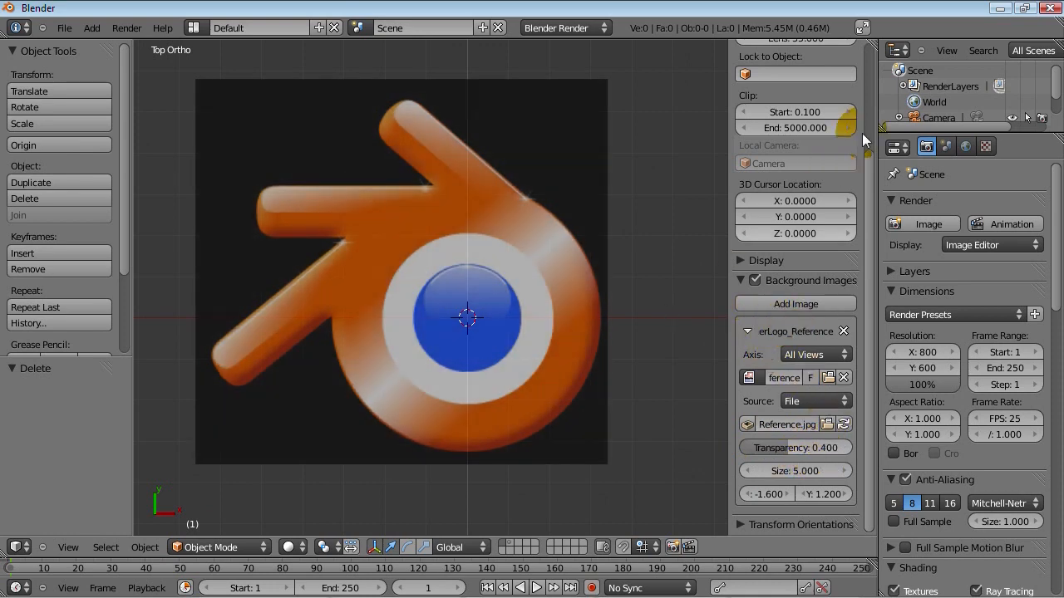
{"action": "key", "text": "n"}
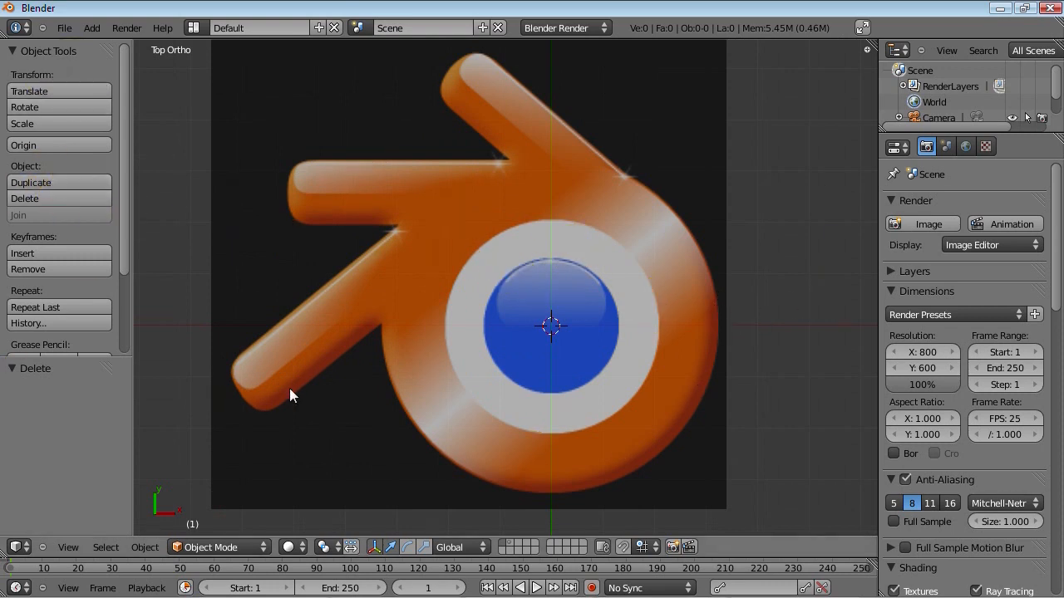
{"action": "key", "text": "t"}
{"action": "scroll", "coordinate": [525, 277], "scroll_direction": "down", "scroll_amount": 3}
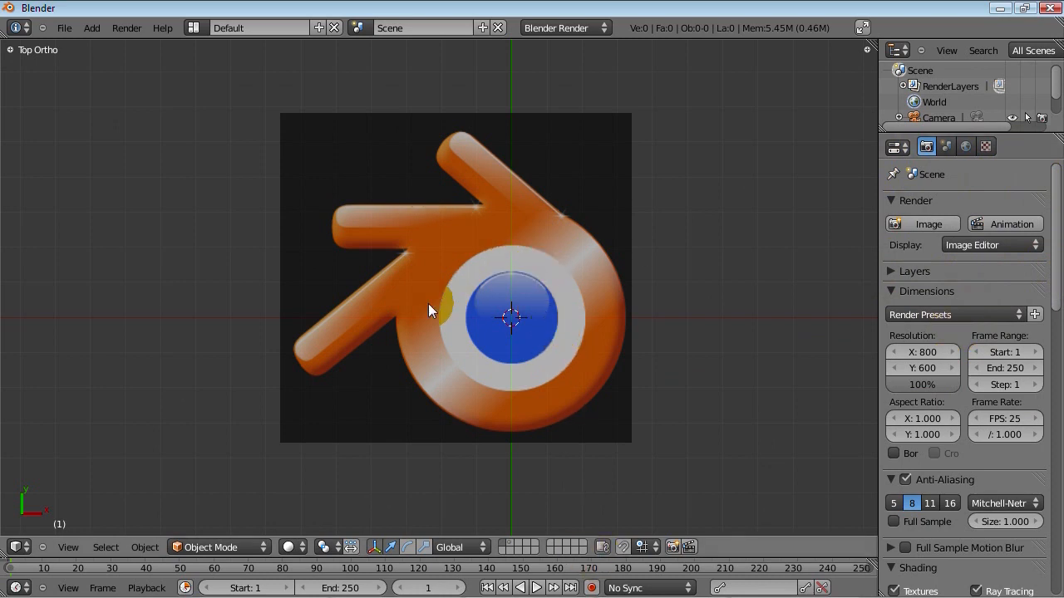
Add a Circle curve at the 3D cursor, in the centre of the reference logo
{"action": "key", "text": "shift+a"}
{"action": "mouse_move", "coordinate": [369, 324]}
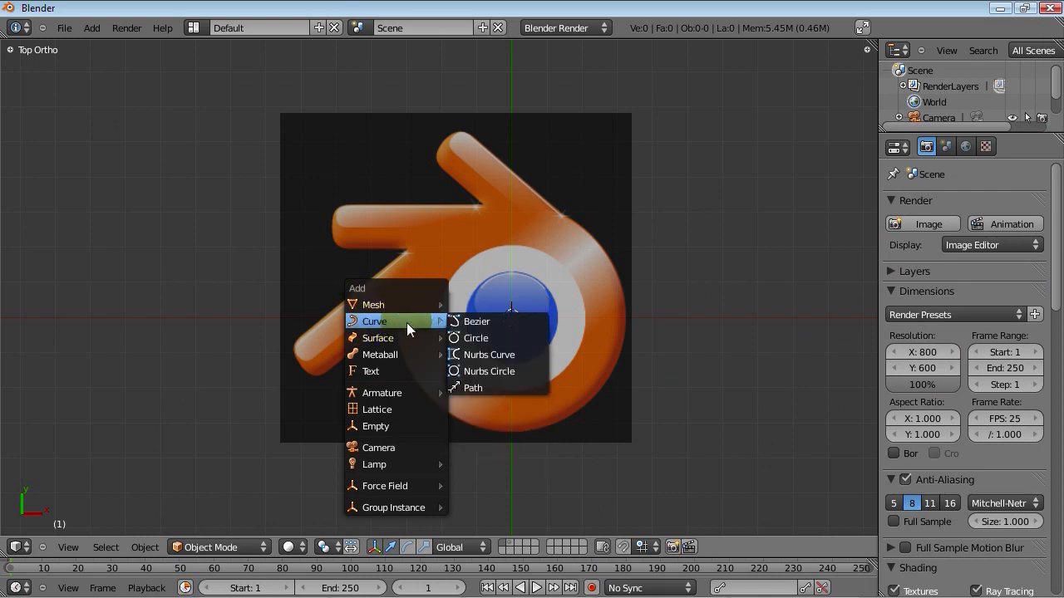
{"action": "left_click", "coordinate": [477, 338]}
{"action": "scroll", "coordinate": [528, 338], "scroll_direction": "up", "scroll_amount": 3}
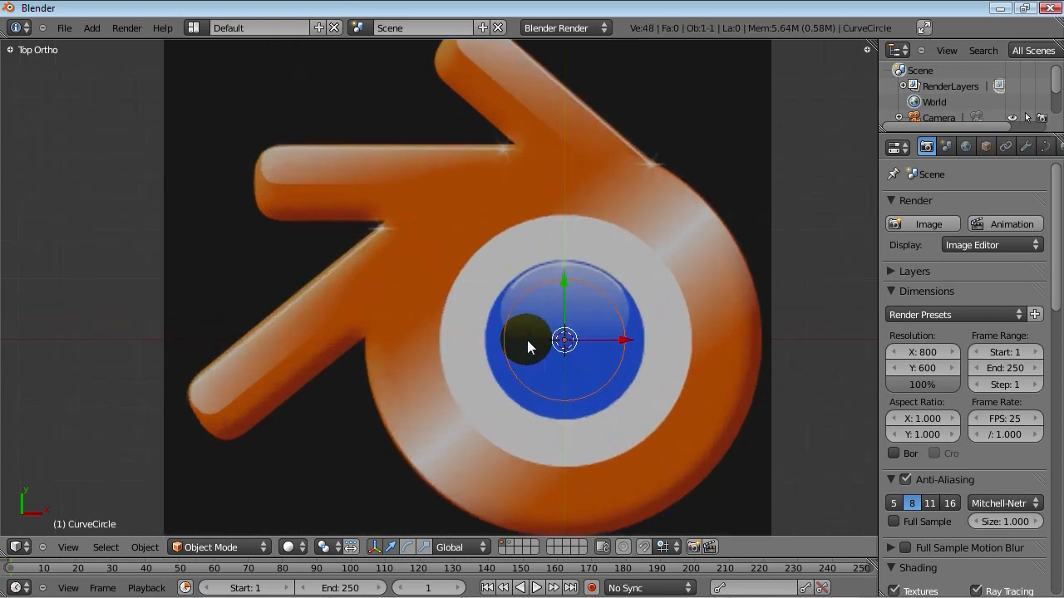
{"action": "scroll", "coordinate": [629, 372], "scroll_direction": "down", "scroll_amount": 1}
{"action": "middle_click_drag", "start_coordinate": [698, 376], "coordinate": [560, 340], "text": "shift"}
Scale the circle's control points by 3.3 in Edit Mode to match the outer edge of the logo's orange ring
{"action": "key", "text": "Tab"}
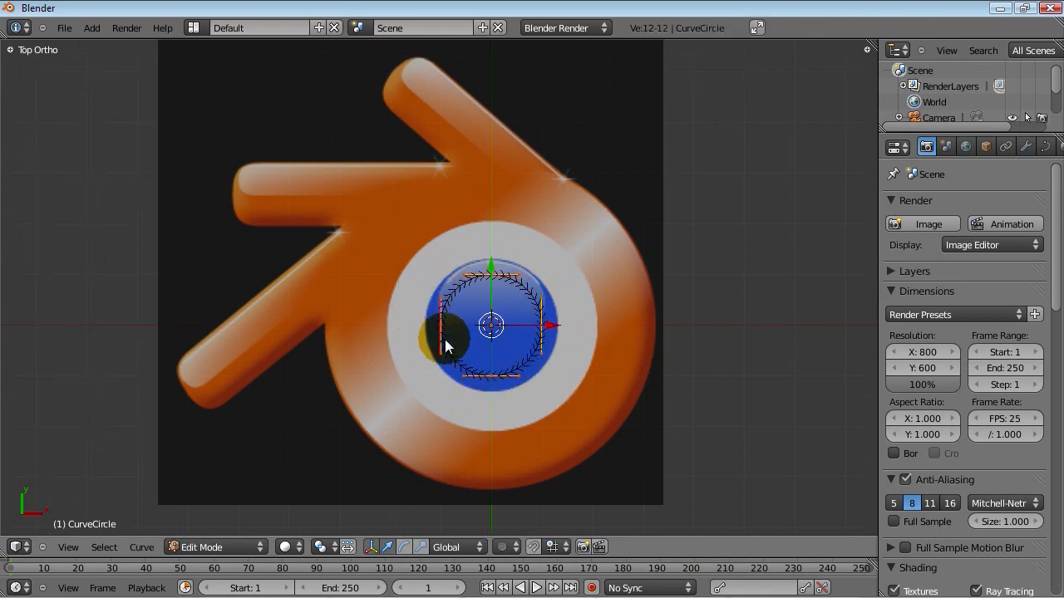
{"action": "key", "text": "s"}
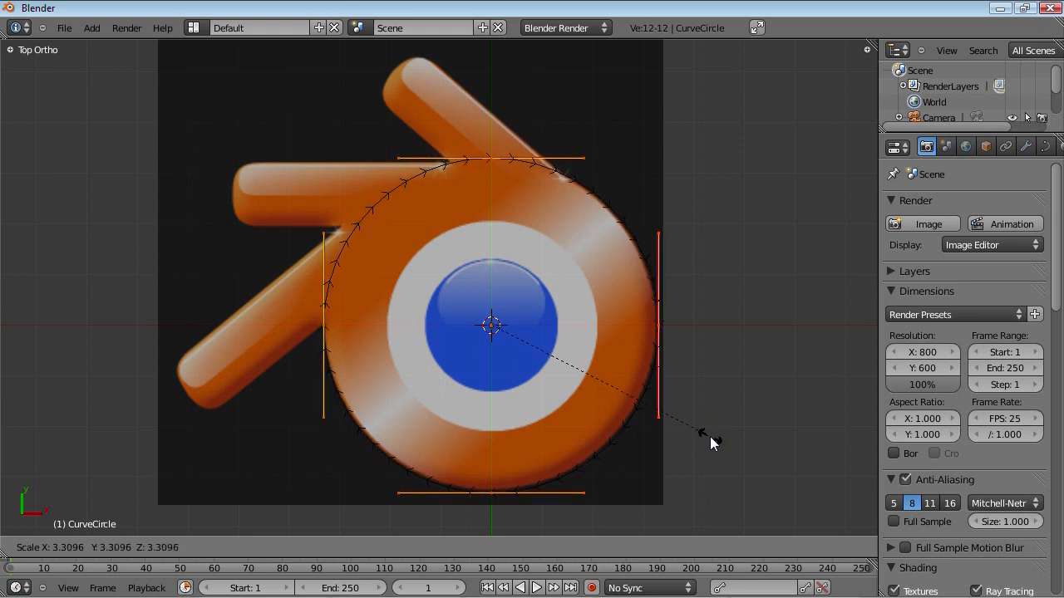
{"action": "type", "text": "3.3"}
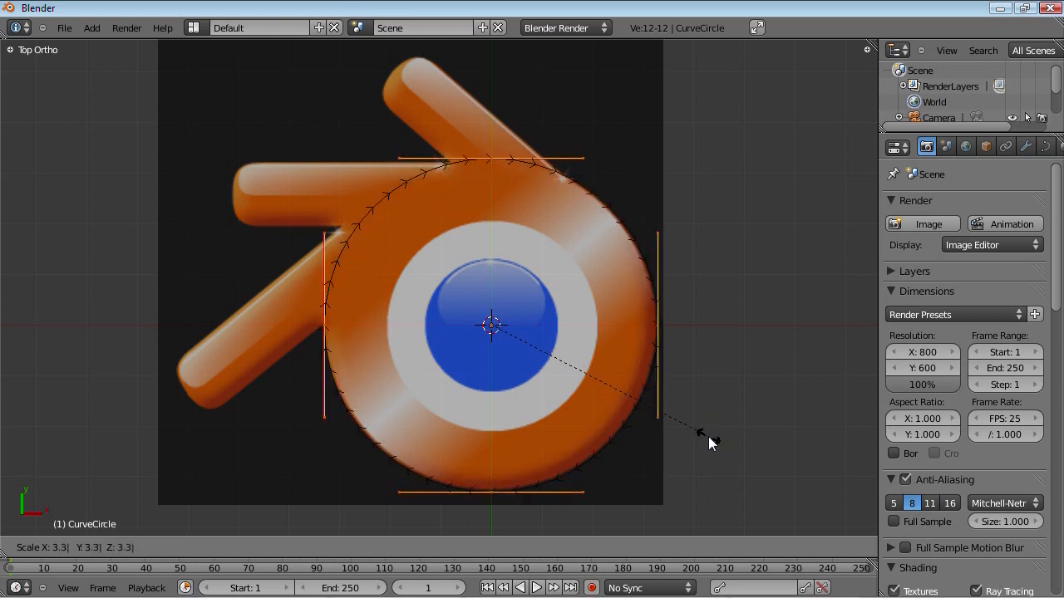
{"action": "key", "text": "Return"}
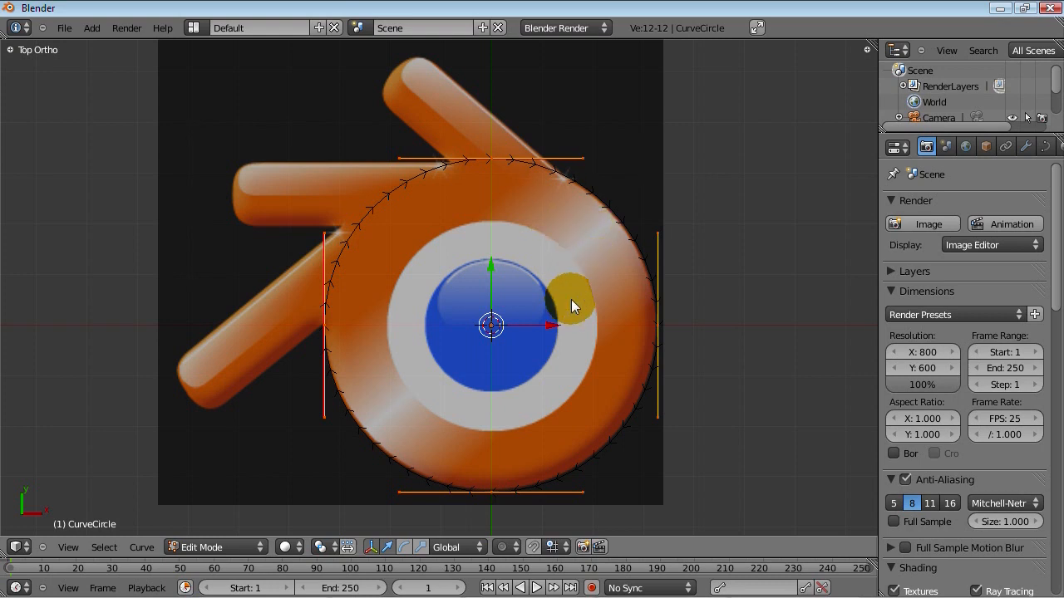
Show the curve's shape settings with the 3D option, inspect the circle from an angle and return to the top view
{"action": "scroll", "coordinate": [547, 381], "scroll_direction": "up", "scroll_amount": 1}
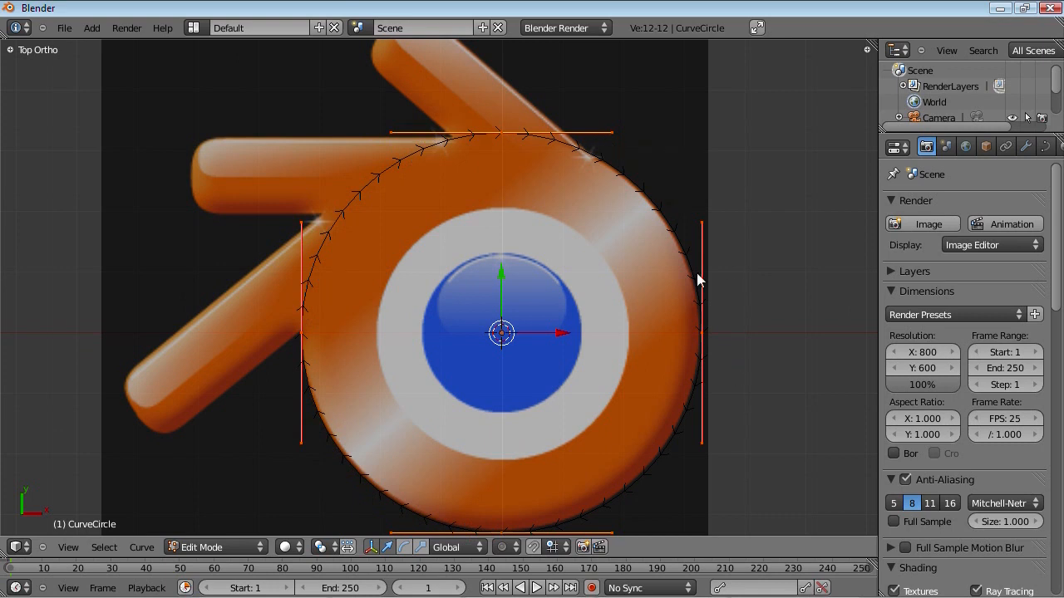
{"action": "right_click", "coordinate": [572, 211]}
{"action": "left_click", "coordinate": [1045, 146]}
{"action": "left_click", "coordinate": [1002, 253]}
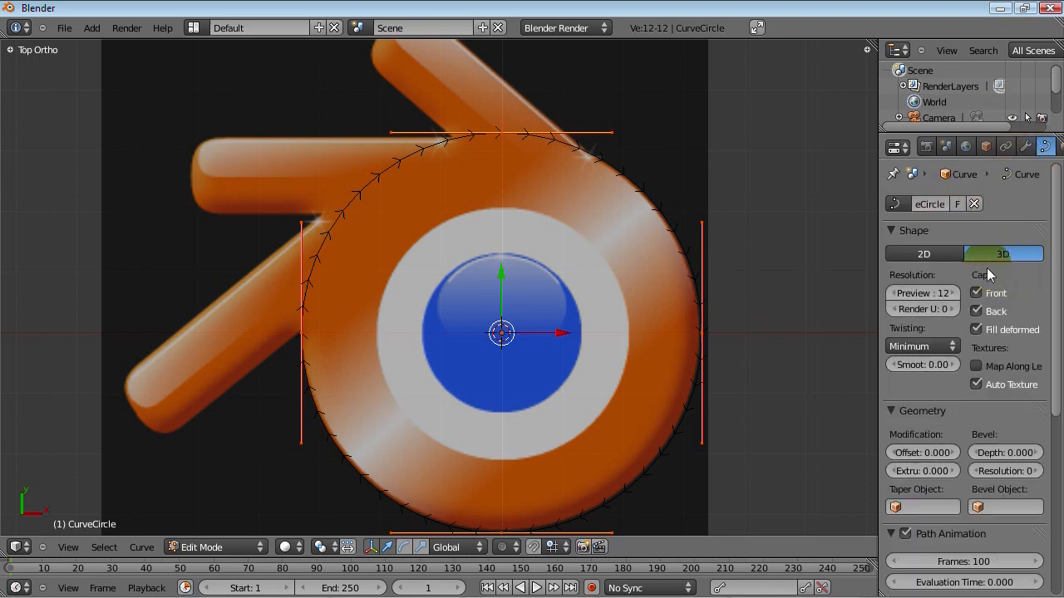
{"action": "middle_click_drag", "start_coordinate": [501, 371], "coordinate": [429, 374]}
{"action": "key", "text": "KP_7"}
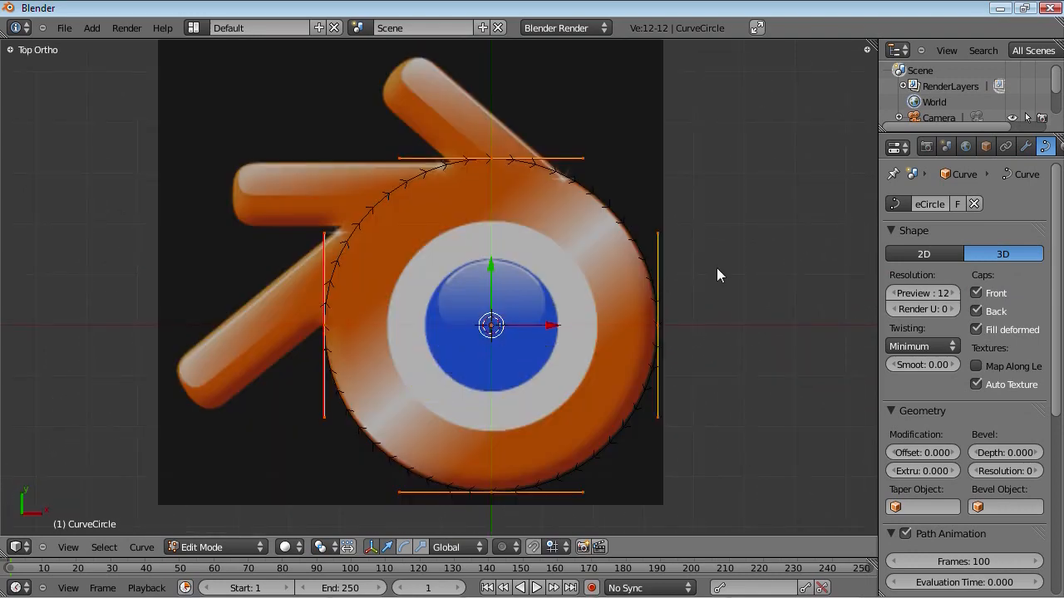
Restrict the background image to the Top axis, check the right and front views, then return to the top view and hide the image settings
{"action": "key", "text": "n"}
{"action": "scroll", "coordinate": [805, 263], "scroll_direction": "down", "scroll_amount": 12}
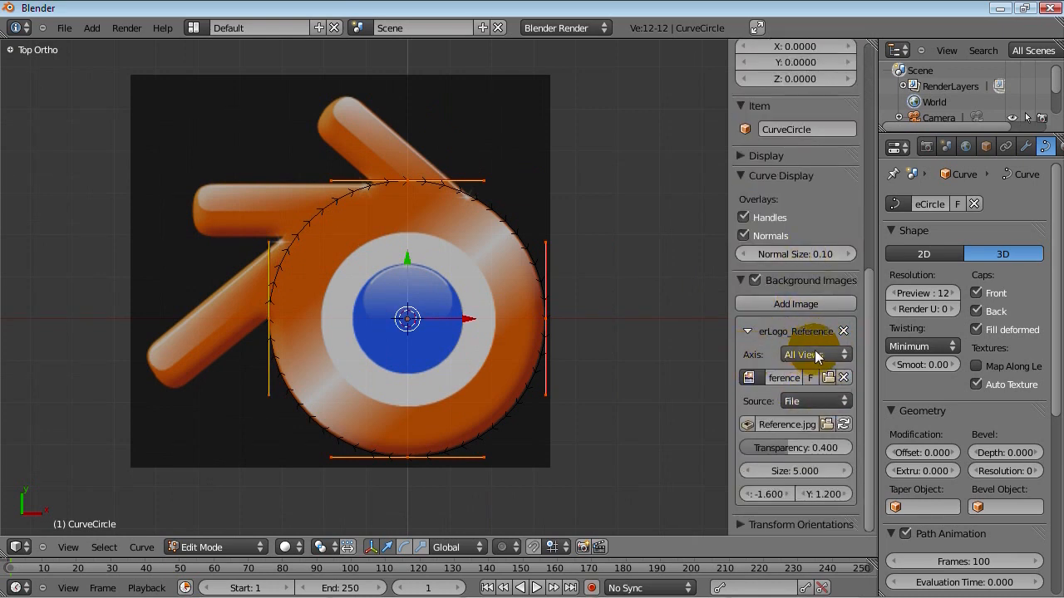
{"action": "left_click", "coordinate": [827, 353]}
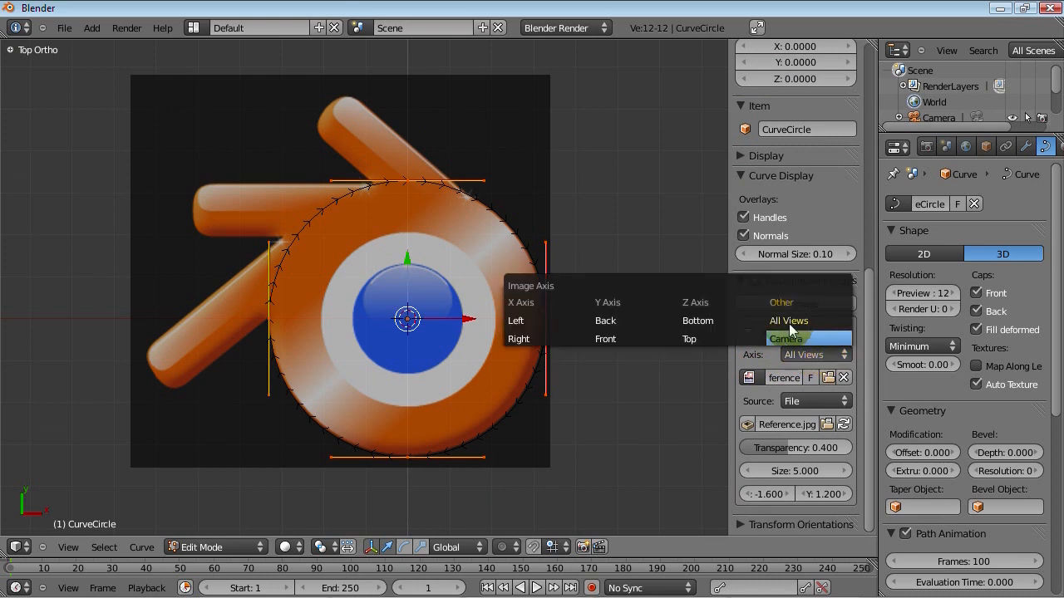
{"action": "left_click", "coordinate": [712, 336]}
{"action": "key", "text": "KP_3"}
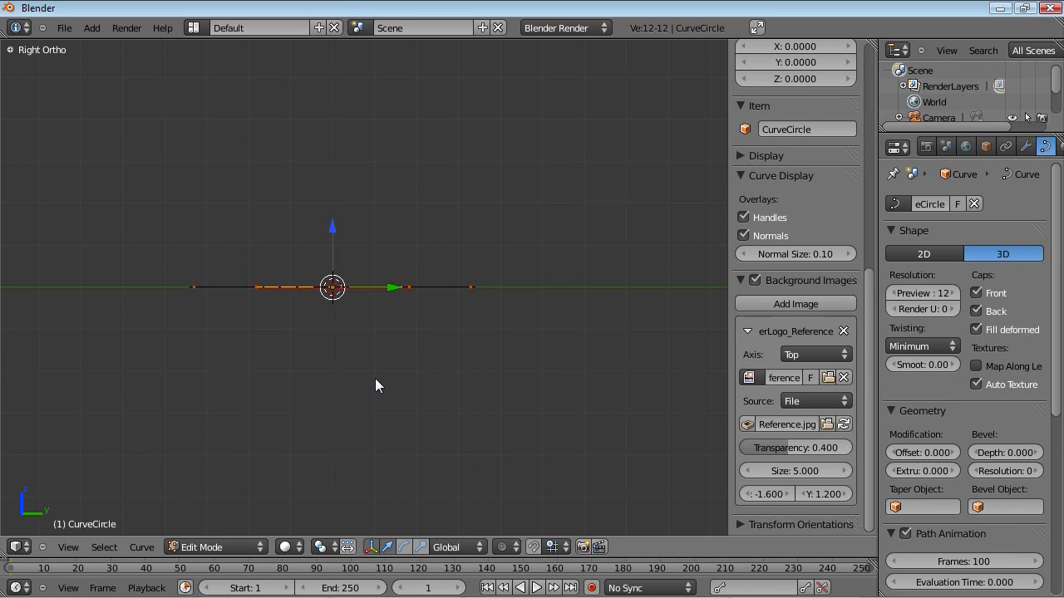
{"action": "key", "text": "KP_1"}
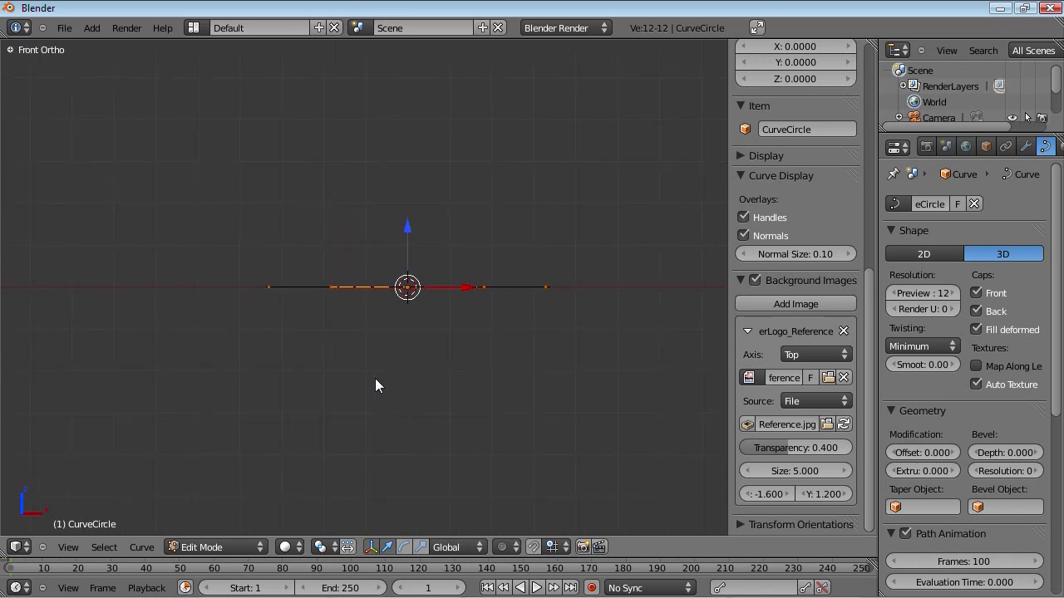
{"action": "key", "text": "KP_7"}
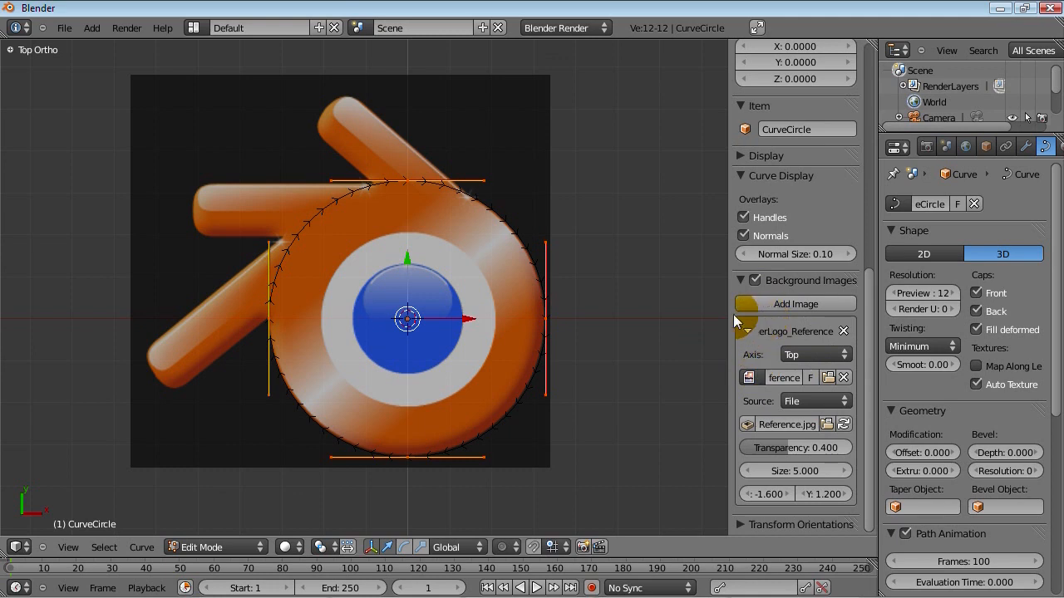
{"action": "left_click", "coordinate": [741, 280]}
{"action": "key", "text": "n"}
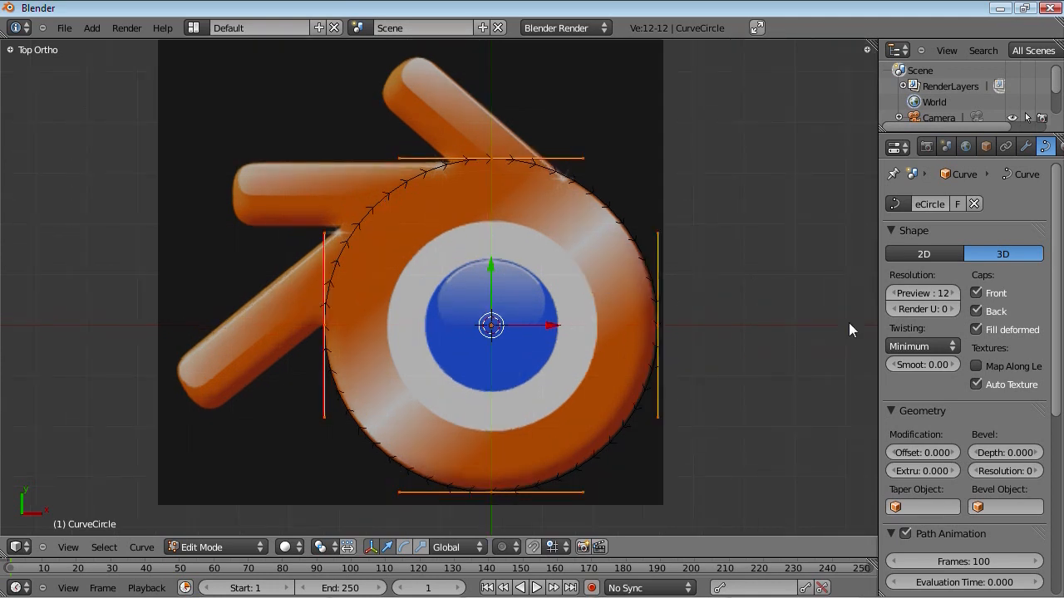
Change the curve's shape to 2D, inspect the filled disc from an angle and display it in wireframe from the top
{"action": "left_click", "coordinate": [923, 255]}
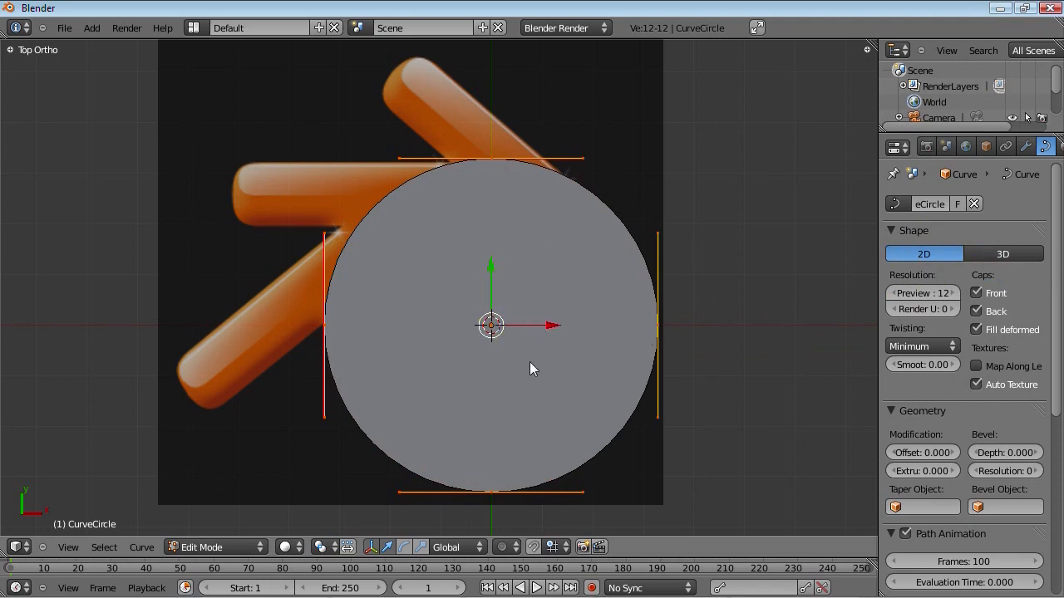
{"action": "middle_click_drag", "start_coordinate": [493, 390], "coordinate": [498, 324]}
{"action": "key", "text": "KP_7"}
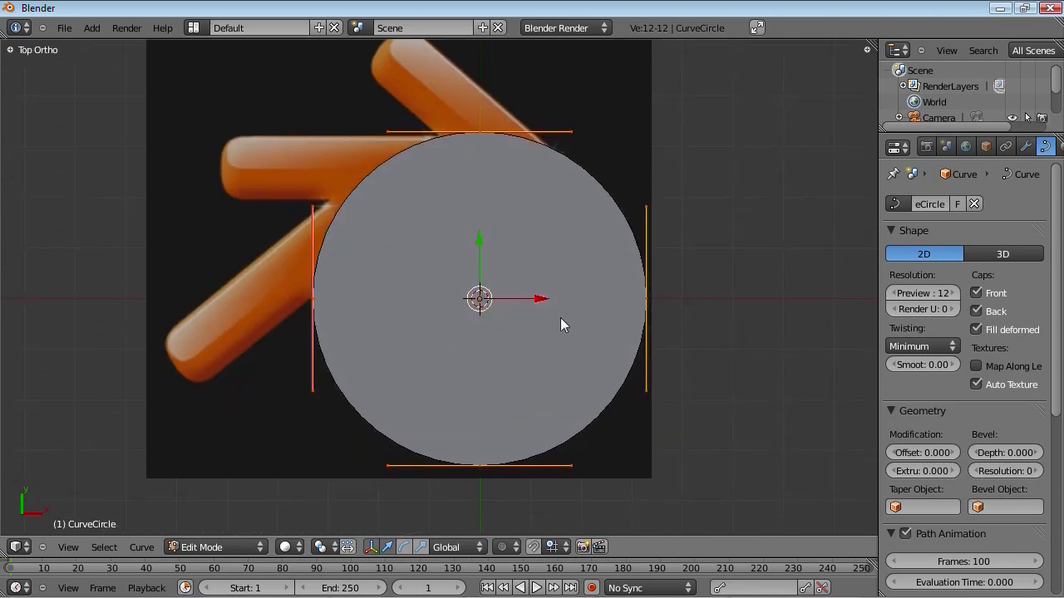
{"action": "key", "text": "z"}
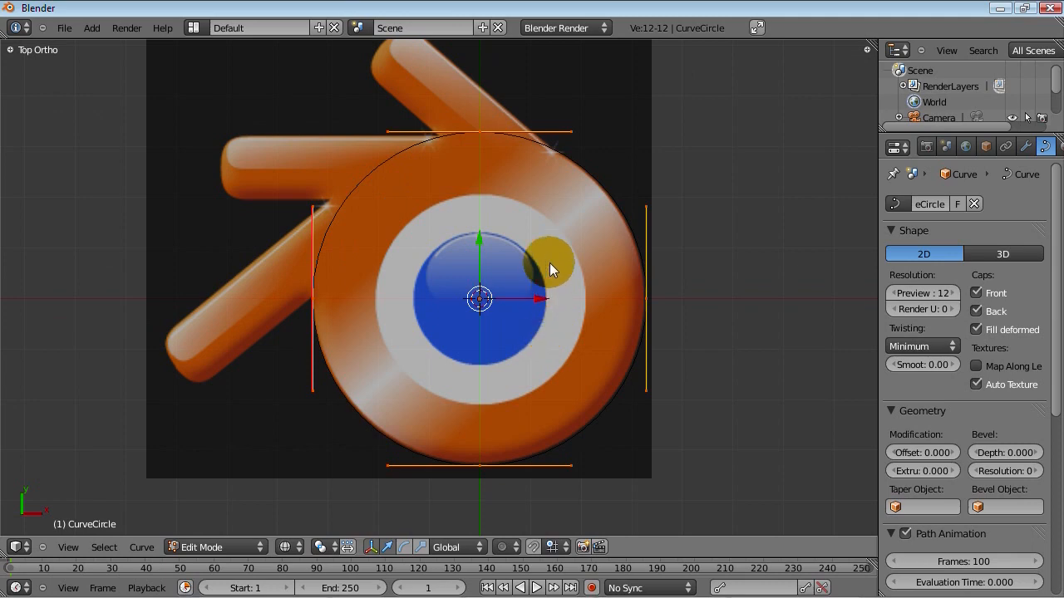
Set the background image's transparency to 0.500 and hide the properties region again
{"action": "key", "text": "n"}
{"action": "scroll", "coordinate": [798, 394], "scroll_direction": "down", "scroll_amount": 8}
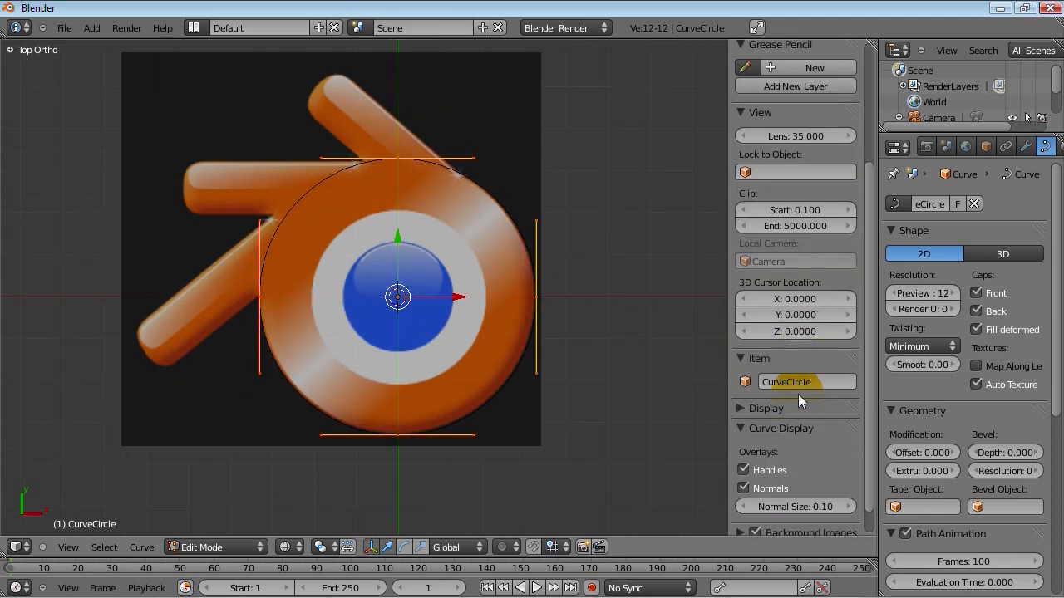
{"action": "left_click", "coordinate": [738, 504]}
{"action": "scroll", "coordinate": [806, 410], "scroll_direction": "down", "scroll_amount": 7}
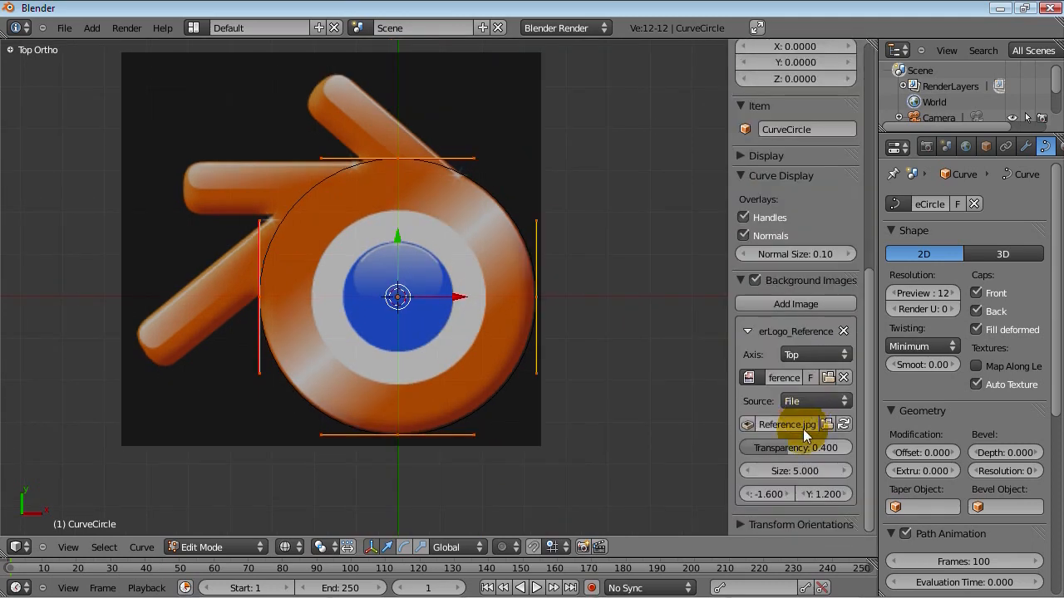
{"action": "left_click_drag", "start_coordinate": [818, 451], "coordinate": [828, 452]}
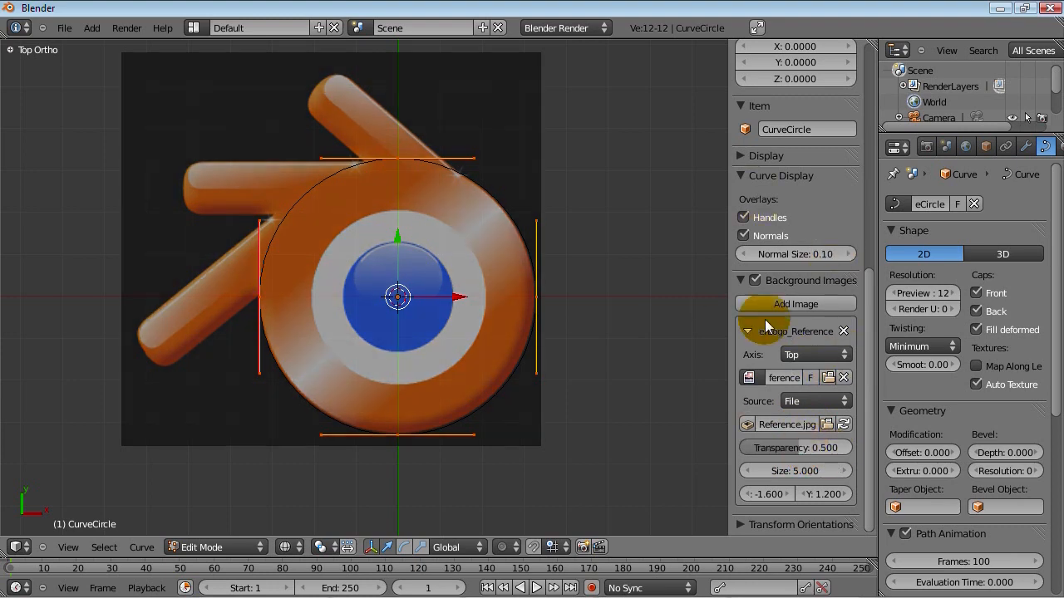
{"action": "key", "text": "n"}
Add a second circle inside the same curve and scale it by 2.05 to match the outer edge of the logo's white ring
{"action": "scroll", "coordinate": [541, 366], "scroll_direction": "up", "scroll_amount": 1}
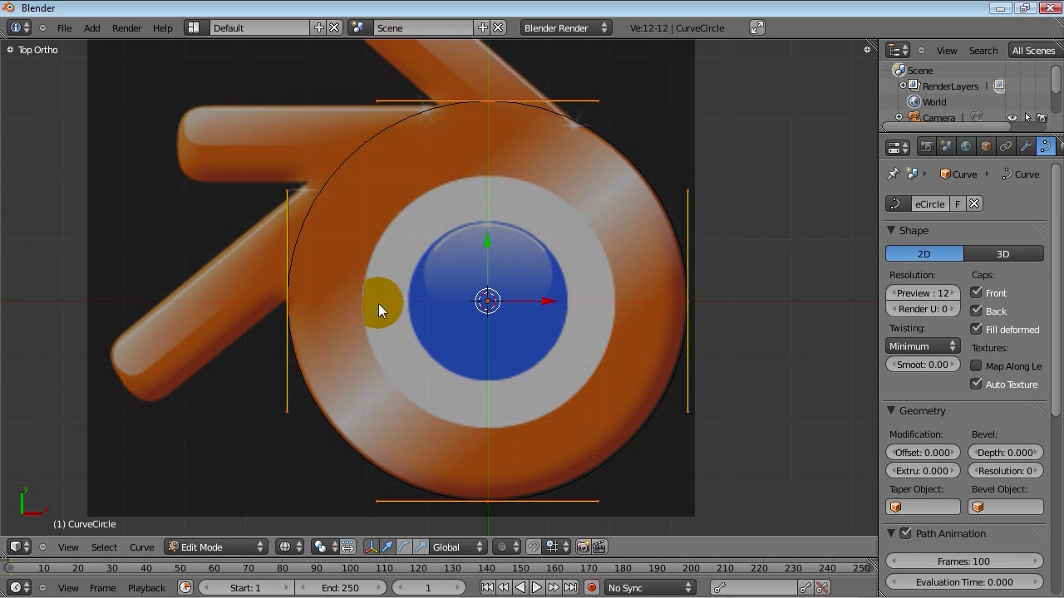
{"action": "key", "text": "shift+a"}
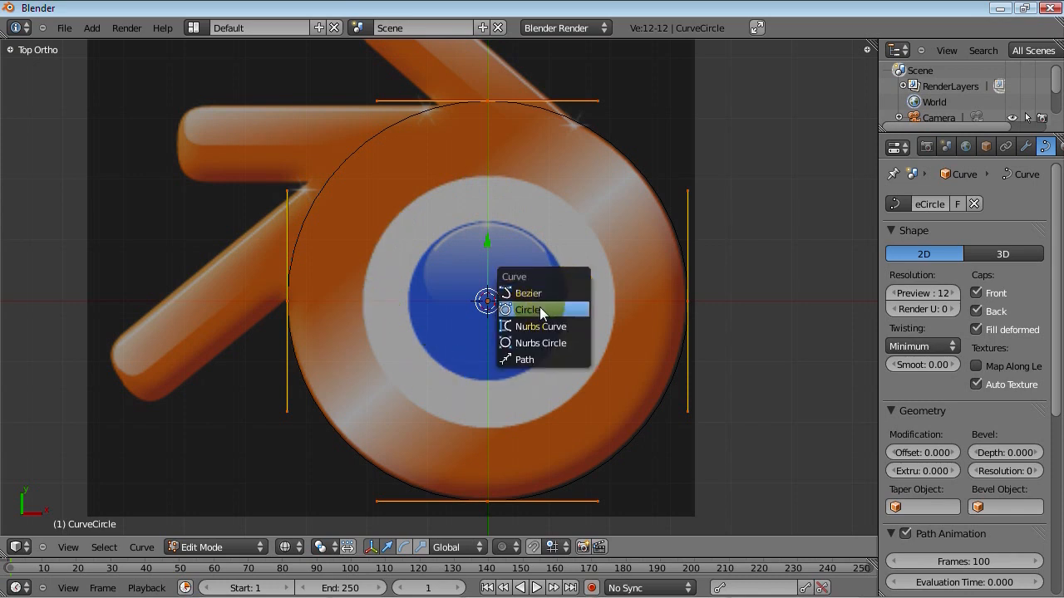
{"action": "left_click", "coordinate": [540, 307]}
{"action": "key", "text": "s"}
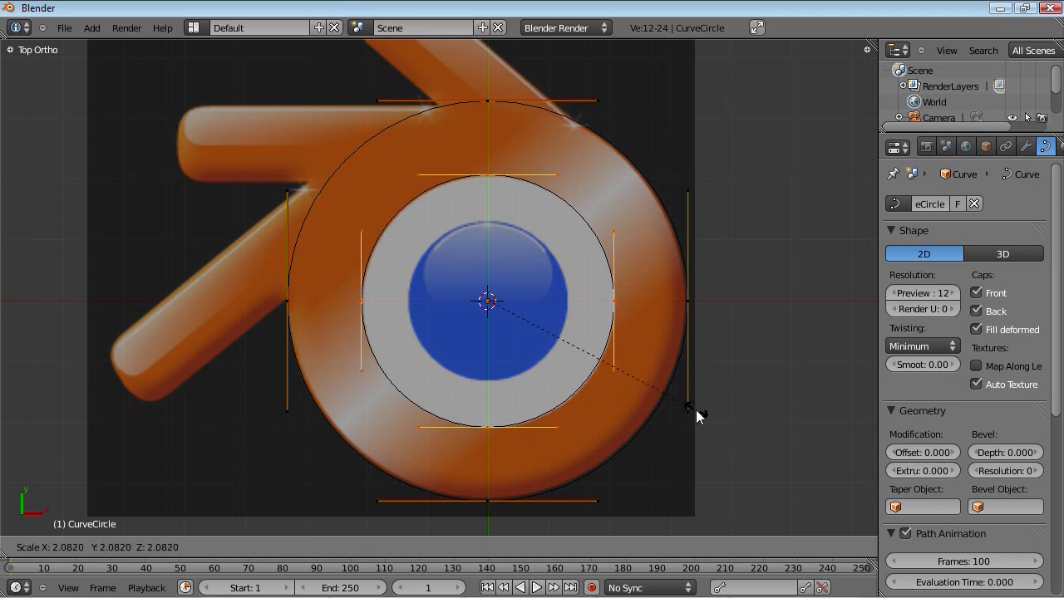
{"action": "type", "text": "2"}
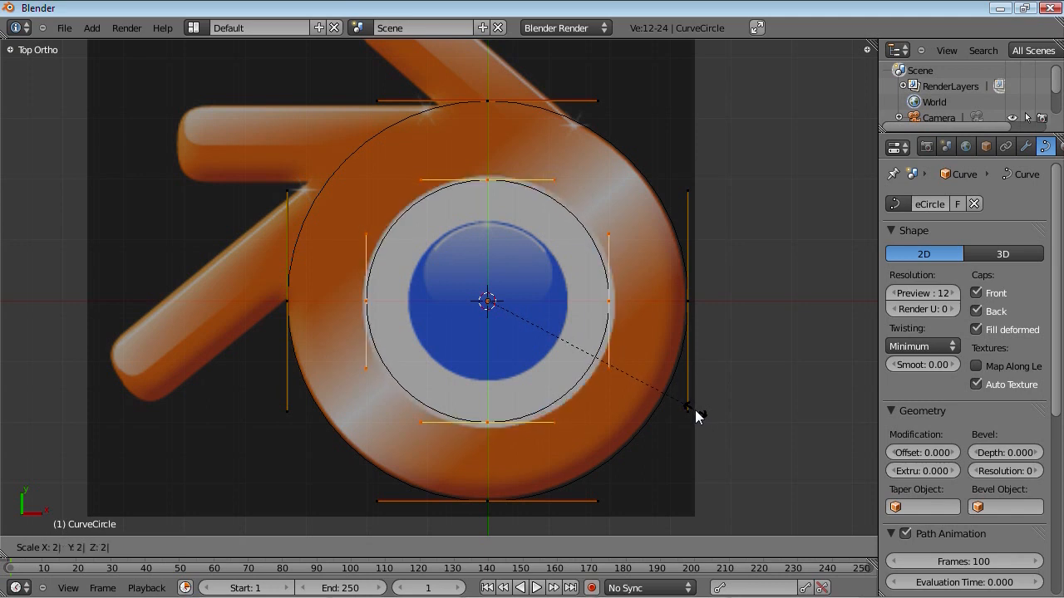
{"action": "type", "text": ".05"}
{"action": "key", "text": "Return"}
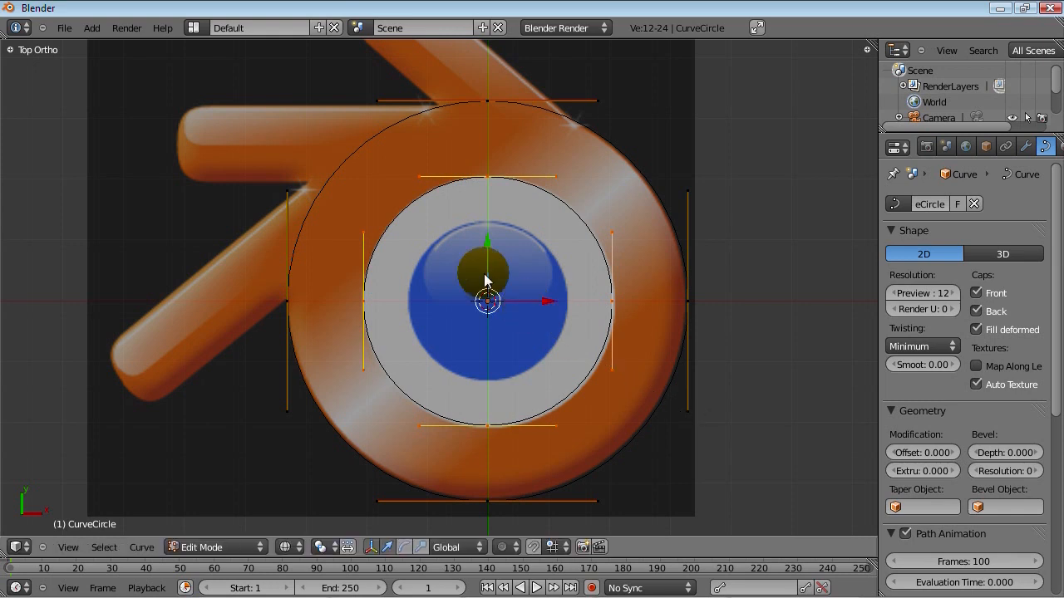
Deselect all points, add a third circle inside the same curve and scale it by 1.3333 to match the logo's blue disc
{"action": "key", "text": "a"}
{"action": "key", "text": "shift+a"}
{"action": "left_click", "coordinate": [515, 297]}
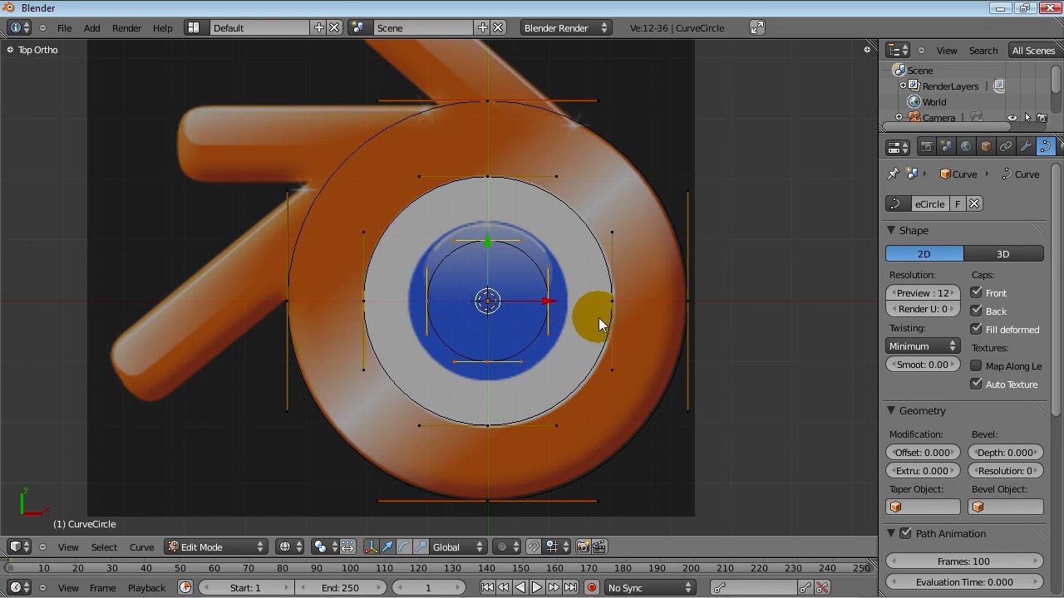
{"action": "key", "text": "s"}
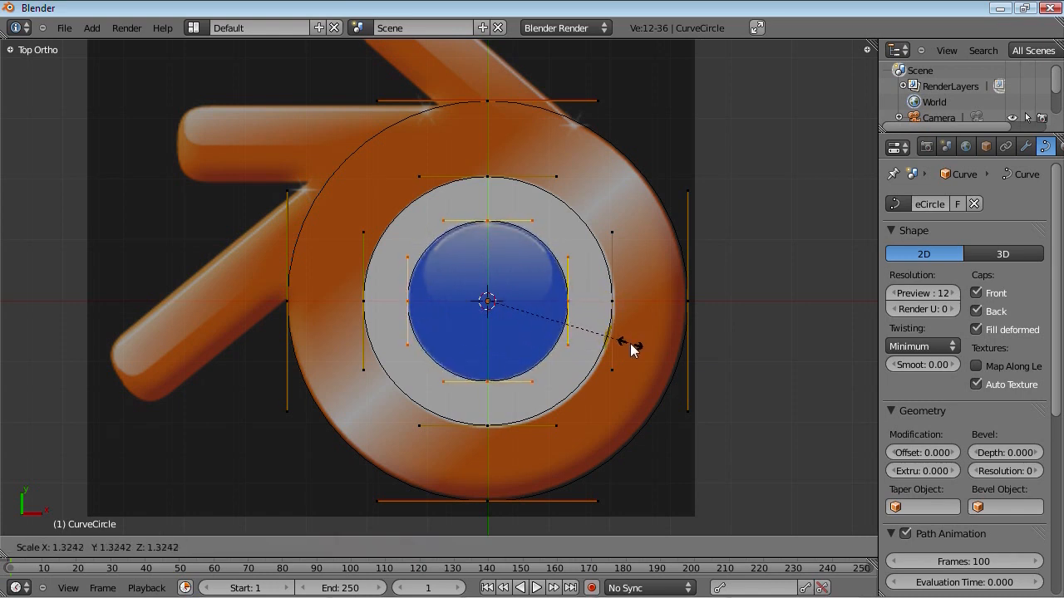
{"action": "type", "text": "1.333"}
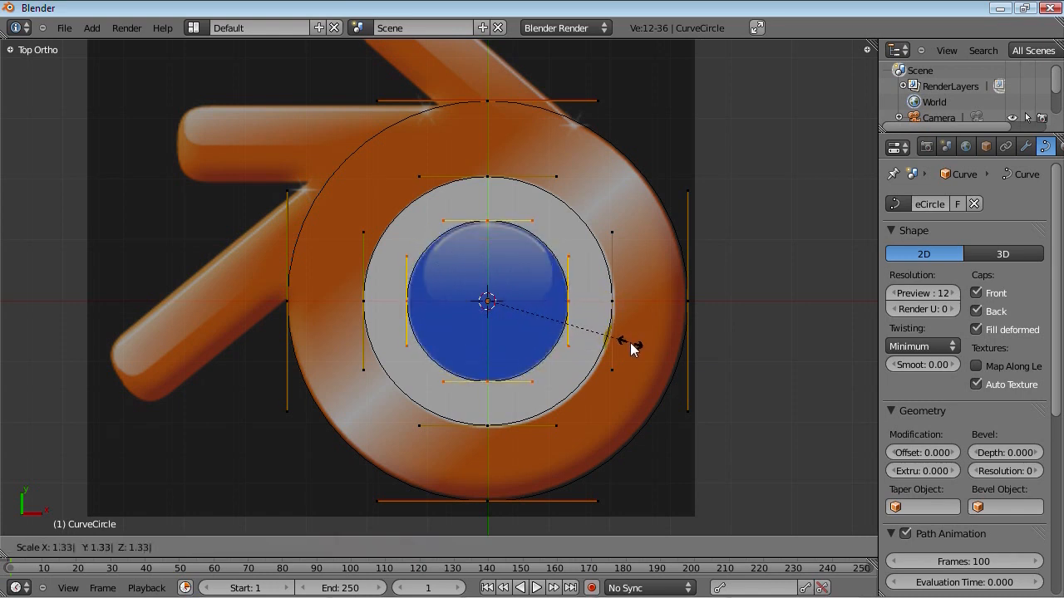
{"action": "type", "text": "3"}
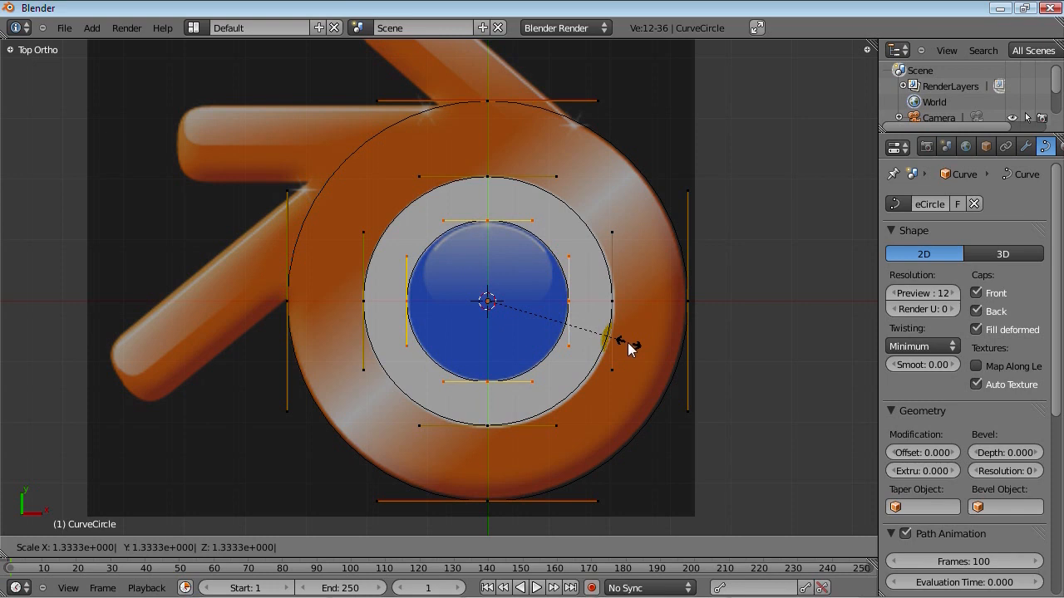
{"action": "key", "text": "Return"}
{"action": "scroll", "coordinate": [584, 296], "scroll_direction": "down", "scroll_amount": 2}
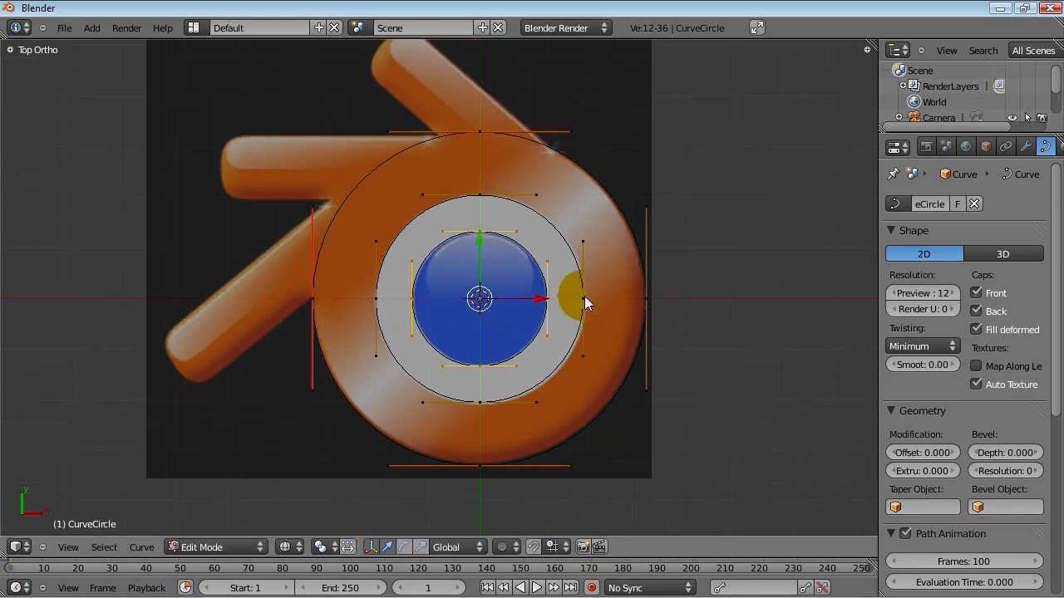
Deselect all points, display the curve in solid shading and inspect the filled rings from an angle
{"action": "key", "text": "a"}
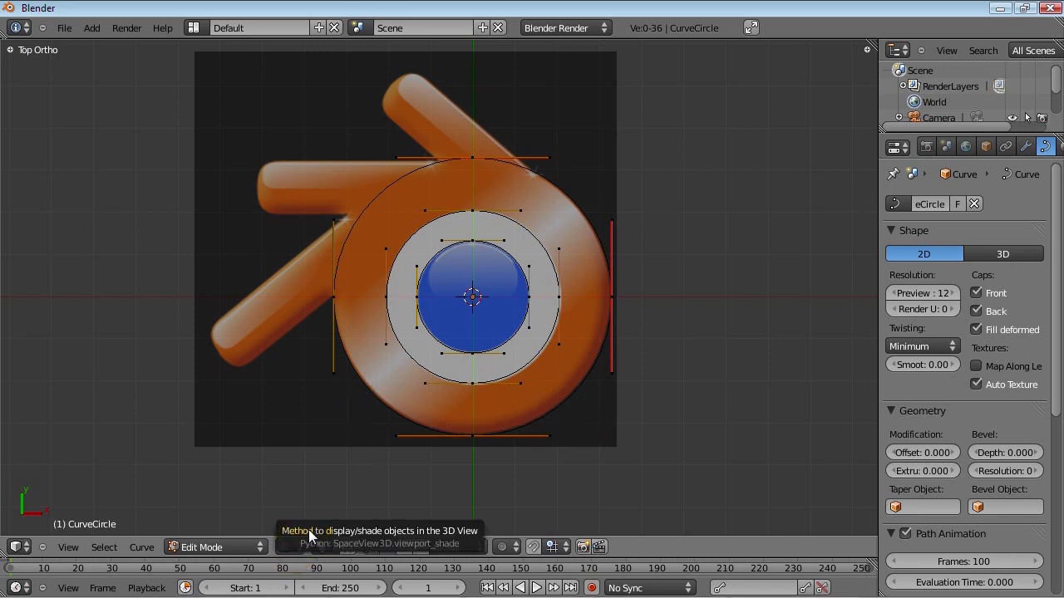
{"action": "left_click", "coordinate": [285, 547]}
{"action": "left_click", "coordinate": [323, 493]}
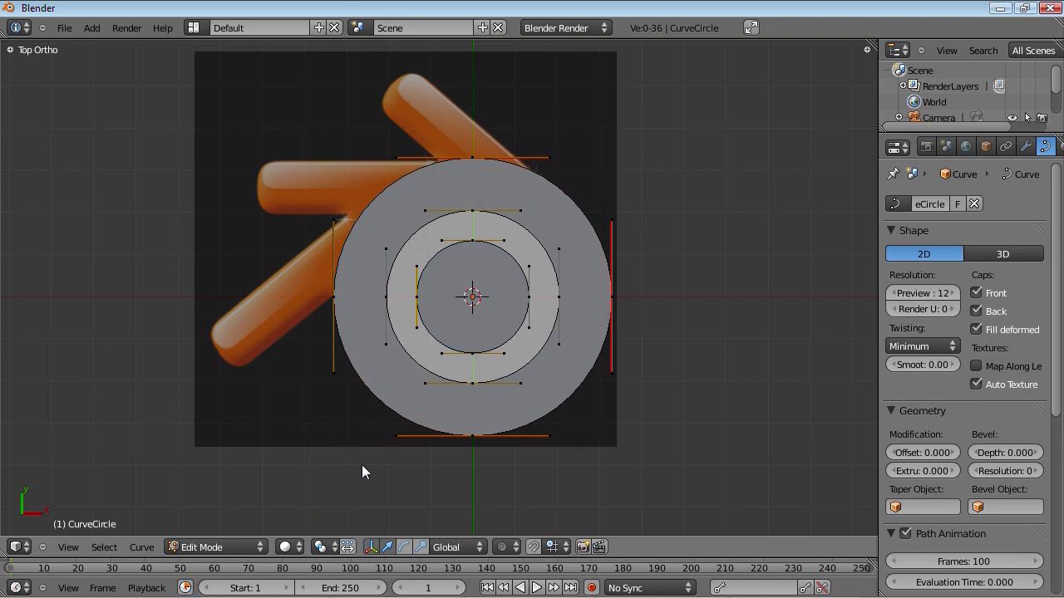
{"action": "middle_click_drag", "start_coordinate": [441, 417], "coordinate": [481, 323]}
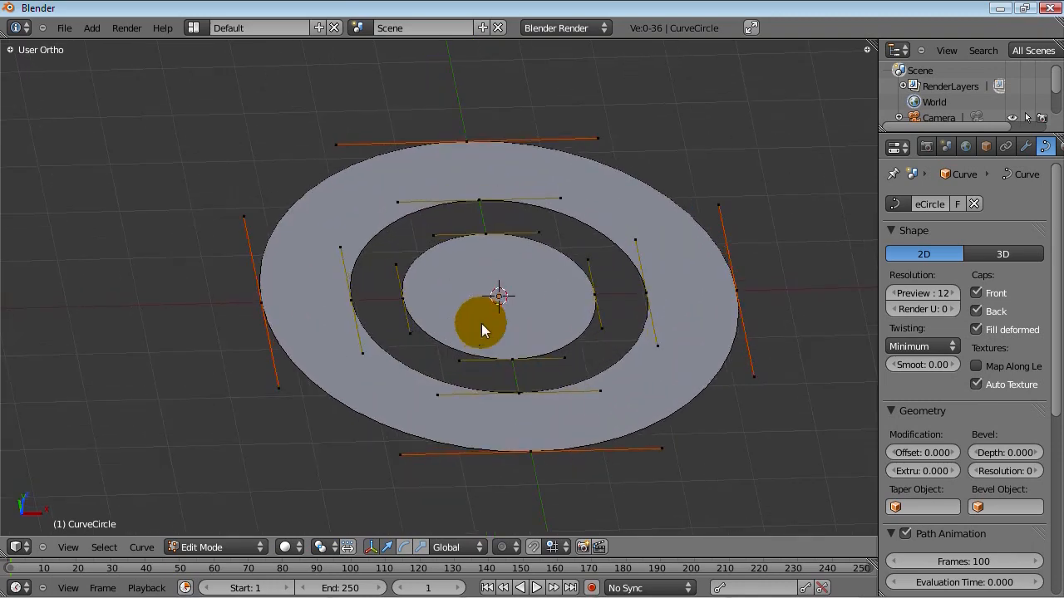
{"action": "middle_click_drag", "start_coordinate": [491, 287], "coordinate": [384, 368]}
Try deleting the middle circle's control points to see how the fill changes, and undo the deletion
{"action": "right_click", "coordinate": [438, 403]}
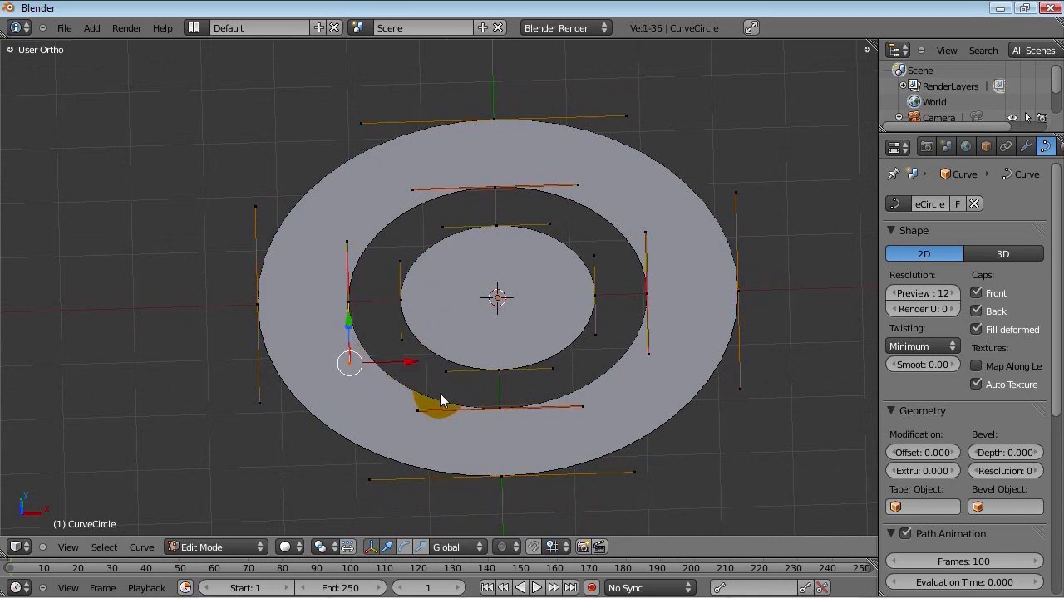
{"action": "key", "text": "x"}
{"action": "left_click", "coordinate": [399, 379]}
{"action": "key", "text": "ctrl+z"}
{"action": "right_click", "coordinate": [498, 413]}
{"action": "right_click", "coordinate": [647, 295], "text": "shift"}
{"action": "right_click", "coordinate": [498, 186], "text": "shift"}
{"action": "right_click", "coordinate": [353, 307], "text": "shift"}
{"action": "key", "text": "x"}
{"action": "left_click", "coordinate": [379, 308]}
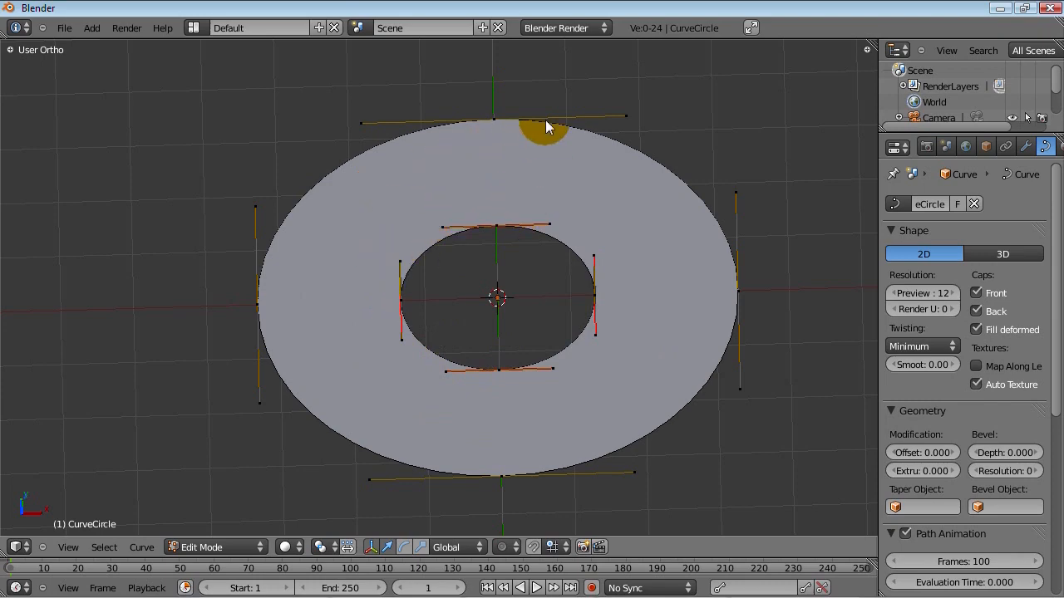
{"action": "key", "text": "ctrl+z"}
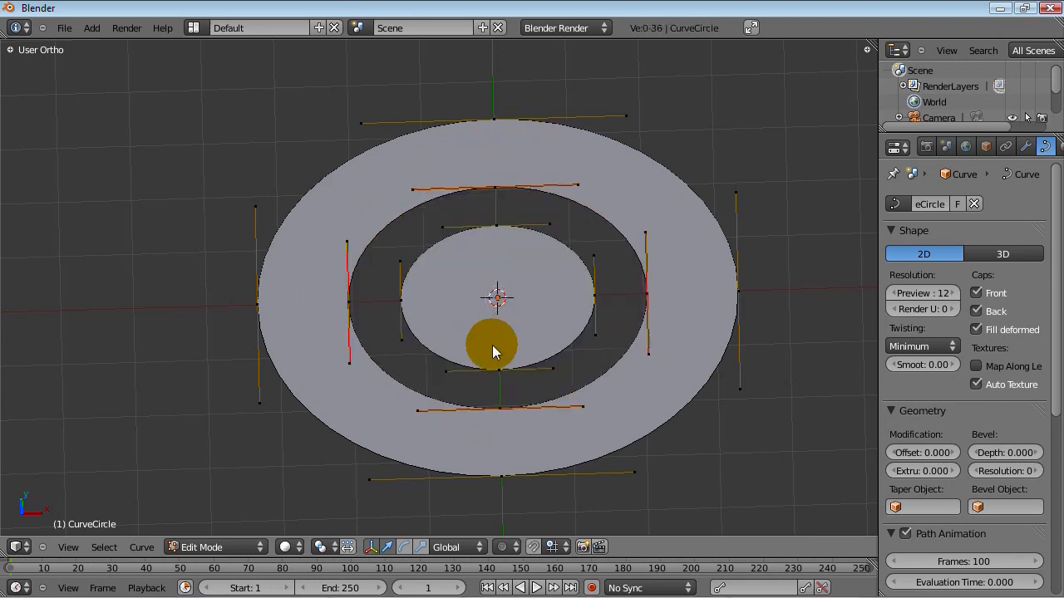
Return to the top view with the whole reference logo in sight
{"action": "middle_click_drag", "start_coordinate": [480, 293], "coordinate": [502, 398]}
{"action": "key", "text": "KP_7"}
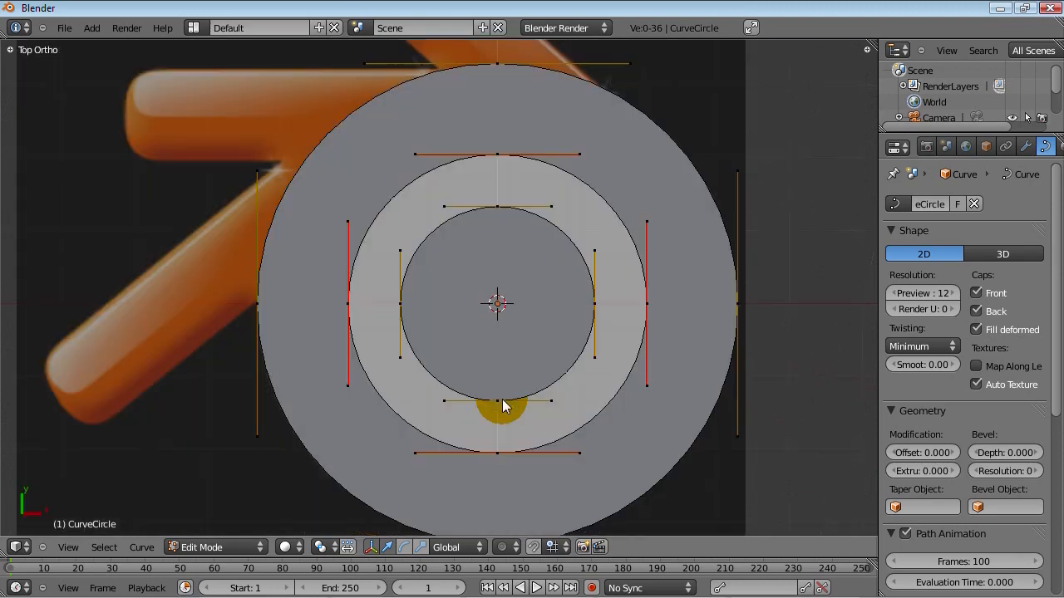
{"action": "scroll", "coordinate": [554, 357], "scroll_direction": "down", "scroll_amount": 1}
{"action": "scroll", "coordinate": [554, 357], "scroll_direction": "down", "scroll_amount": 2}
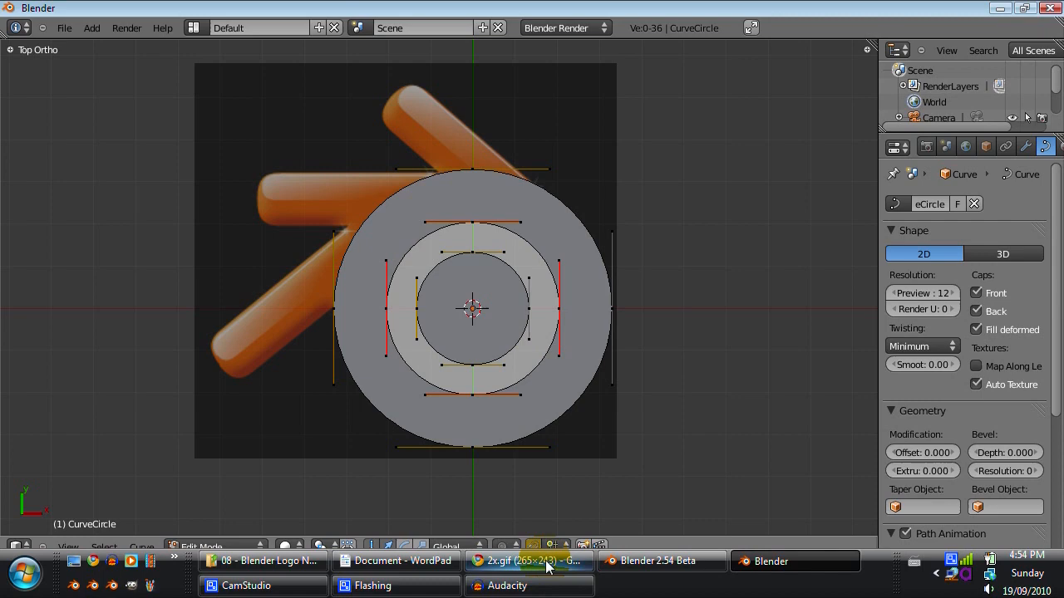
Switch to the Chrome browser, read the web definitions of a Bézier curve and return to Blender
{"action": "left_click", "coordinate": [544, 564]}
{"action": "left_click", "coordinate": [230, 10]}
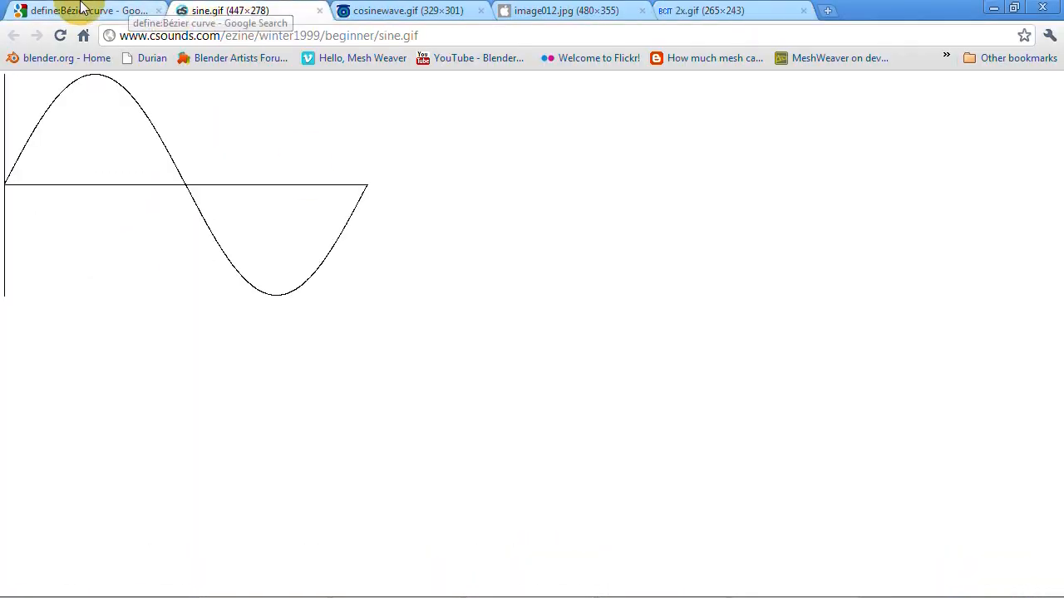
{"action": "left_click", "coordinate": [83, 9]}
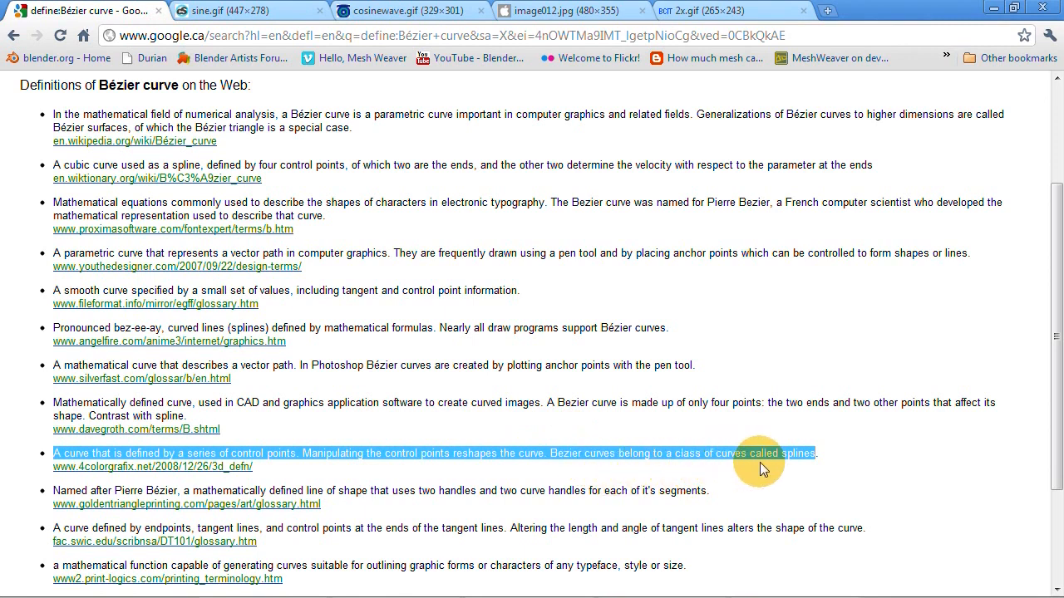
{"action": "mouse_move", "coordinate": [773, 586]}
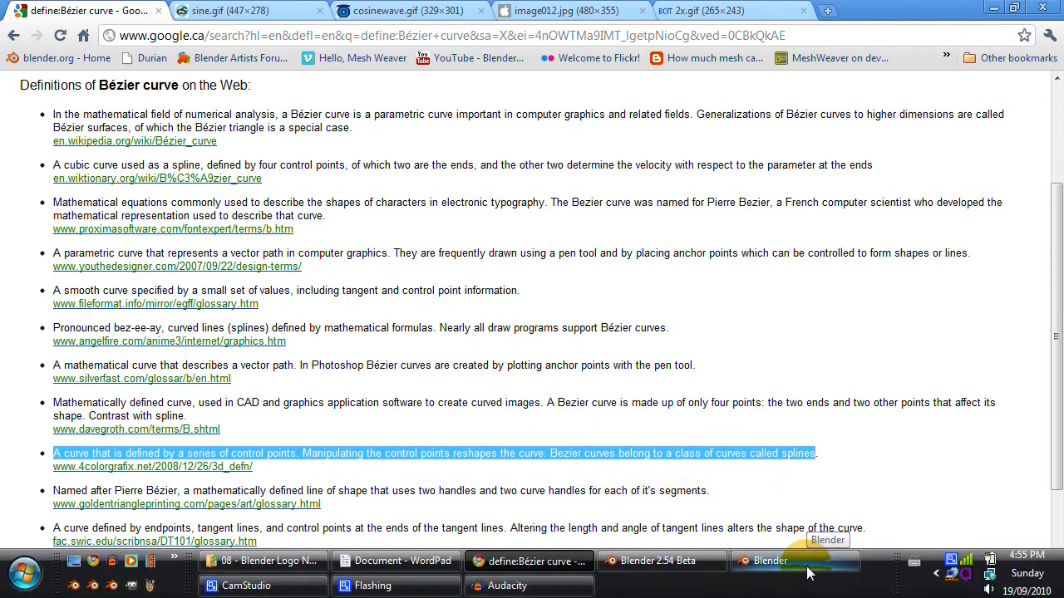
{"action": "left_click", "coordinate": [806, 572]}
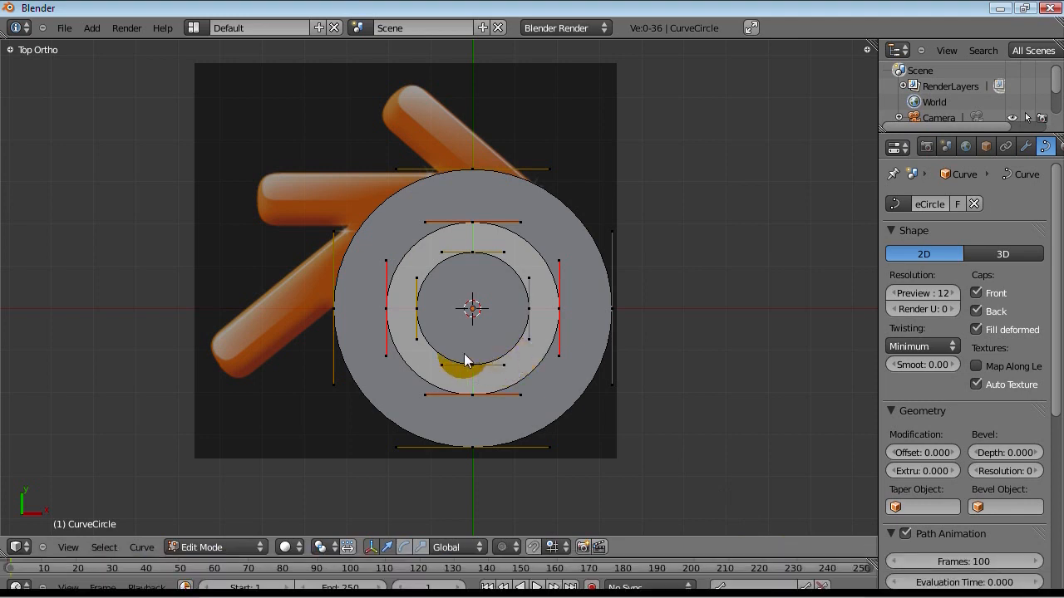
Review the curve types available to add, then view the sine, cosine and image012.jpg curve pictures in the Chrome browser
{"action": "key", "text": "shift+a"}
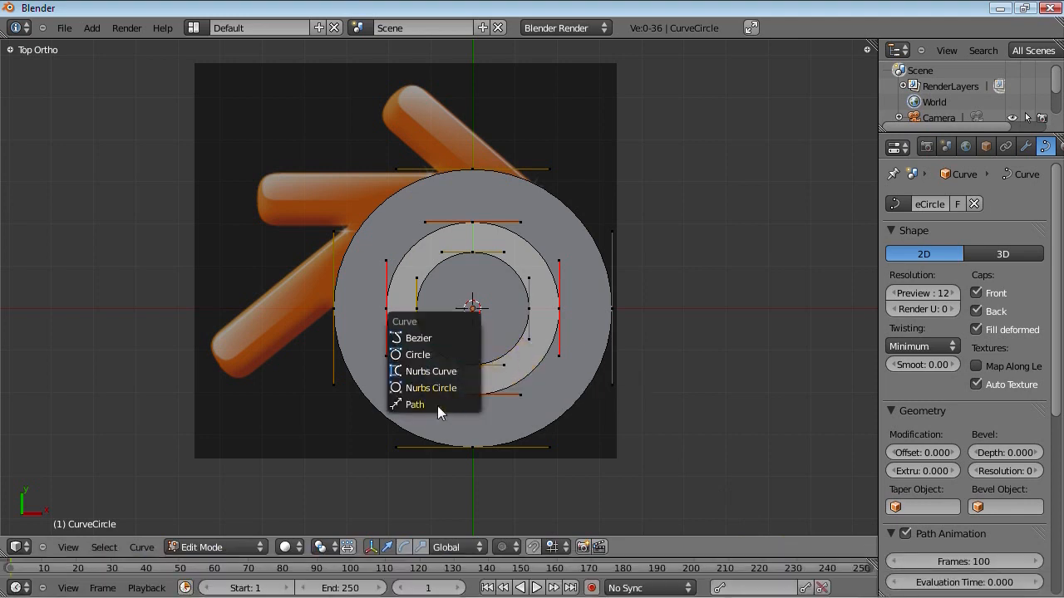
{"action": "mouse_move", "coordinate": [679, 584]}
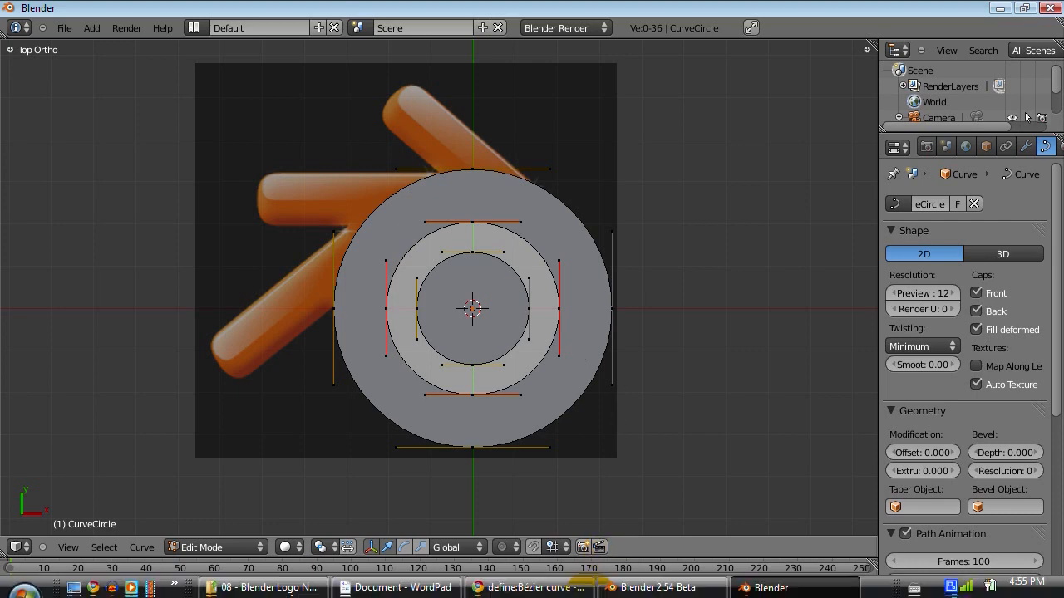
{"action": "left_click", "coordinate": [478, 590]}
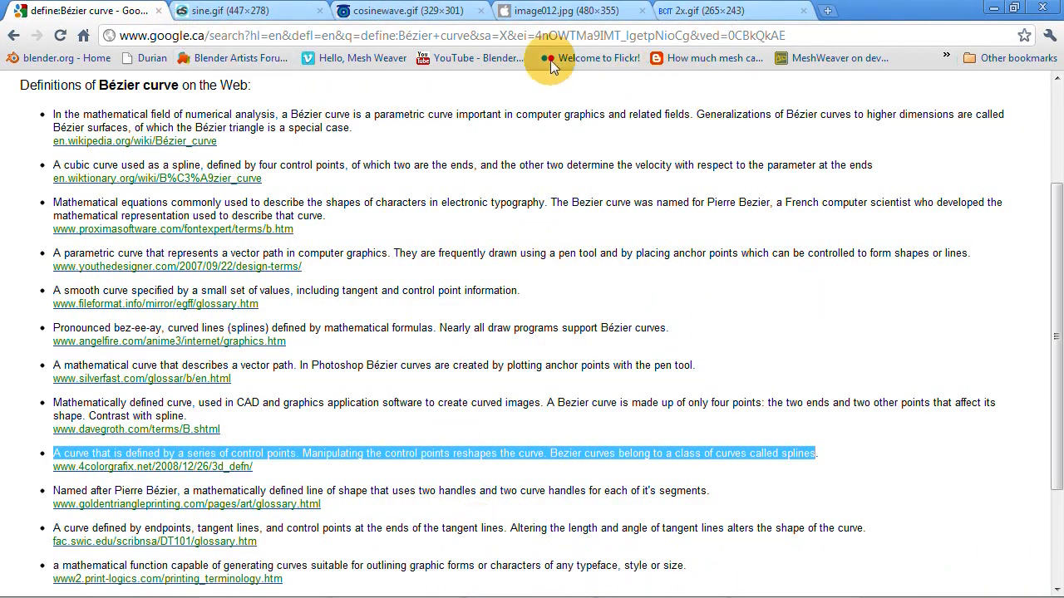
{"action": "left_click", "coordinate": [260, 10]}
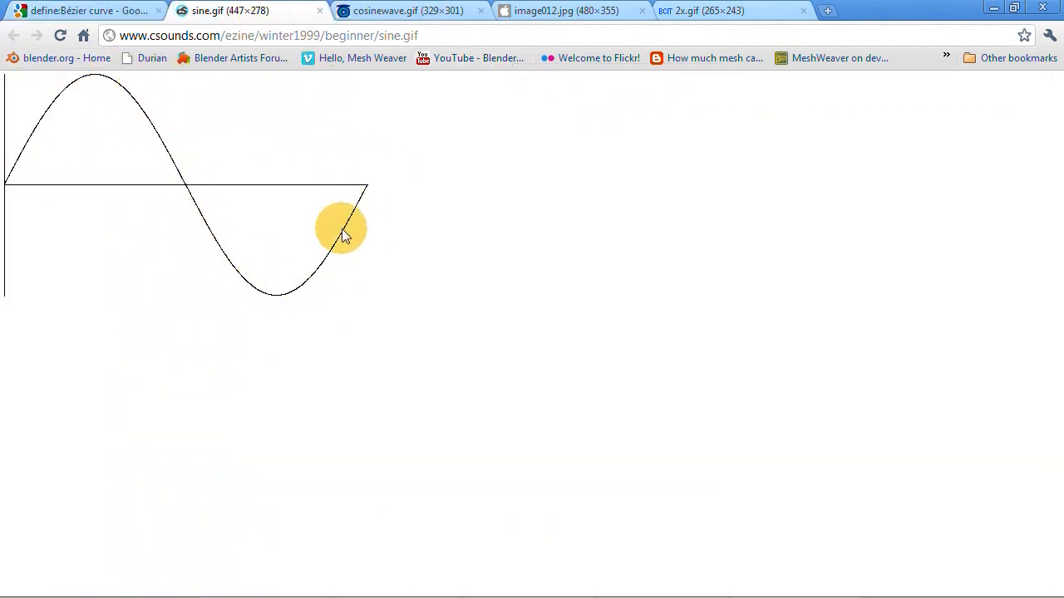
{"action": "left_click", "coordinate": [389, 10]}
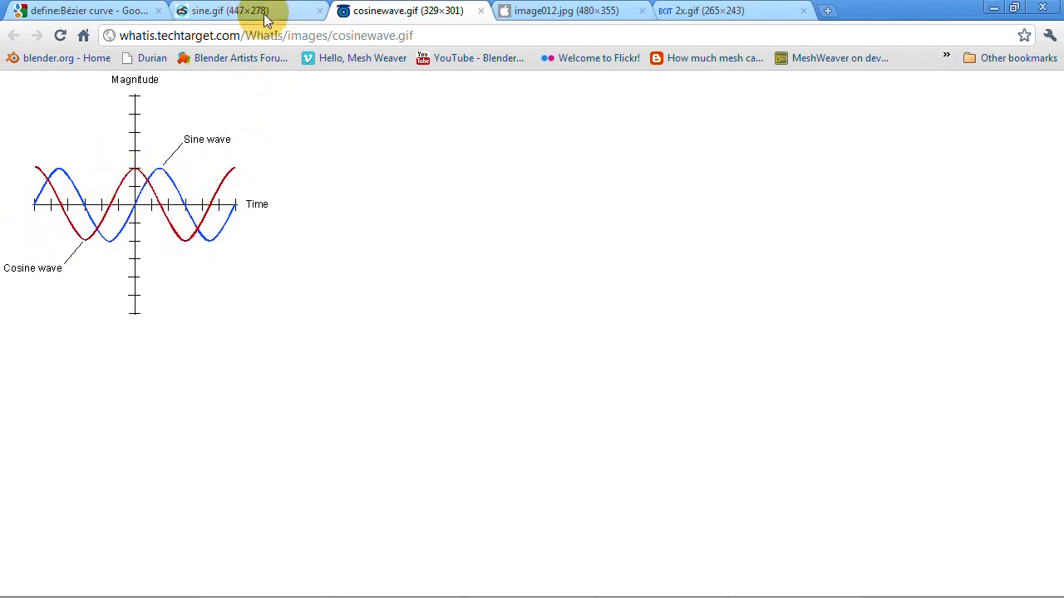
{"action": "left_click", "coordinate": [548, 10]}
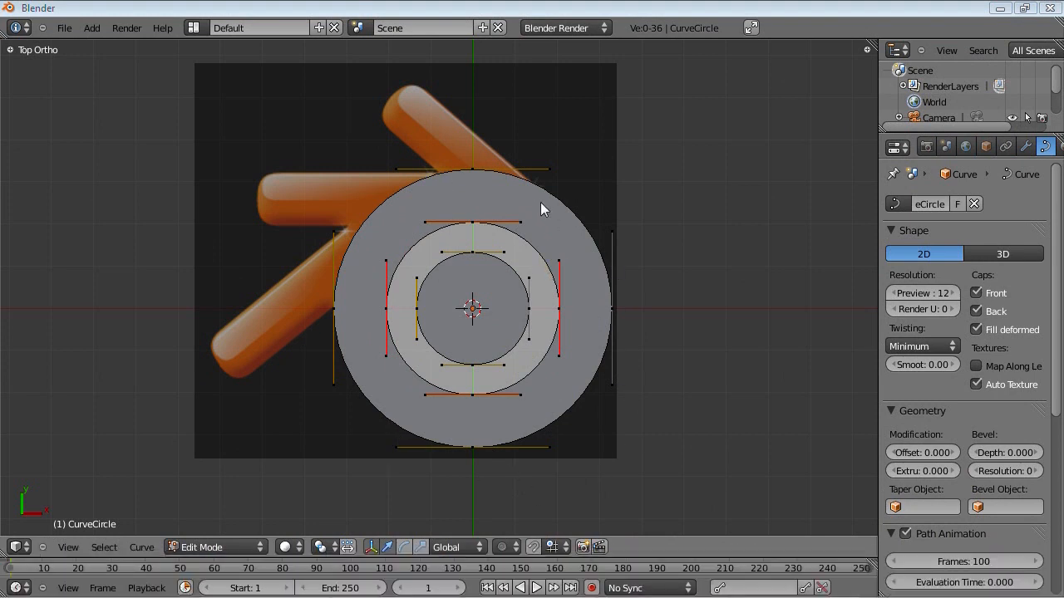
Back in Blender, inspect the nested circles from an angle and again from the top view
{"action": "middle_click_drag", "start_coordinate": [499, 363], "coordinate": [523, 262]}
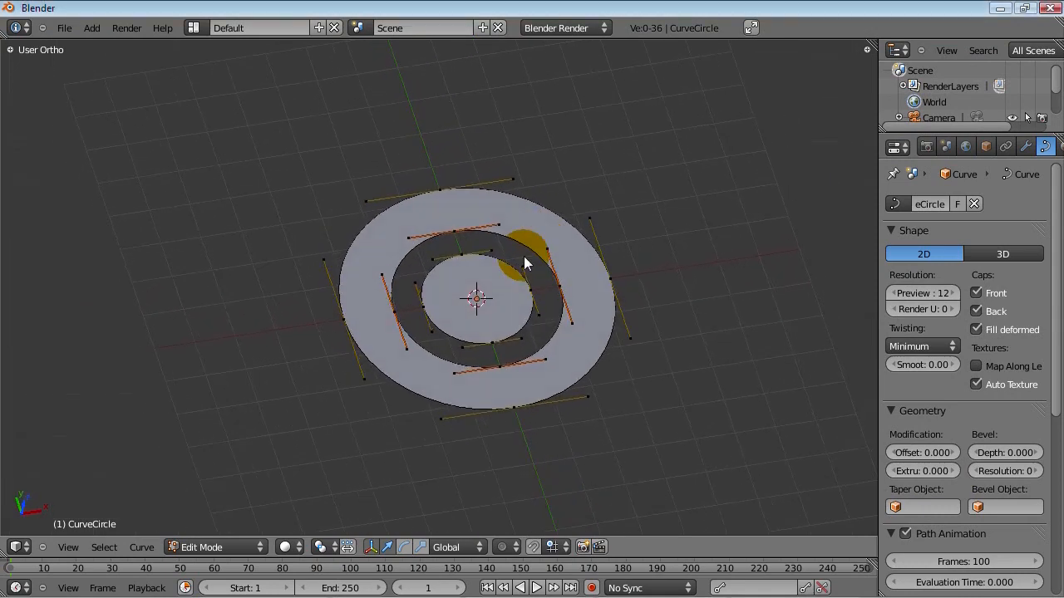
{"action": "key", "text": "KP_7"}
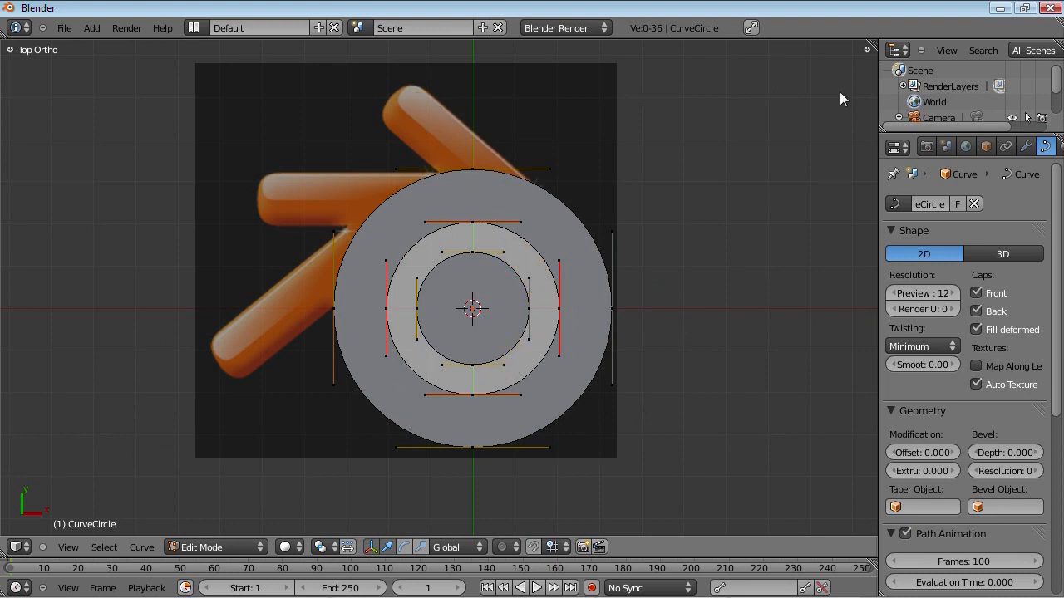
{"action": "scroll", "coordinate": [497, 391], "scroll_direction": "up", "scroll_amount": 3}
{"action": "scroll", "coordinate": [465, 391], "scroll_direction": "down", "scroll_amount": 2}
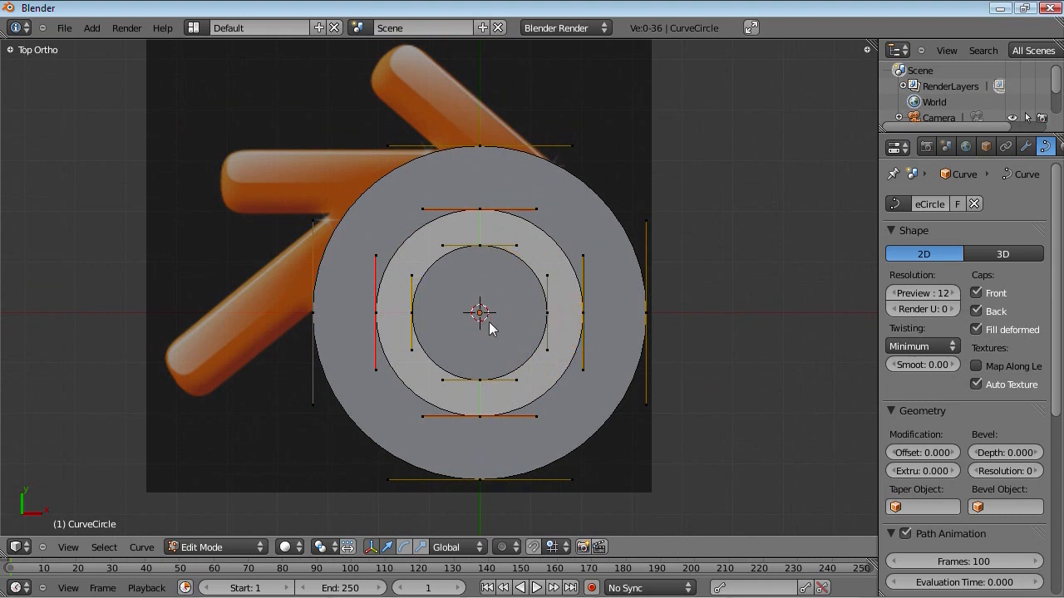
{"action": "key", "text": "shift+a"}
{"action": "mouse_move", "coordinate": [649, 331]}
{"action": "left_mouse_down"}
{"action": "mouse_move", "coordinate": [636, 230]}
{"action": "mouse_move", "coordinate": [475, 149]}
{"action": "mouse_move", "coordinate": [302, 302]}
{"action": "mouse_move", "coordinate": [315, 361]}
{"action": "mouse_move", "coordinate": [487, 495]}
{"action": "mouse_move", "coordinate": [356, 453]}
{"action": "mouse_move", "coordinate": [475, 218]}
{"action": "left_mouse_up"}
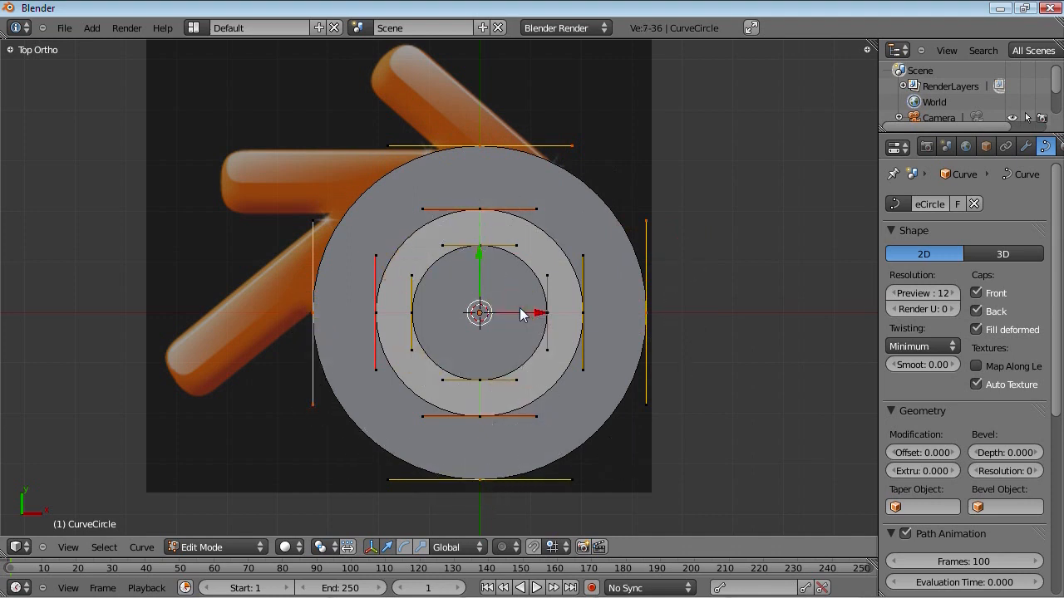
Select control points and handles on the outer, middle and inner circles in turn to examine their structure
{"action": "right_click", "coordinate": [315, 319]}
{"action": "right_click", "coordinate": [492, 236]}
{"action": "right_click", "coordinate": [391, 314]}
{"action": "right_click", "coordinate": [376, 322]}
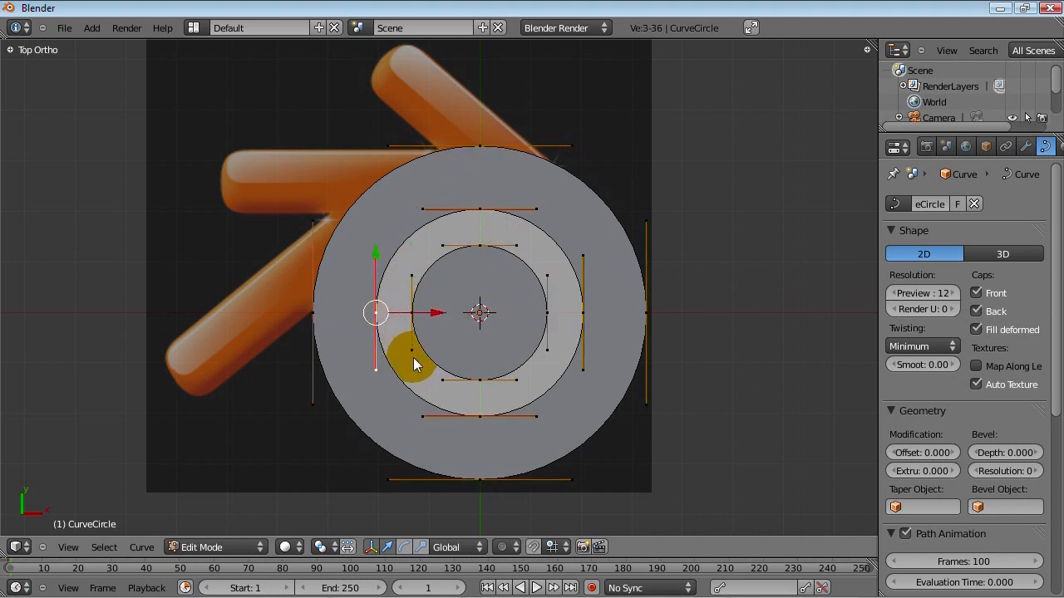
{"action": "right_click", "coordinate": [296, 323]}
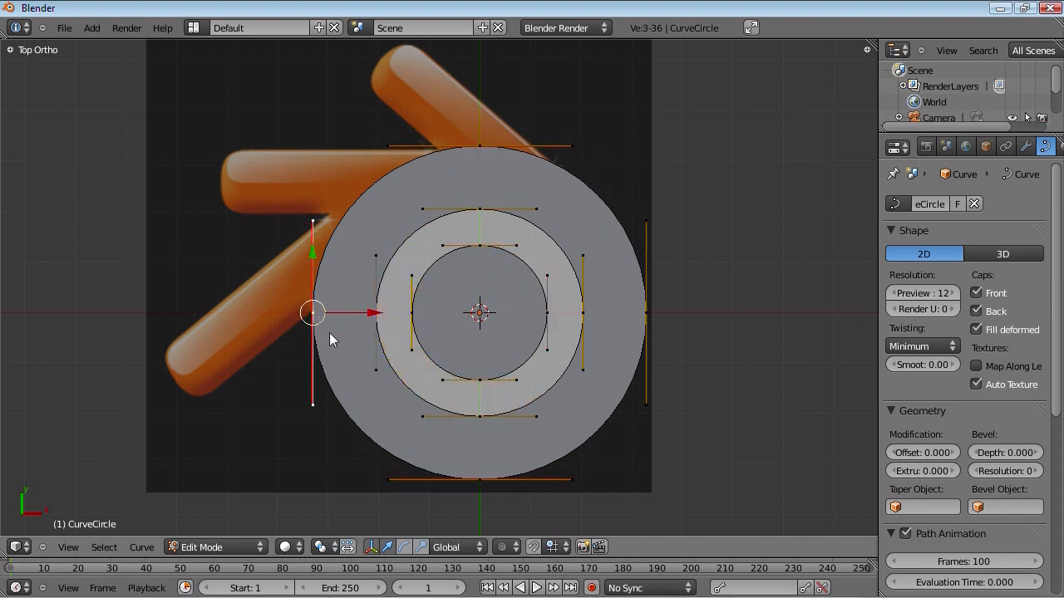
{"action": "right_click", "coordinate": [441, 387]}
{"action": "right_click", "coordinate": [428, 321]}
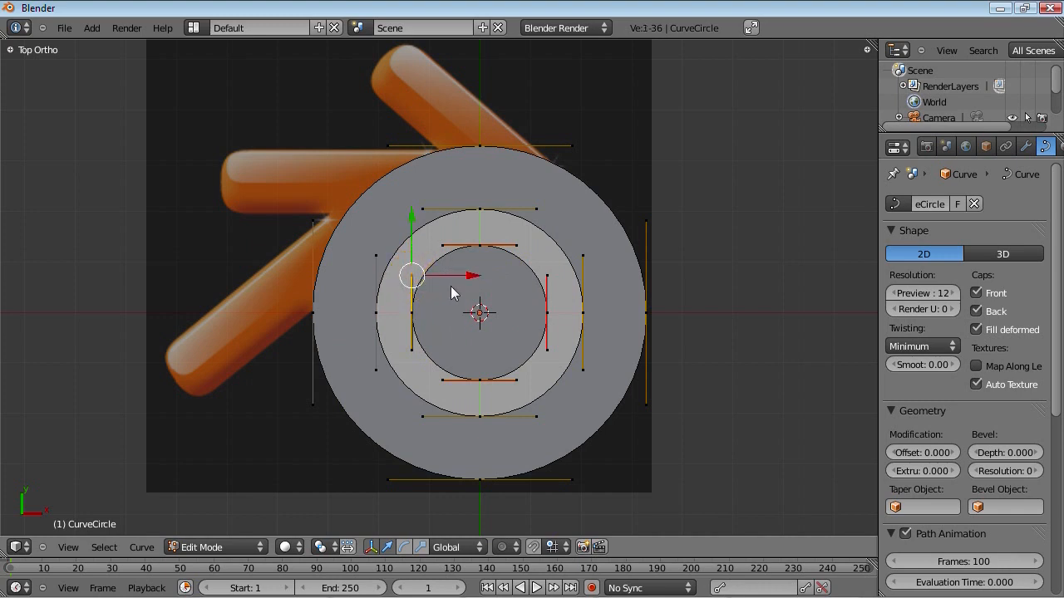
Try moving the upper handle and then the whole left control point of the inner circle to reshape it
{"action": "key", "text": "g"}
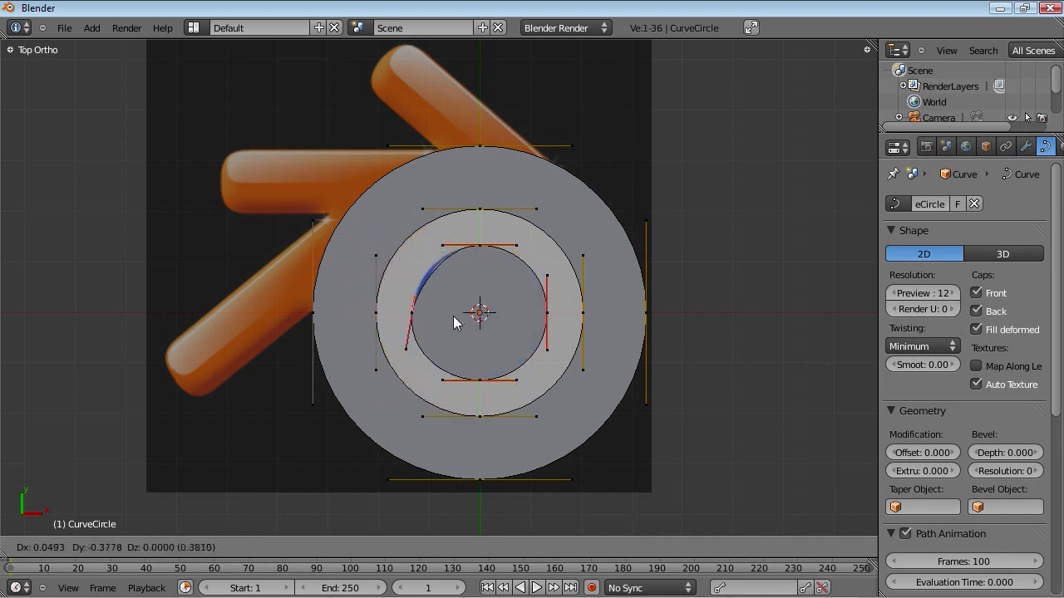
{"action": "key", "text": "Escape"}
{"action": "key", "text": "g"}
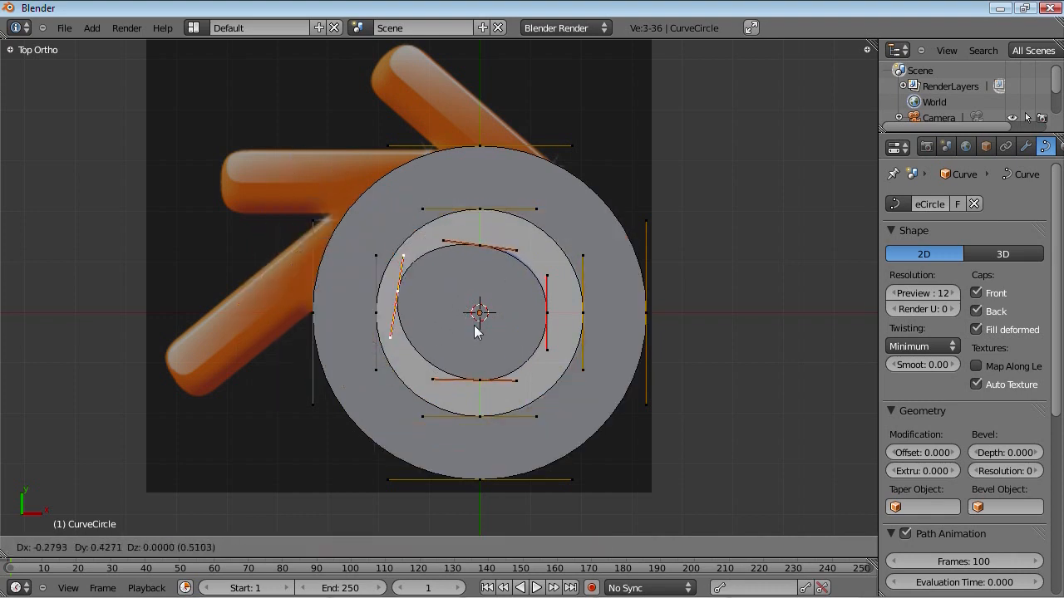
{"action": "key", "text": "Escape"}
{"action": "key", "text": "g"}
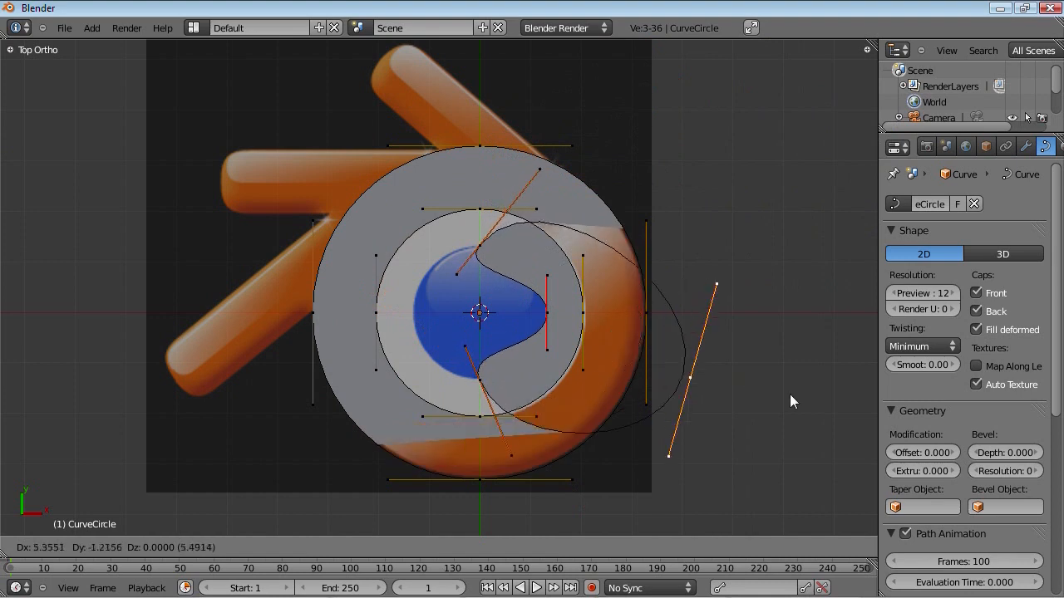
{"action": "right_click", "coordinate": [436, 263]}
Try moving the outer circle's top control point to reshape the circle, leaving no control points selected
{"action": "key", "text": "a"}
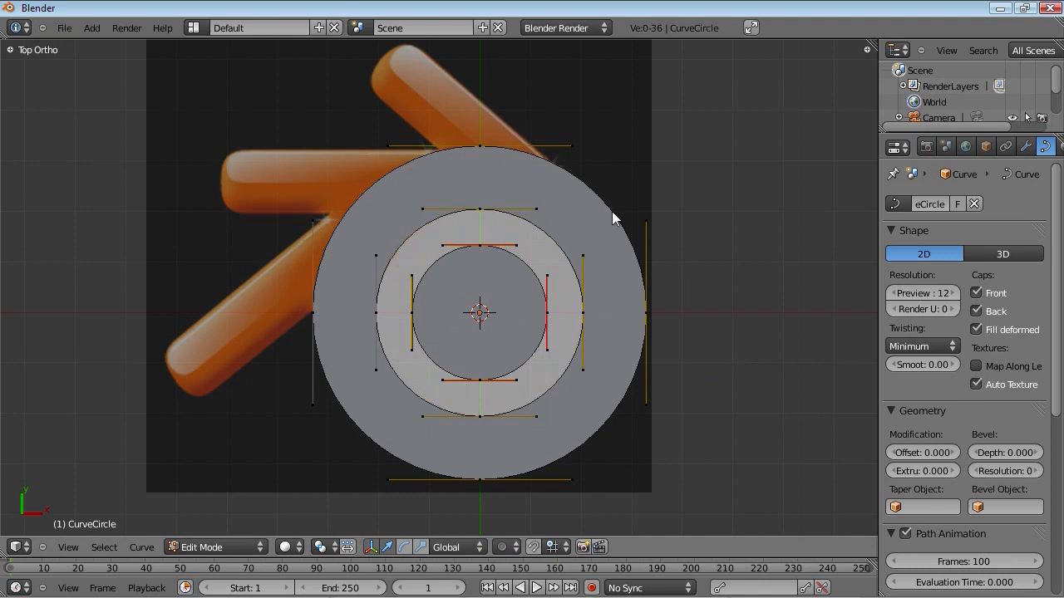
{"action": "right_click", "coordinate": [490, 153]}
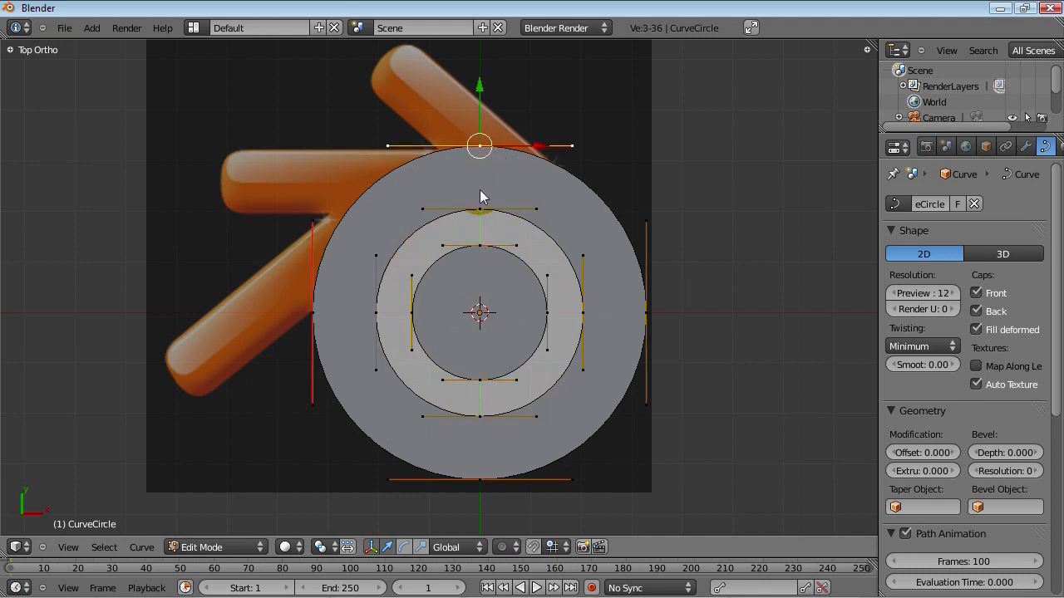
{"action": "key", "text": "g"}
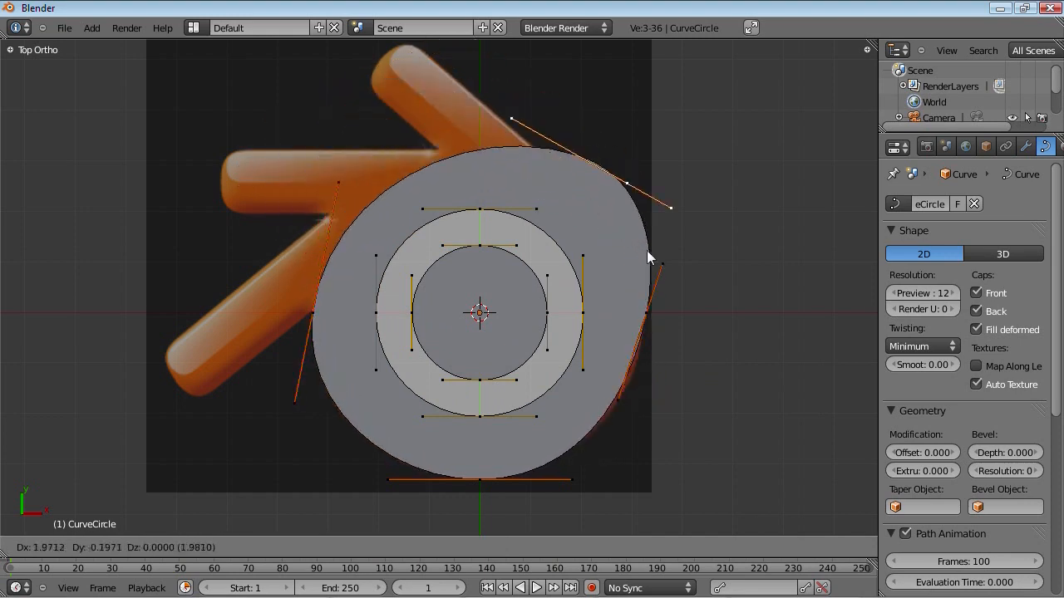
{"action": "right_click", "coordinate": [593, 190]}
{"action": "key", "text": "a"}
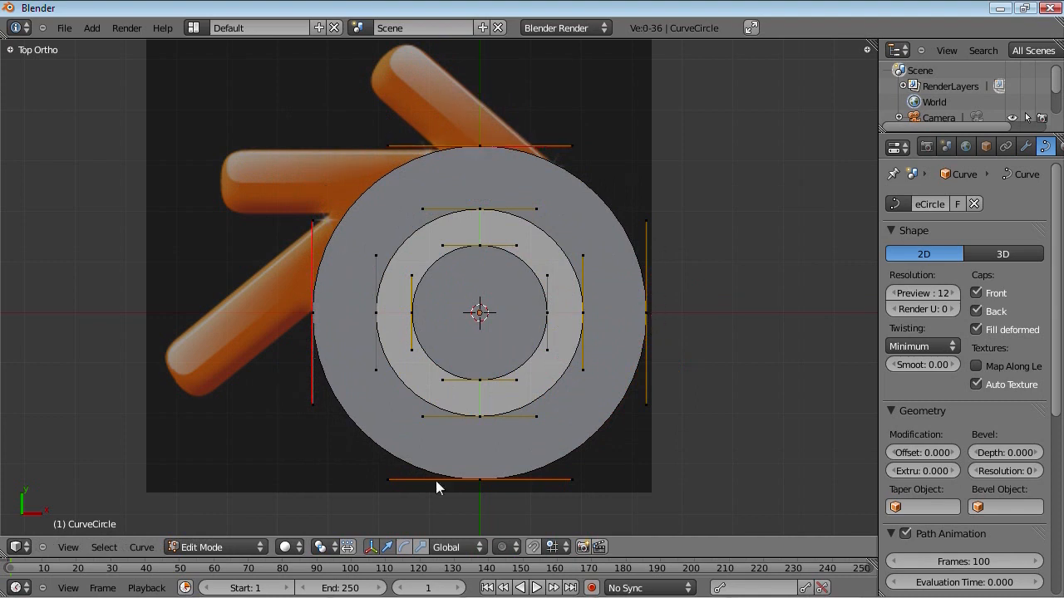
Select all four control points of the outer circle with their handles and set the handles to free
{"action": "right_click", "coordinate": [482, 482]}
{"action": "mouse_move", "coordinate": [368, 446]}
{"action": "left_mouse_down"}
{"action": "mouse_move", "coordinate": [308, 304]}
{"action": "mouse_move", "coordinate": [442, 147]}
{"action": "mouse_move", "coordinate": [619, 180]}
{"action": "mouse_move", "coordinate": [650, 324]}
{"action": "left_mouse_up"}
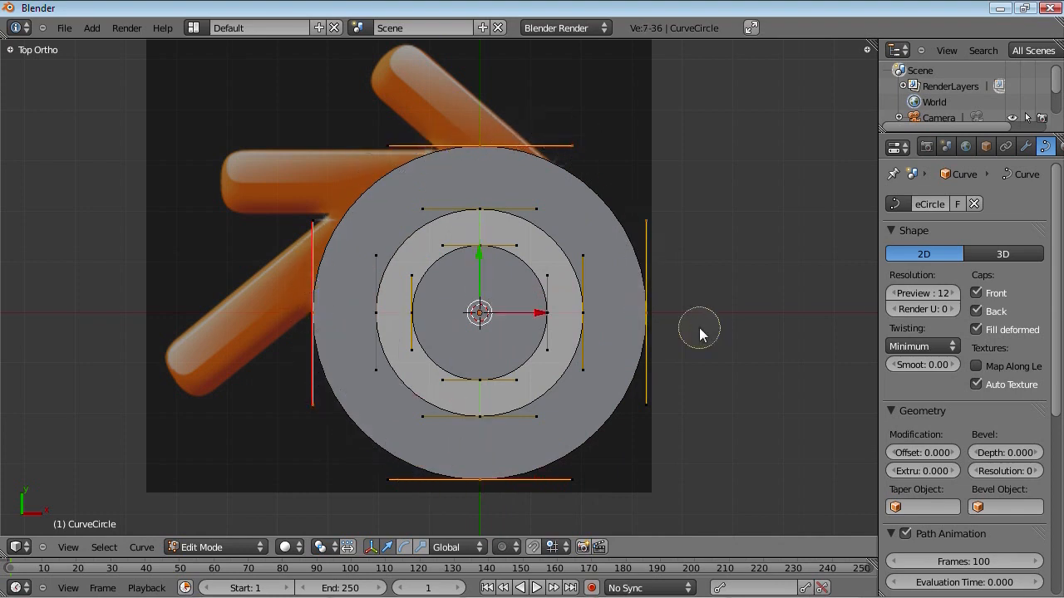
{"action": "mouse_move", "coordinate": [399, 70]}
{"action": "left_mouse_down"}
{"action": "mouse_move", "coordinate": [392, 154]}
{"action": "mouse_move", "coordinate": [322, 226]}
{"action": "left_mouse_up"}
{"action": "mouse_move", "coordinate": [470, 466]}
{"action": "left_mouse_down"}
{"action": "mouse_move", "coordinate": [482, 471]}
{"action": "mouse_move", "coordinate": [377, 486]}
{"action": "mouse_move", "coordinate": [557, 490]}
{"action": "left_mouse_up"}
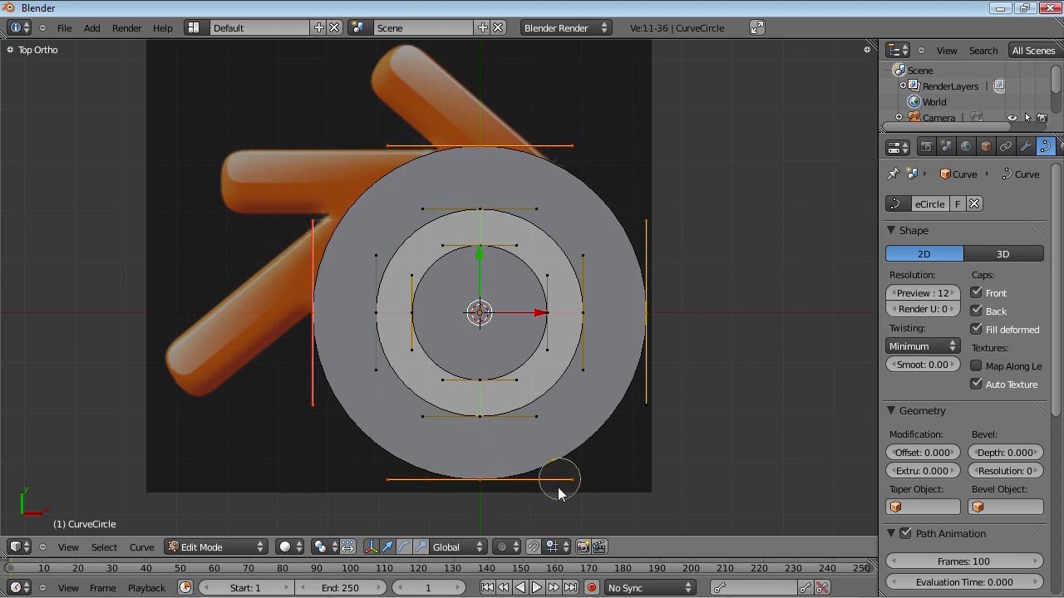
{"action": "mouse_move", "coordinate": [650, 373]}
{"action": "left_mouse_down"}
{"action": "mouse_move", "coordinate": [665, 413]}
{"action": "mouse_move", "coordinate": [654, 406]}
{"action": "left_mouse_up"}
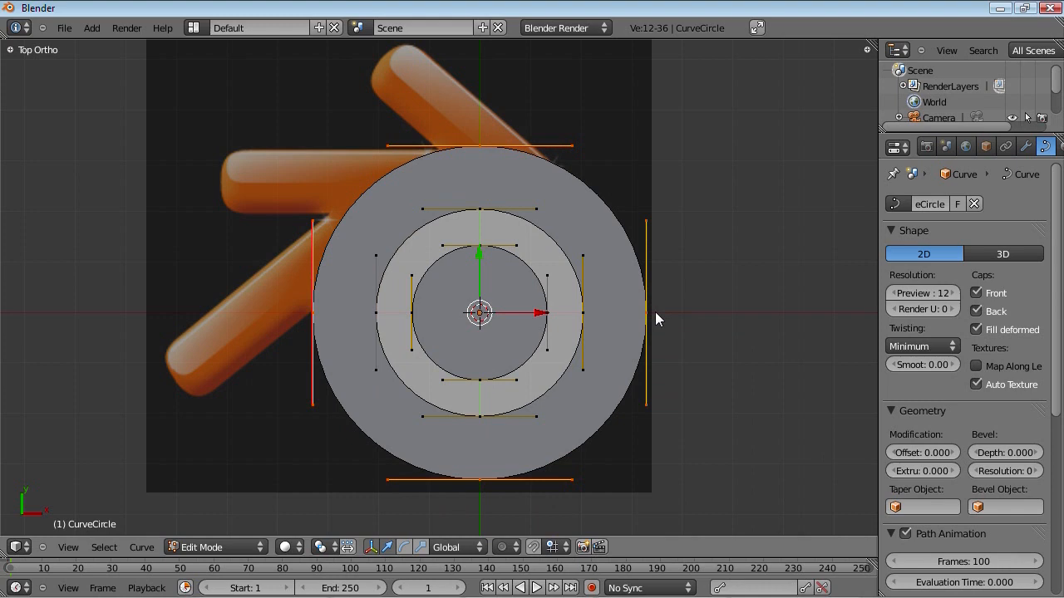
{"action": "key", "text": "h"}
Try moving the right-hand handle of the outer circle's top control point in several directions, independently of its opposite handle
{"action": "right_click", "coordinate": [478, 140]}
{"action": "right_click", "coordinate": [575, 151]}
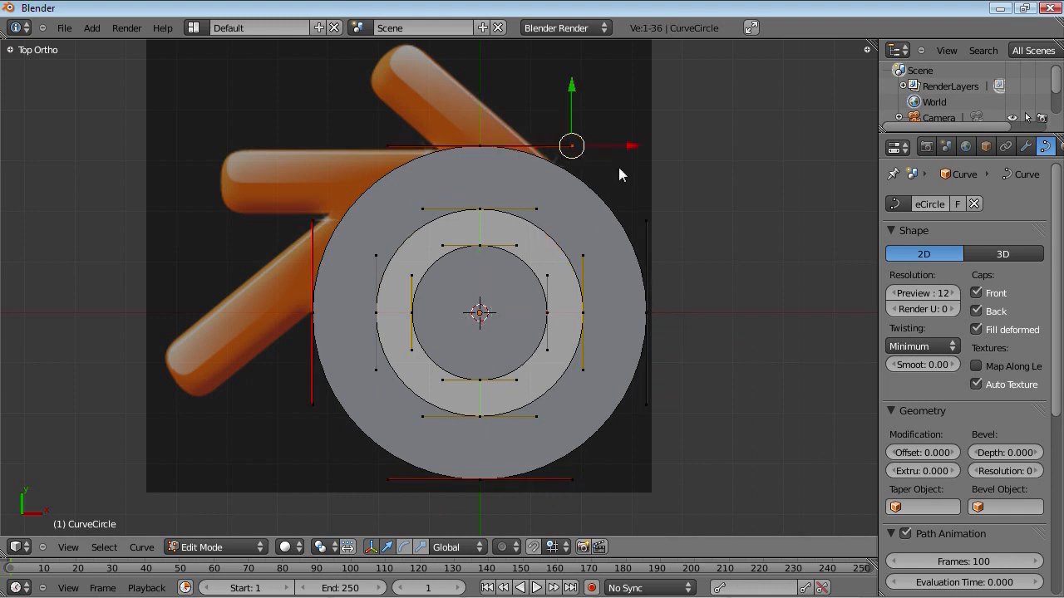
{"action": "key", "text": "g"}
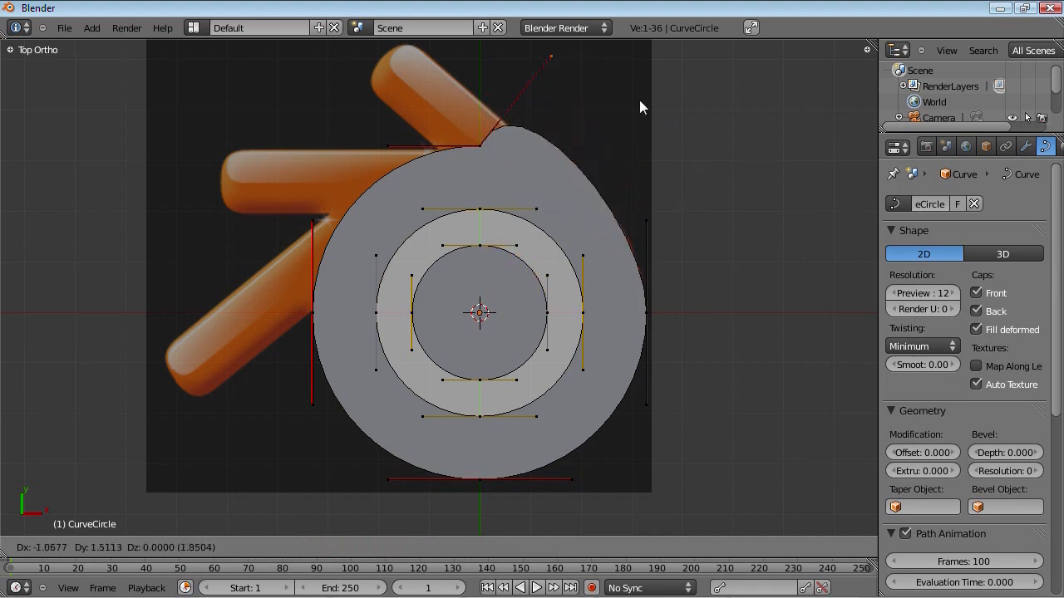
{"action": "right_click", "coordinate": [570, 175]}
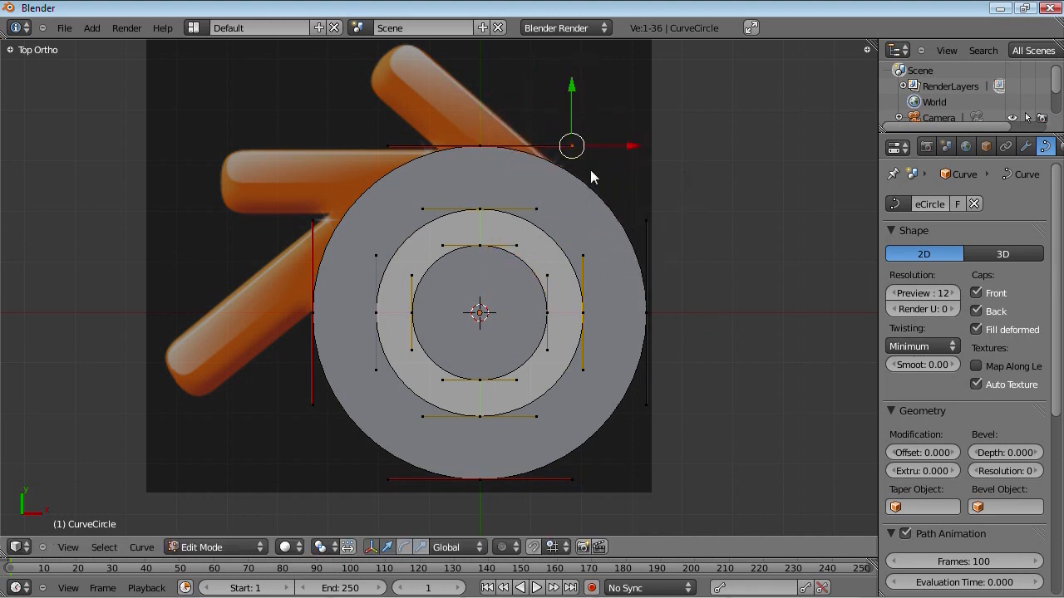
{"action": "left_click_drag", "start_coordinate": [580, 154], "coordinate": [467, 169]}
{"action": "right_click", "coordinate": [467, 169]}
{"action": "left_click_drag", "start_coordinate": [572, 146], "coordinate": [660, 181]}
{"action": "right_click", "coordinate": [656, 179]}
{"action": "left_click_drag", "start_coordinate": [571, 146], "coordinate": [730, 197]}
{"action": "right_click", "coordinate": [731, 196]}
Set the handles of the outer circle's right and bottom control points to aligned and select the right point's upper handle
{"action": "right_click", "coordinate": [492, 163]}
{"action": "right_click", "coordinate": [649, 312]}
{"action": "right_click", "coordinate": [485, 472], "text": "shift"}
{"action": "right_click", "coordinate": [654, 308]}
{"action": "right_click", "coordinate": [723, 248]}
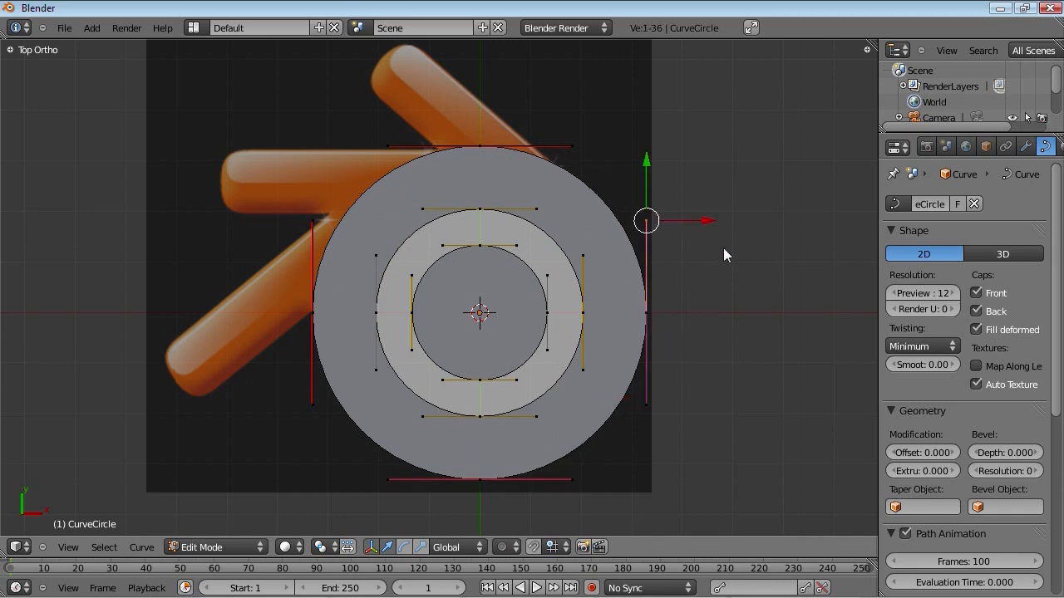
Try moving the upper aligned handle and then the whole right control point of the outer circle
{"action": "key", "text": "g"}
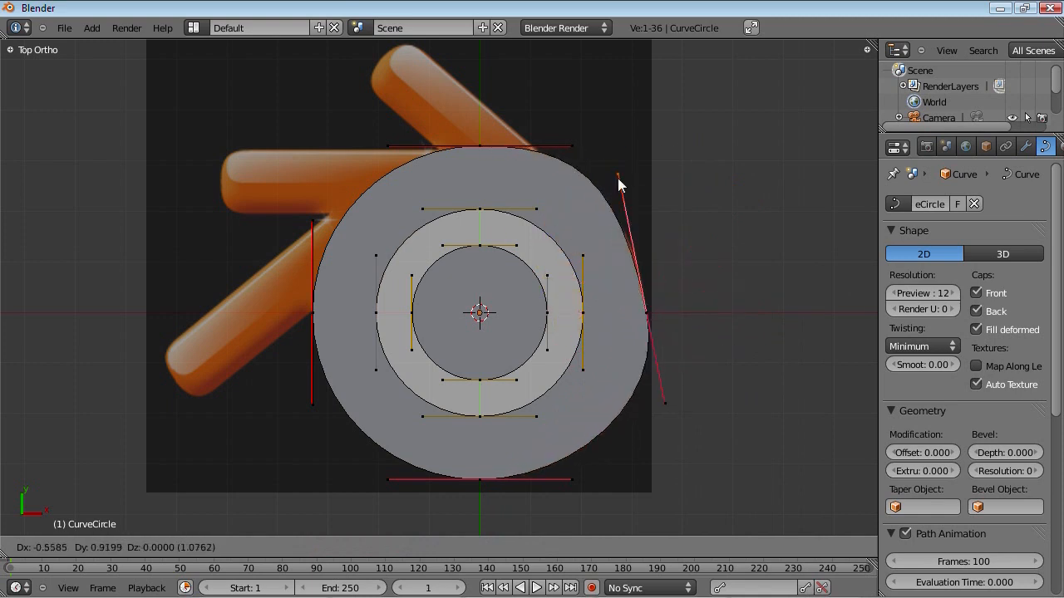
{"action": "key", "text": "Escape"}
{"action": "right_click", "coordinate": [683, 310]}
{"action": "key", "text": "g"}
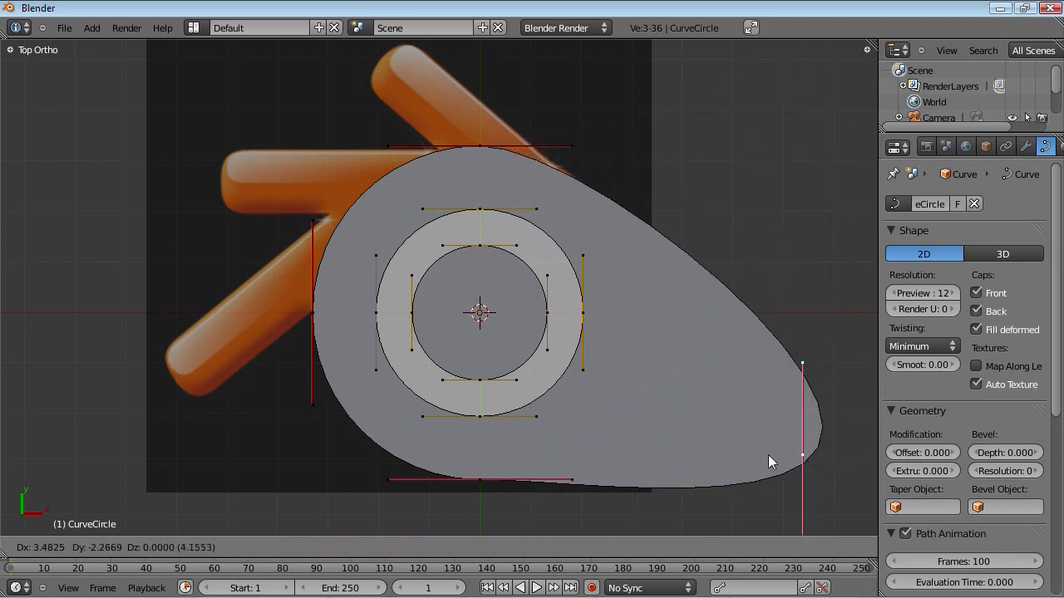
{"action": "key", "text": "Escape"}
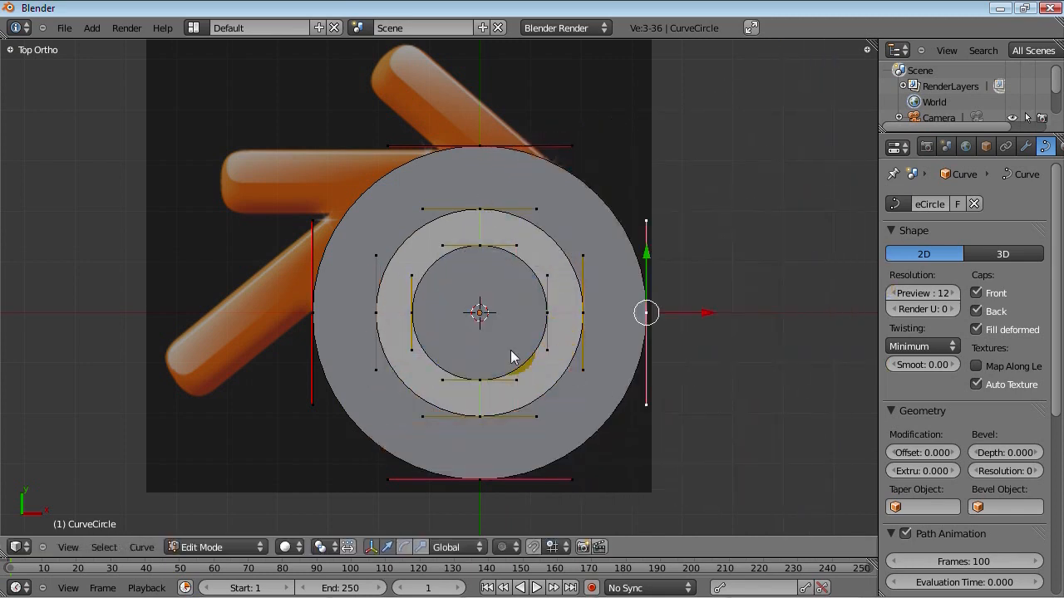
Try moving the outer circle's left control point and rotating its upper handle, leaving no control points selected
{"action": "right_click", "coordinate": [480, 477]}
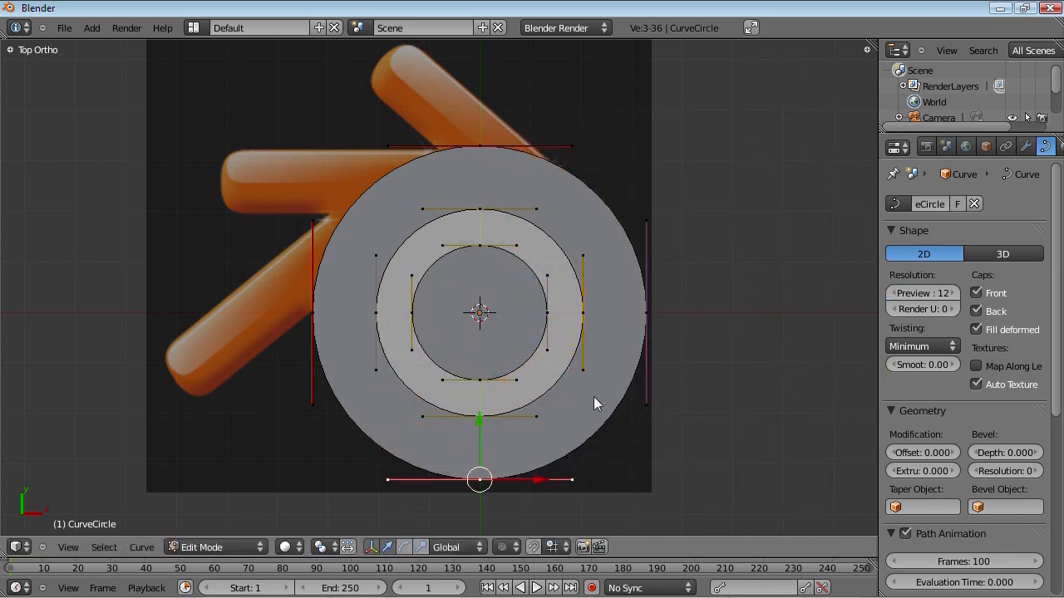
{"action": "key", "text": "alt+z"}
{"action": "key", "text": "alt+z"}
{"action": "right_click", "coordinate": [480, 147]}
{"action": "right_click", "coordinate": [319, 229]}
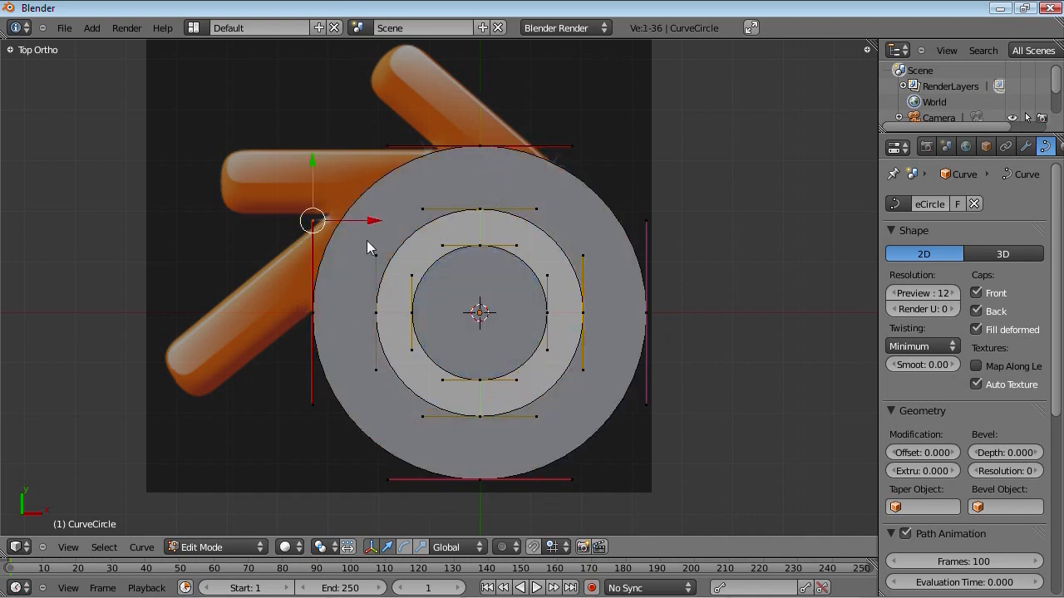
{"action": "right_click", "coordinate": [308, 312]}
{"action": "key", "text": "g"}
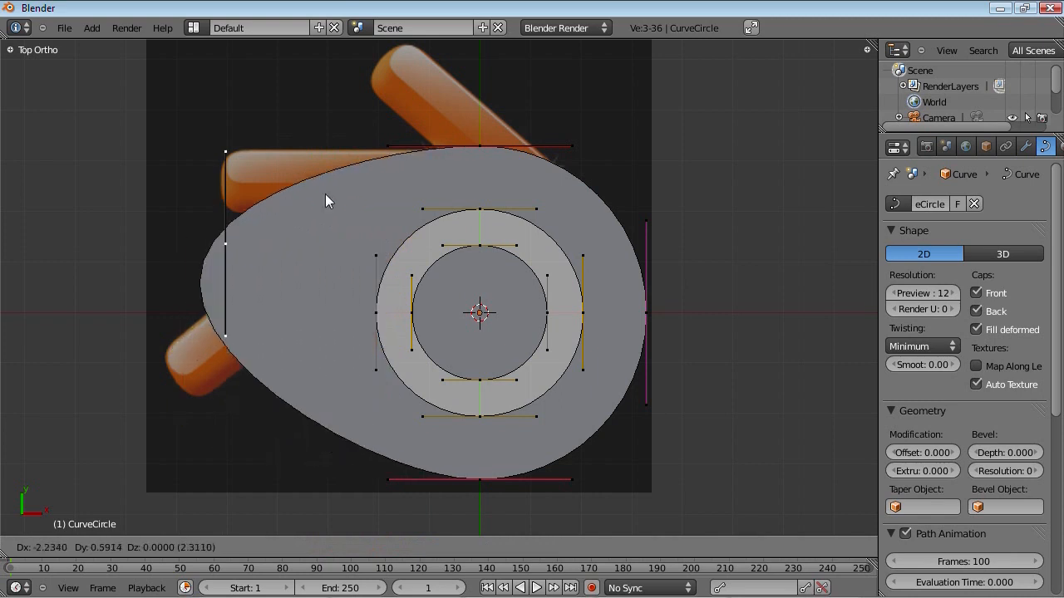
{"action": "left_click", "coordinate": [310, 316]}
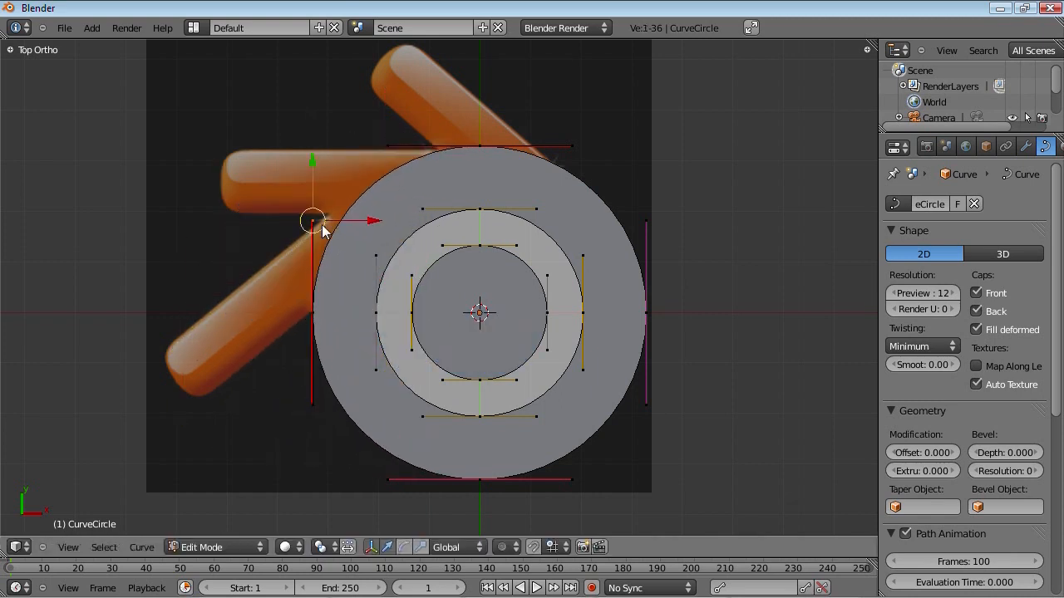
{"action": "key", "text": "r"}
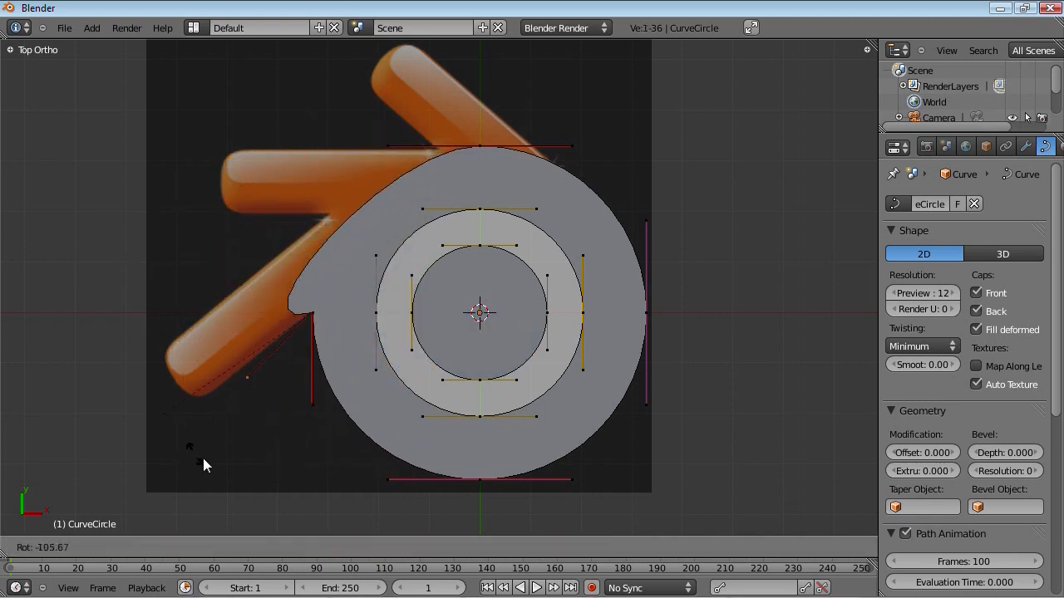
{"action": "key", "text": "Escape"}
{"action": "key", "text": "a"}
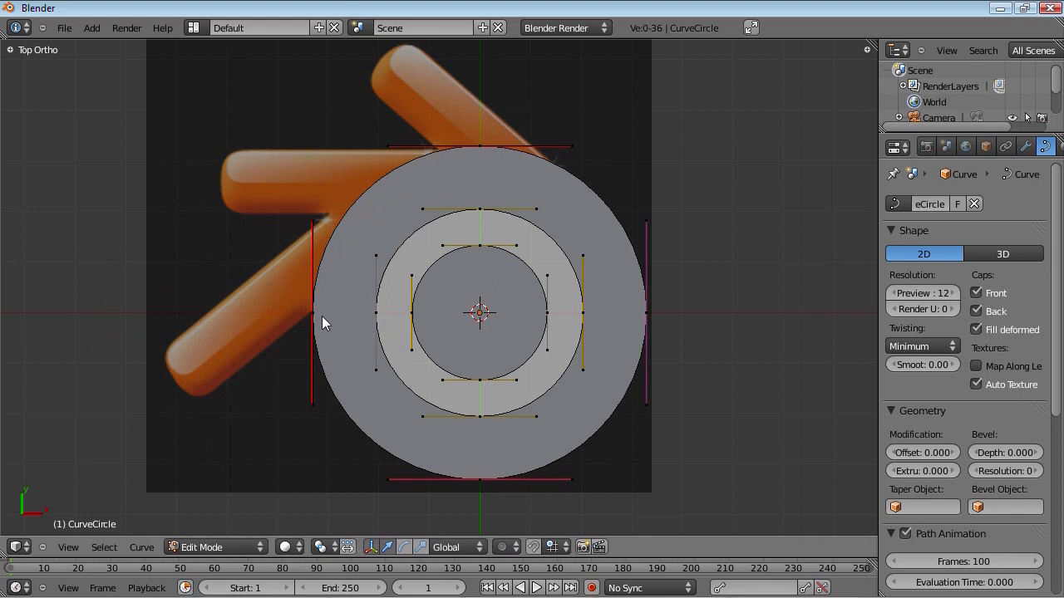
Set the handles of the outer circle's right and bottom control points back to free and deselect everything
{"action": "right_click", "coordinate": [566, 161]}
{"action": "right_click", "coordinate": [658, 322]}
{"action": "right_click", "coordinate": [479, 492], "text": "shift"}
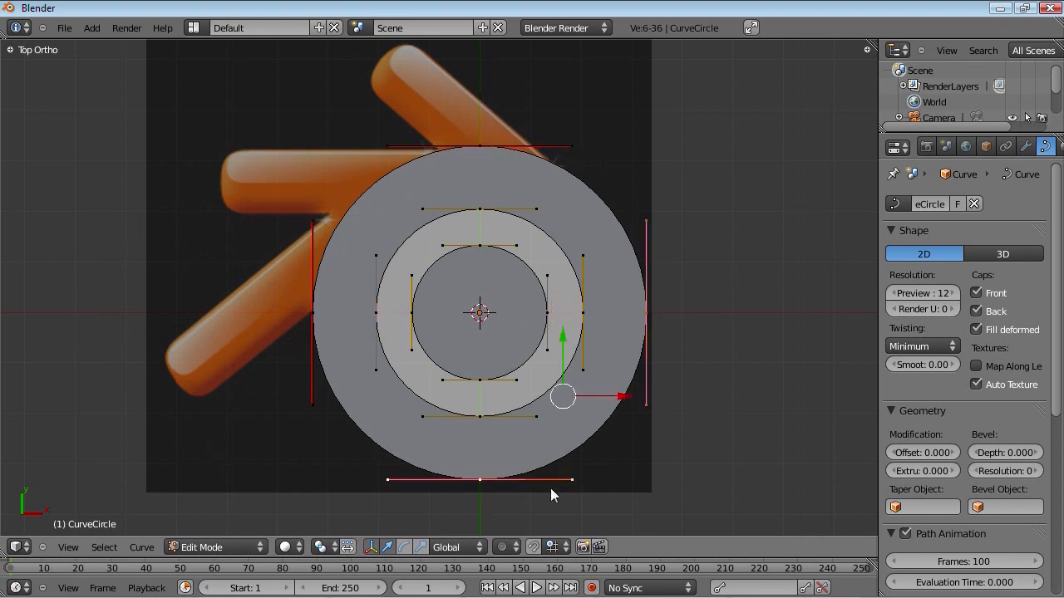
{"action": "key", "text": "a"}
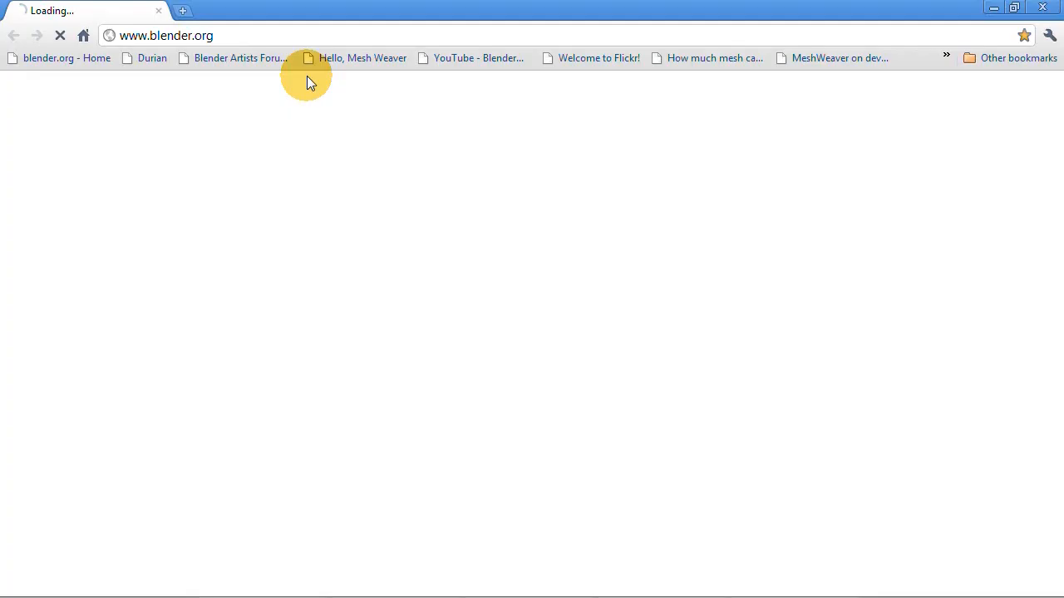
In the Chrome browser, search the web for define "cyclic" and close the results tab
{"action": "left_click", "coordinate": [225, 35]}
{"action": "type", "text": "d"}
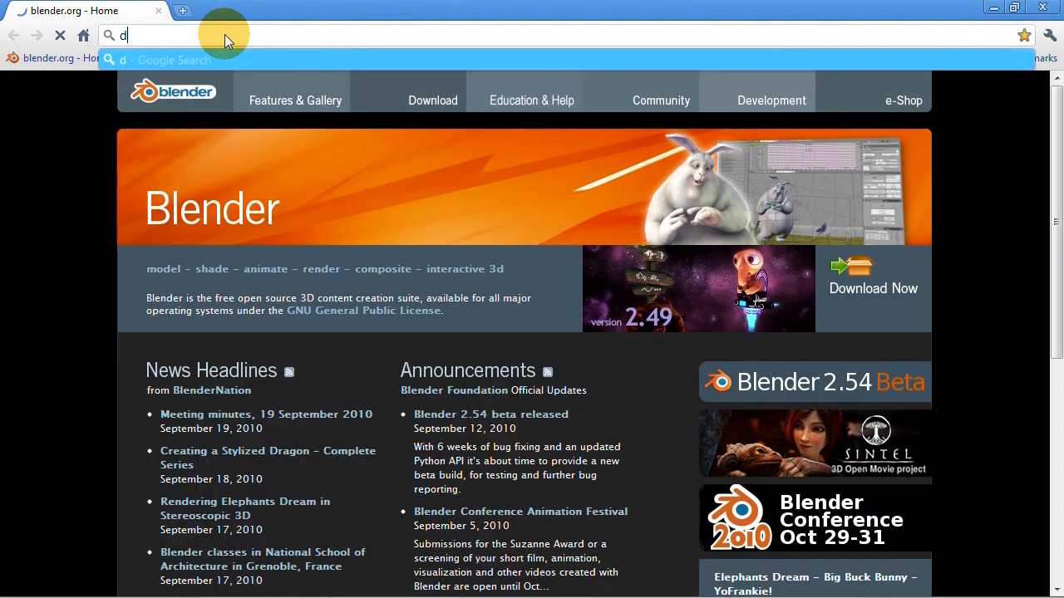
{"action": "type", "text": "efine \"cyclic\""}
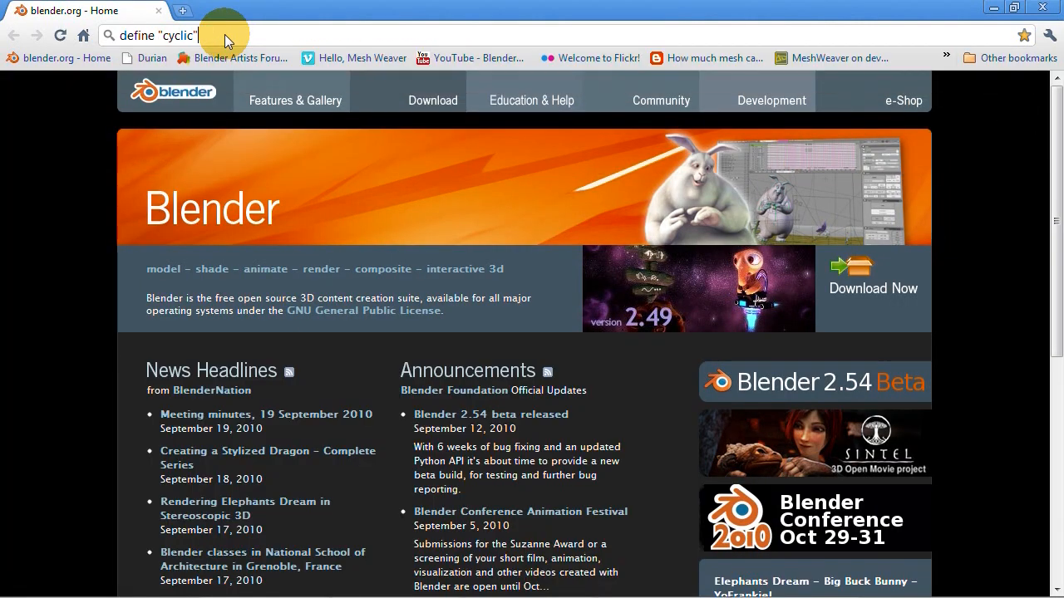
{"action": "key", "text": "Return"}
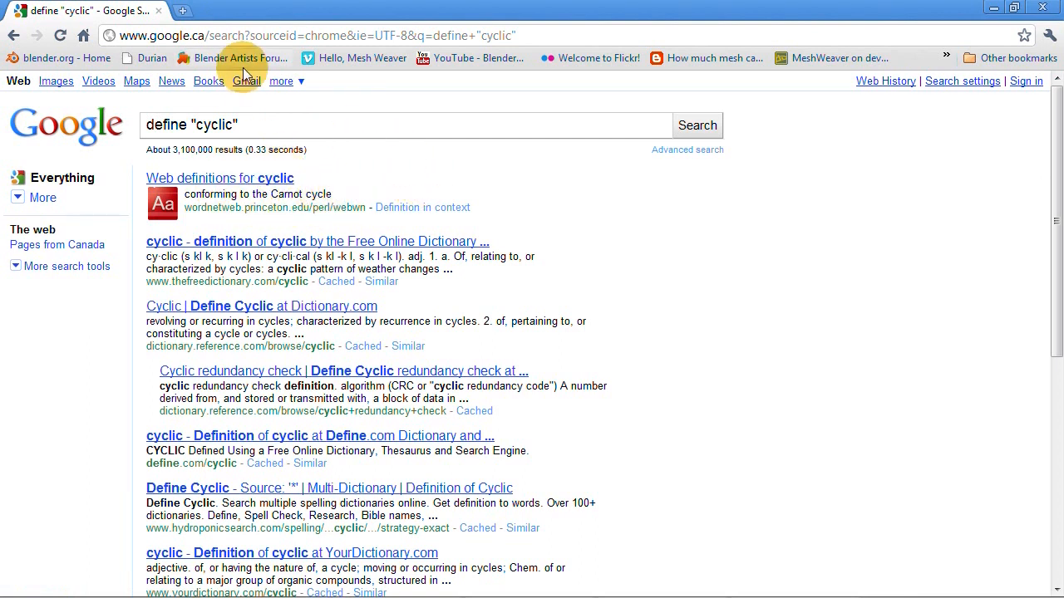
{"action": "left_click", "coordinate": [157, 11]}
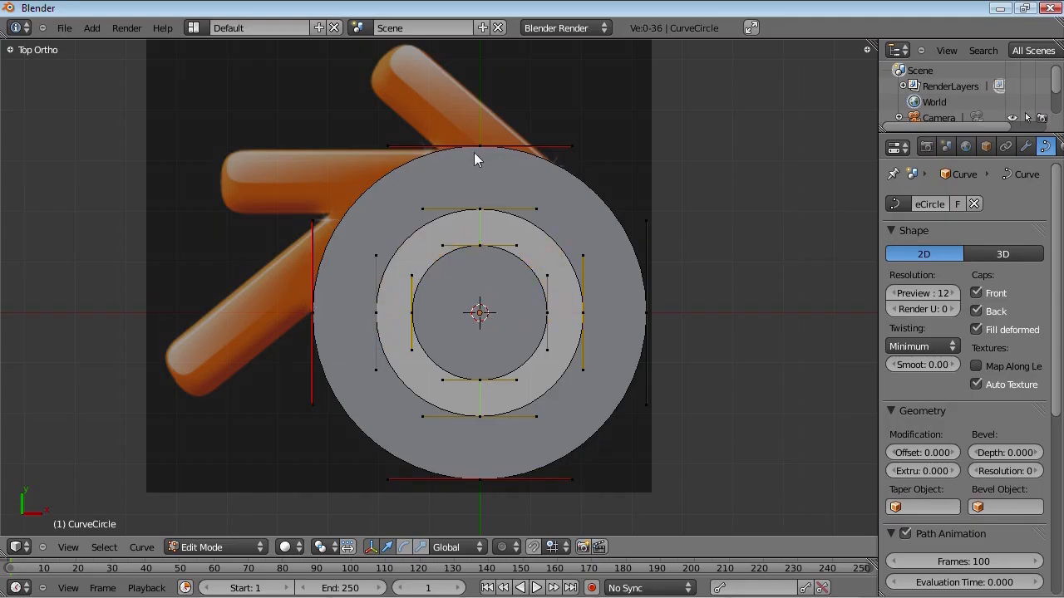
Back in Blender, try toggling cyclic off for the outer and middle circles
{"action": "right_click", "coordinate": [312, 312]}
{"action": "mouse_move", "coordinate": [308, 247]}
{"action": "left_mouse_down"}
{"action": "mouse_move", "coordinate": [330, 420]}
{"action": "mouse_move", "coordinate": [529, 478]}
{"action": "mouse_move", "coordinate": [434, 471]}
{"action": "mouse_move", "coordinate": [657, 467]}
{"action": "mouse_move", "coordinate": [644, 251]}
{"action": "mouse_move", "coordinate": [560, 171]}
{"action": "mouse_move", "coordinate": [524, 156]}
{"action": "mouse_move", "coordinate": [349, 159]}
{"action": "mouse_move", "coordinate": [541, 220]}
{"action": "left_mouse_up"}
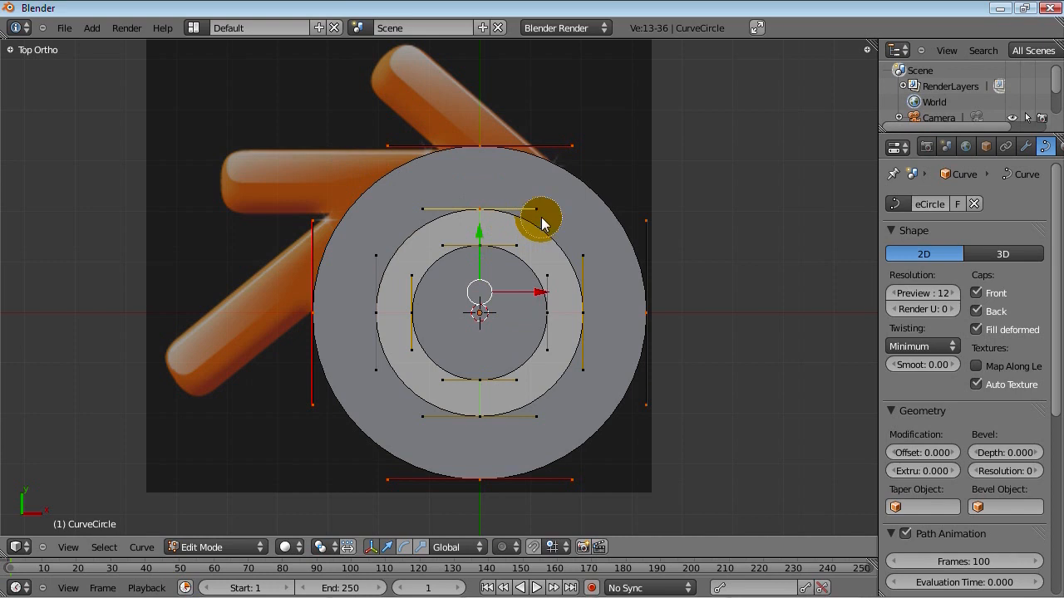
{"action": "right_click", "coordinate": [579, 237]}
{"action": "key", "text": "alt+c"}
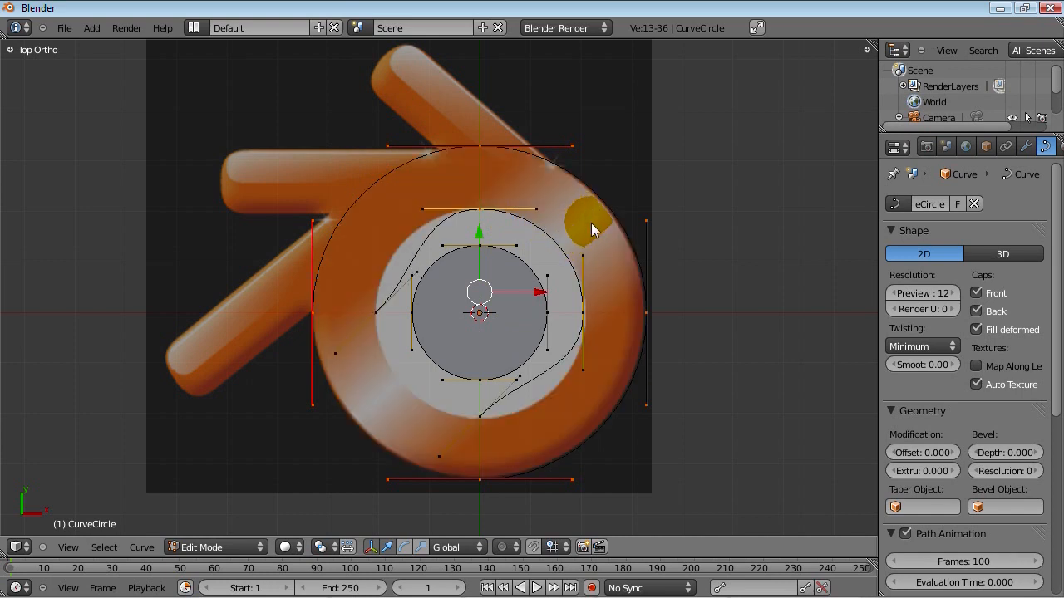
{"action": "key", "text": "alt+c"}
{"action": "right_click", "coordinate": [492, 378]}
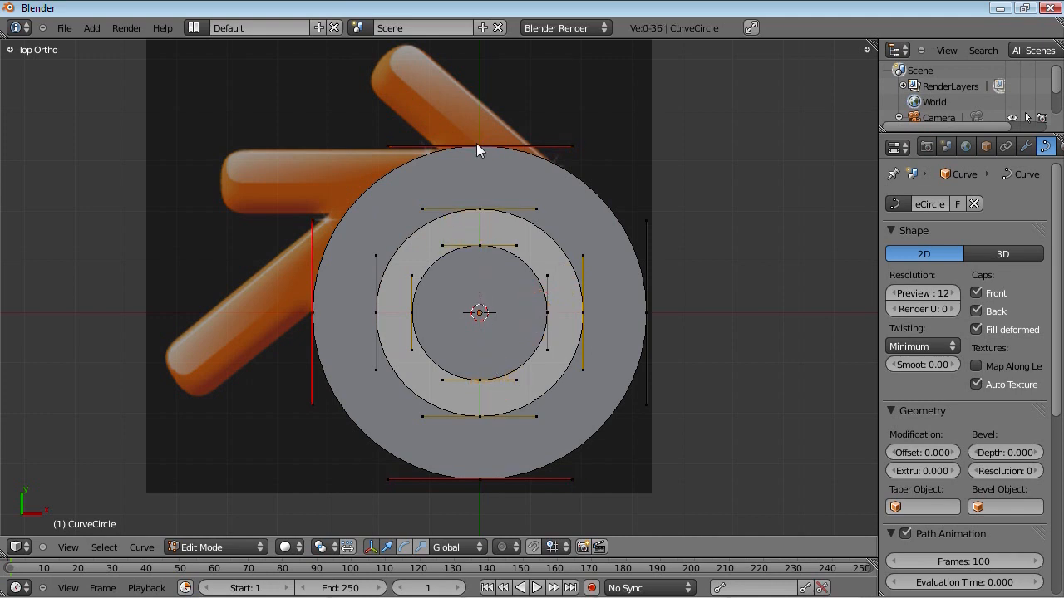
Select all the outer circle's control points, toggle cyclic off to open that curve, and switch the view to wireframe shading
{"action": "right_click", "coordinate": [412, 279]}
{"action": "right_click", "coordinate": [646, 313], "text": "shift"}
{"action": "right_click", "coordinate": [479, 479], "text": "shift"}
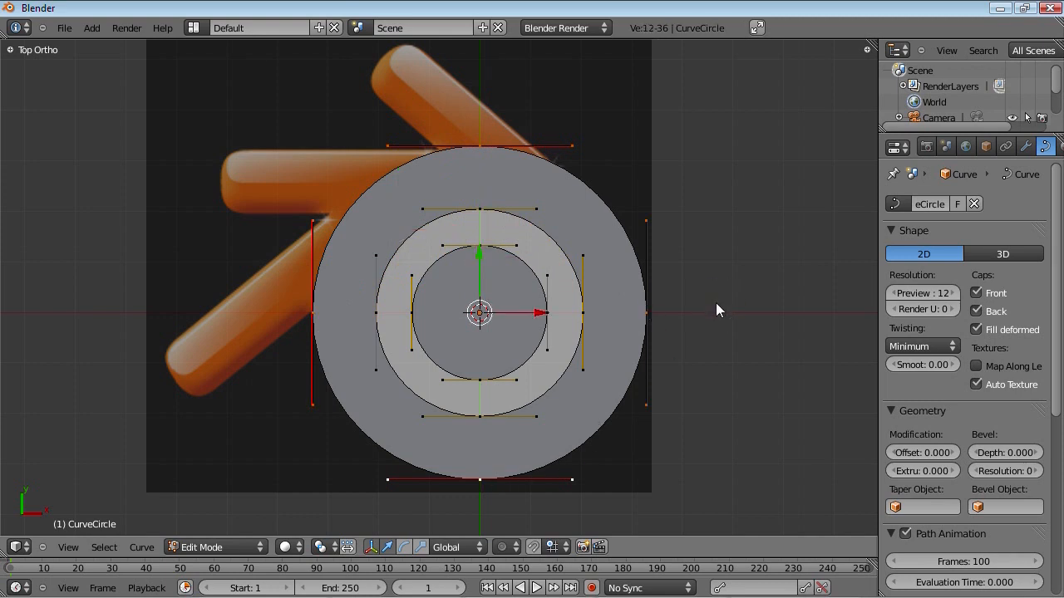
{"action": "key", "text": "alt+c"}
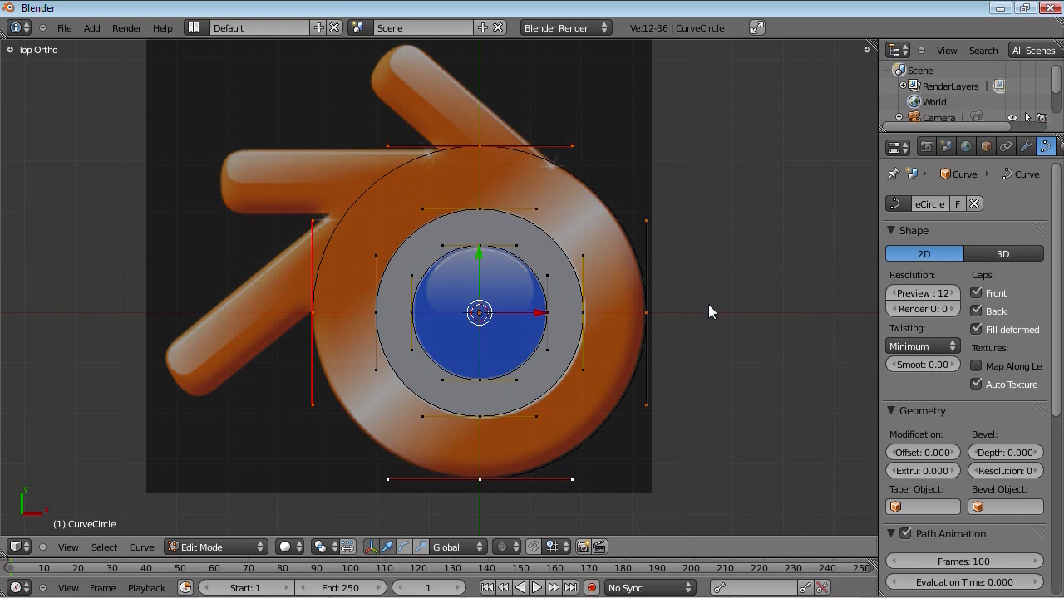
{"action": "key", "text": "alt+z"}
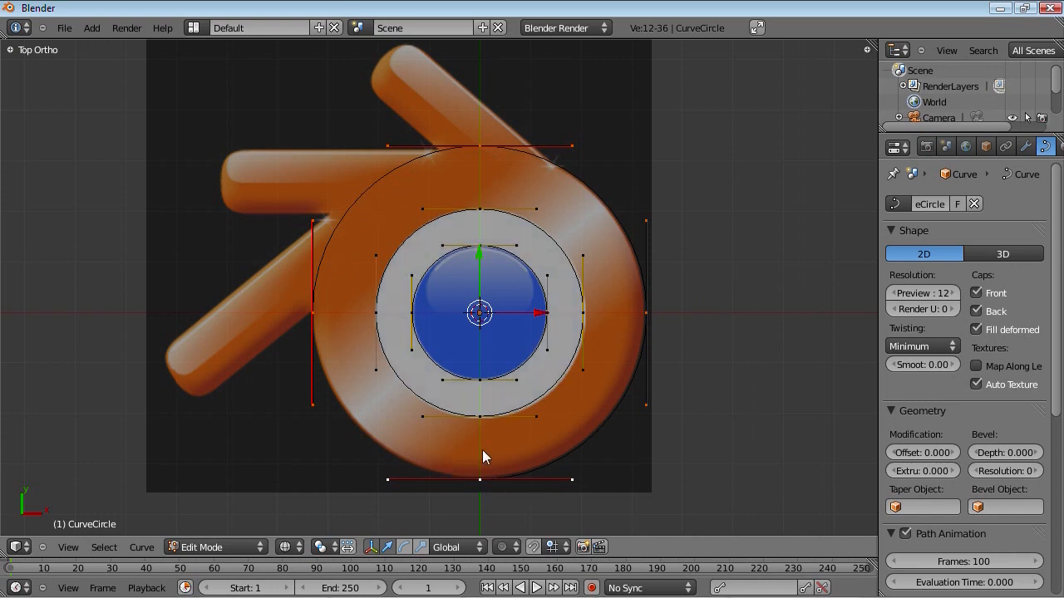
Try moving the open outer curve's left control point and select its top control point
{"action": "right_click", "coordinate": [313, 313]}
{"action": "key", "text": "g"}
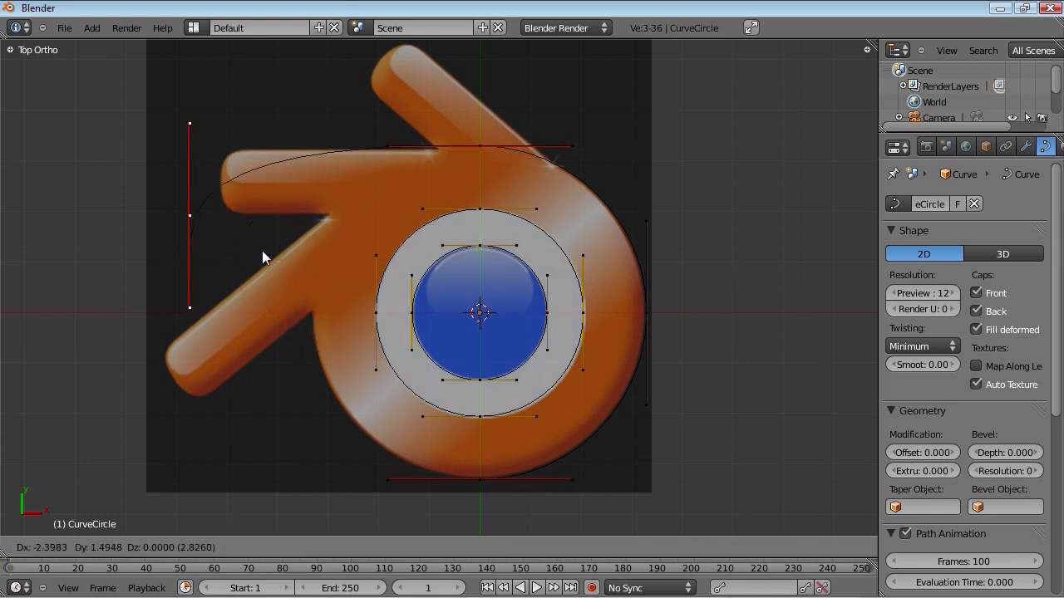
{"action": "key", "text": "Escape"}
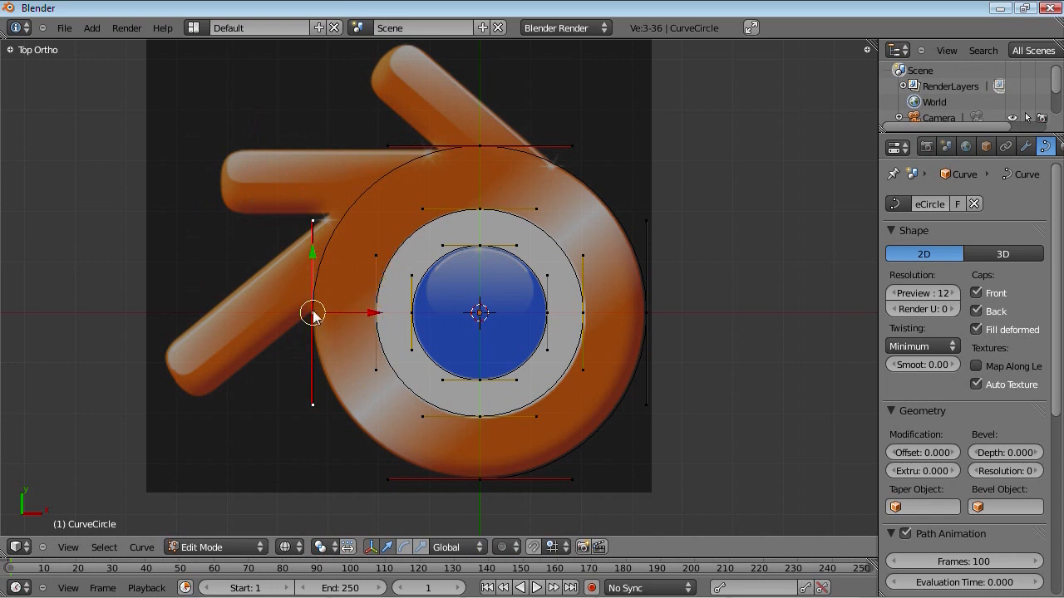
{"action": "right_click", "coordinate": [480, 148]}
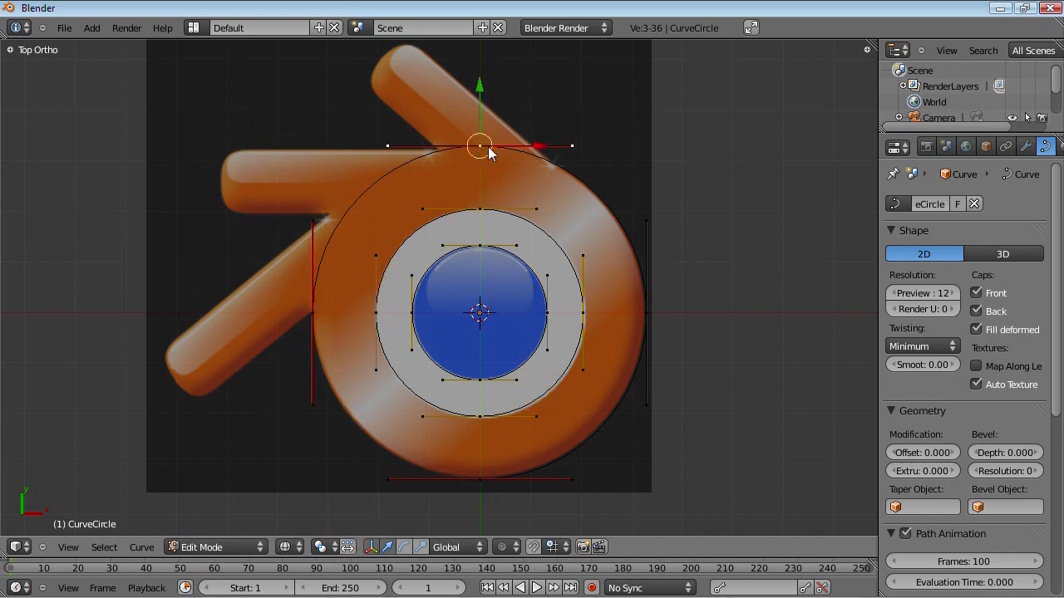
Select all control points of the open outer curve, rotate it 90° clockwise, and select its left end point
{"action": "right_click", "coordinate": [647, 312]}
{"action": "key", "text": "l"}
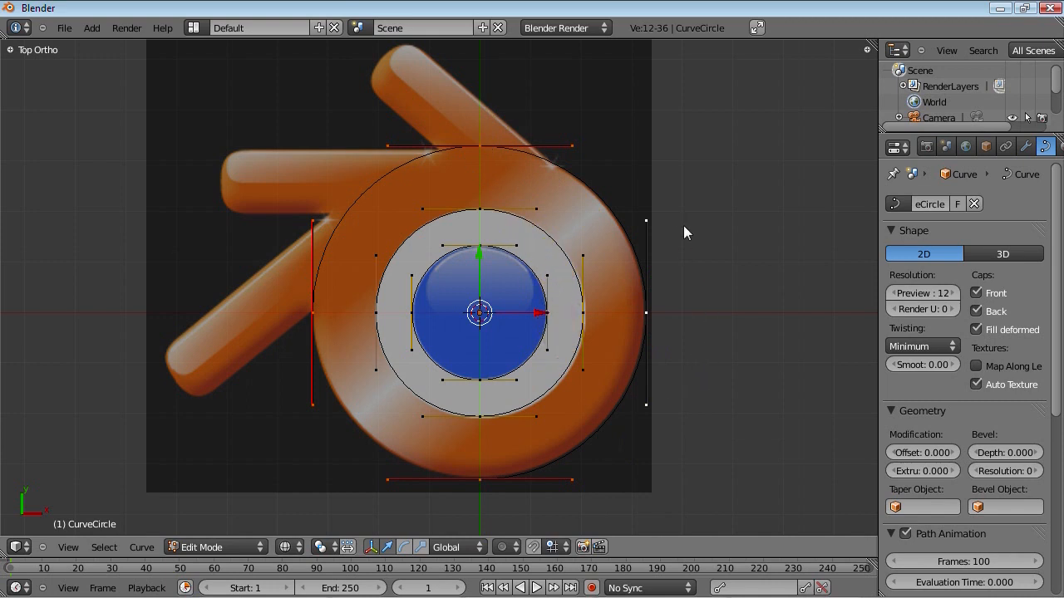
{"action": "key", "text": "r"}
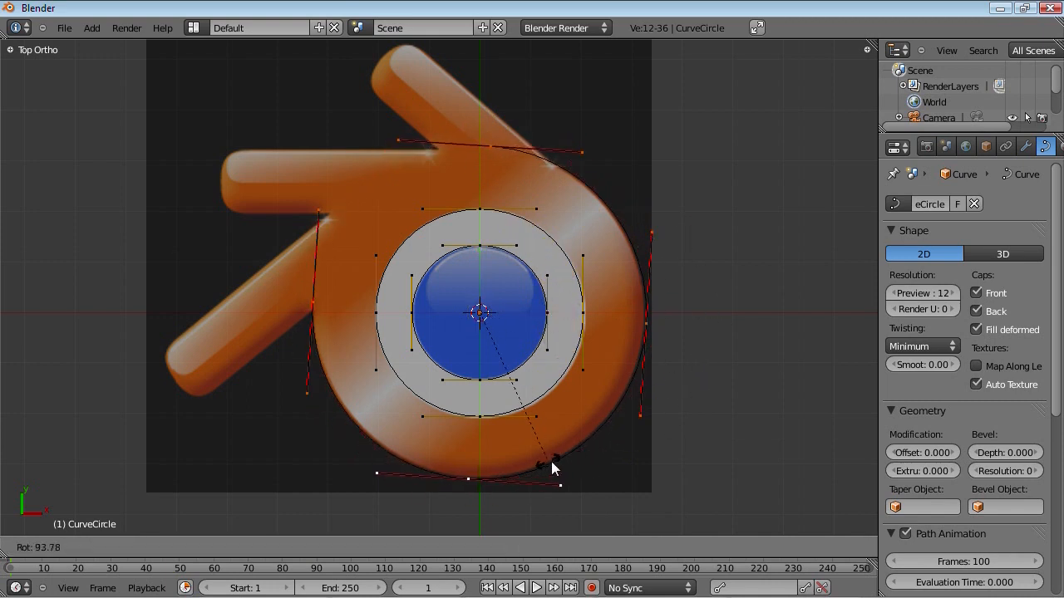
{"action": "key", "text": "ctrl"}
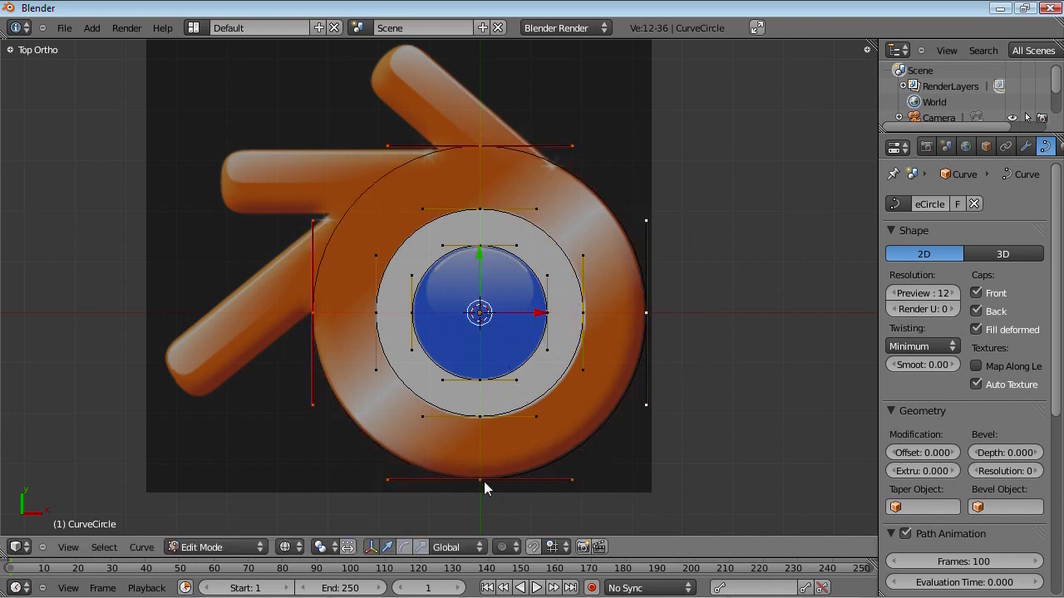
{"action": "key", "text": "r"}
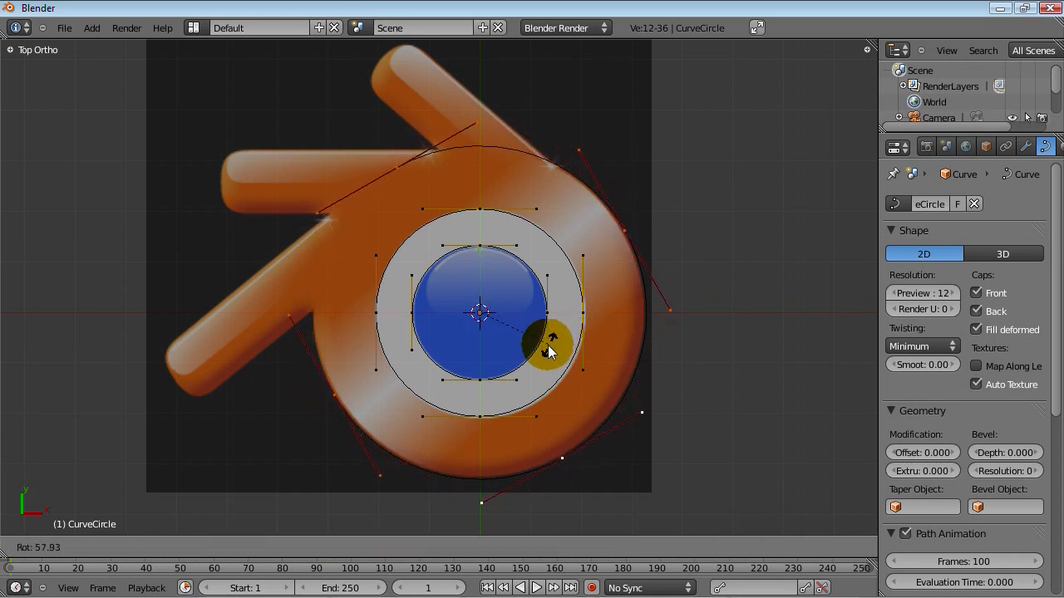
{"action": "type", "text": "90"}
{"action": "key", "text": "Return"}
{"action": "right_click", "coordinate": [312, 314]}
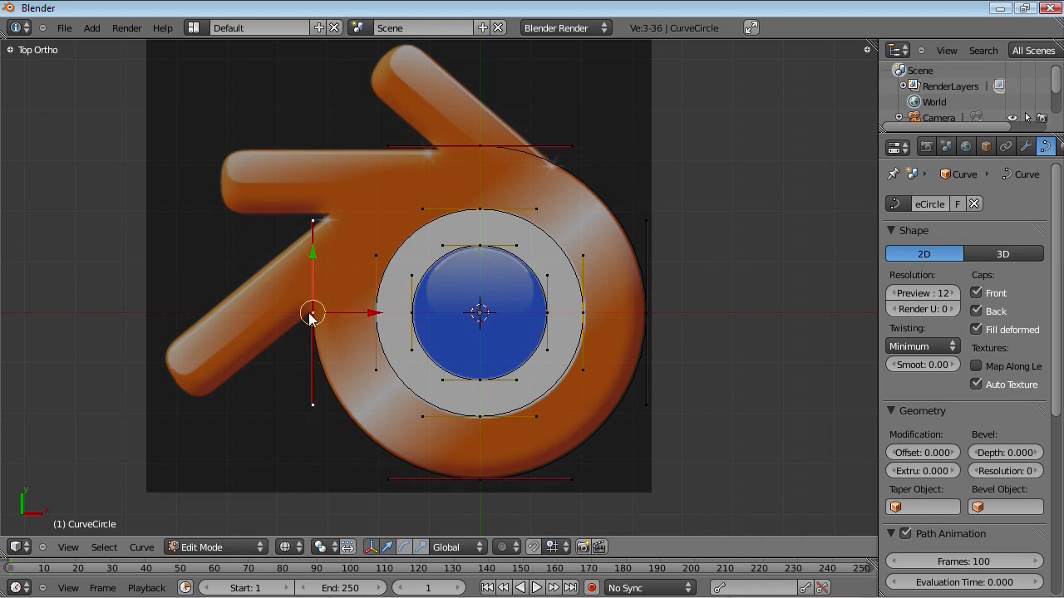
Set the pivot to the 3D cursor and rotate the outer curve's top end point about 25° clockwise to the upper arm's junction
{"action": "right_click", "coordinate": [482, 155]}
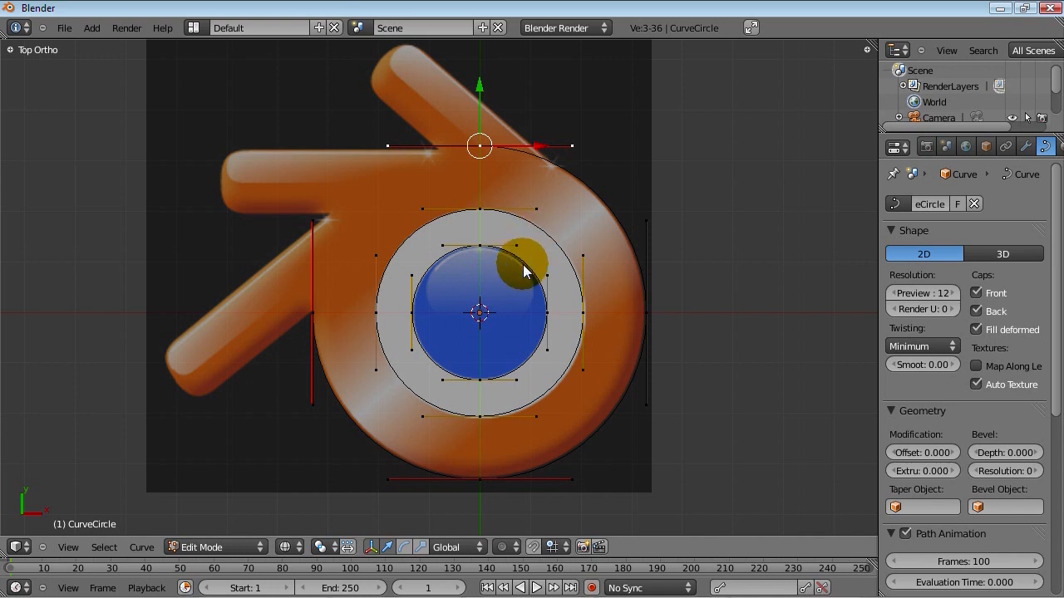
{"action": "left_click", "coordinate": [321, 548]}
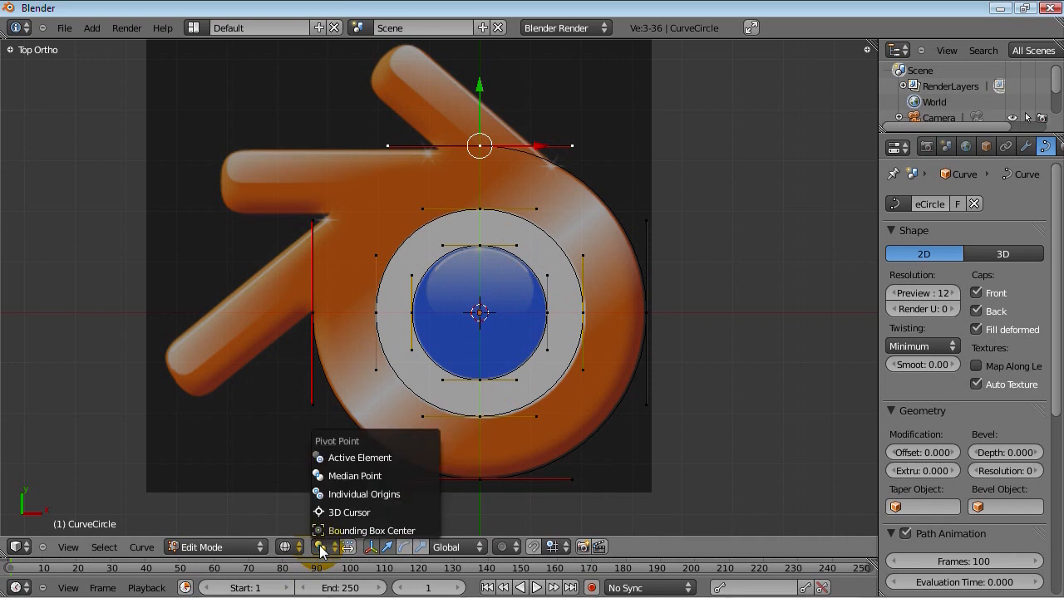
{"action": "left_click", "coordinate": [358, 513]}
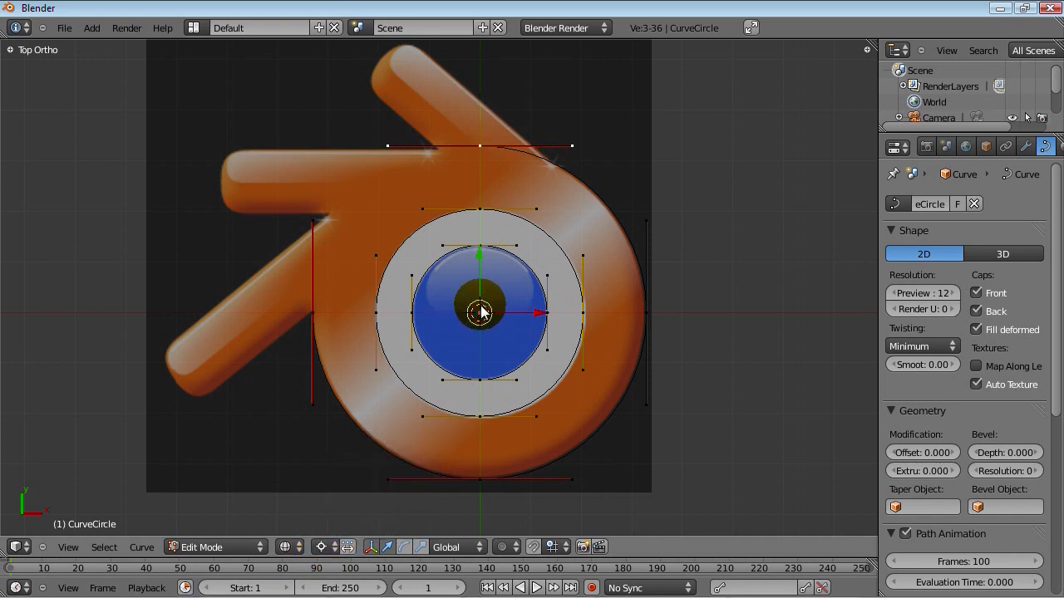
{"action": "key", "text": "n"}
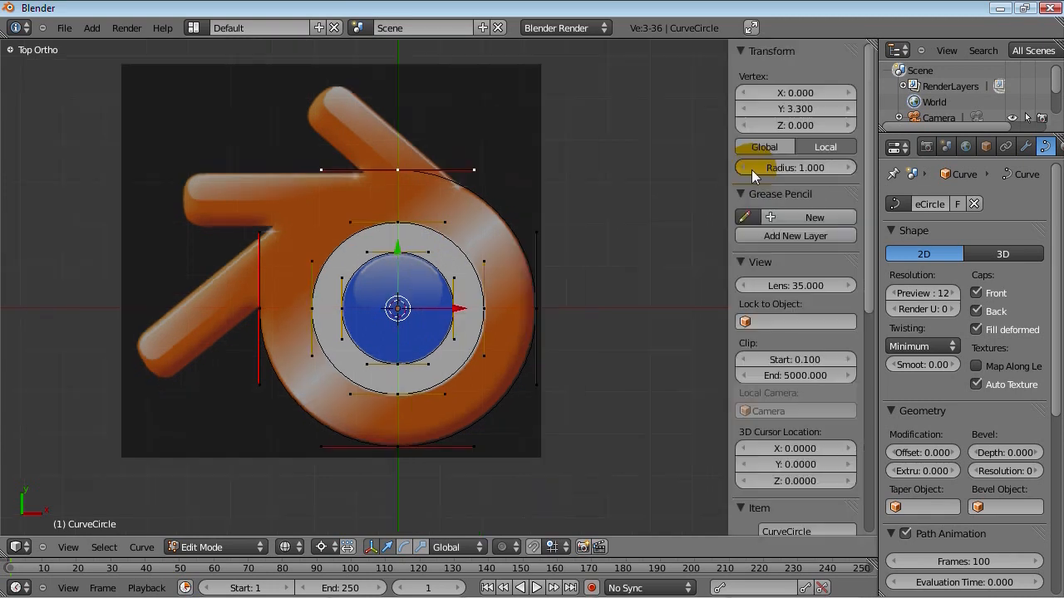
{"action": "scroll", "coordinate": [806, 324], "scroll_direction": "down", "scroll_amount": 3}
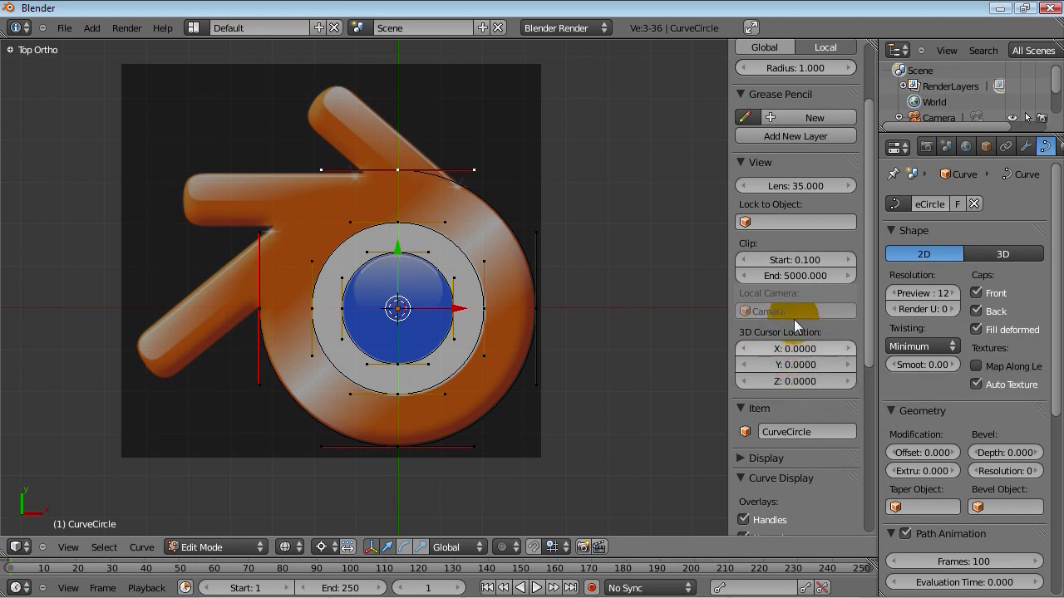
{"action": "key", "text": "n"}
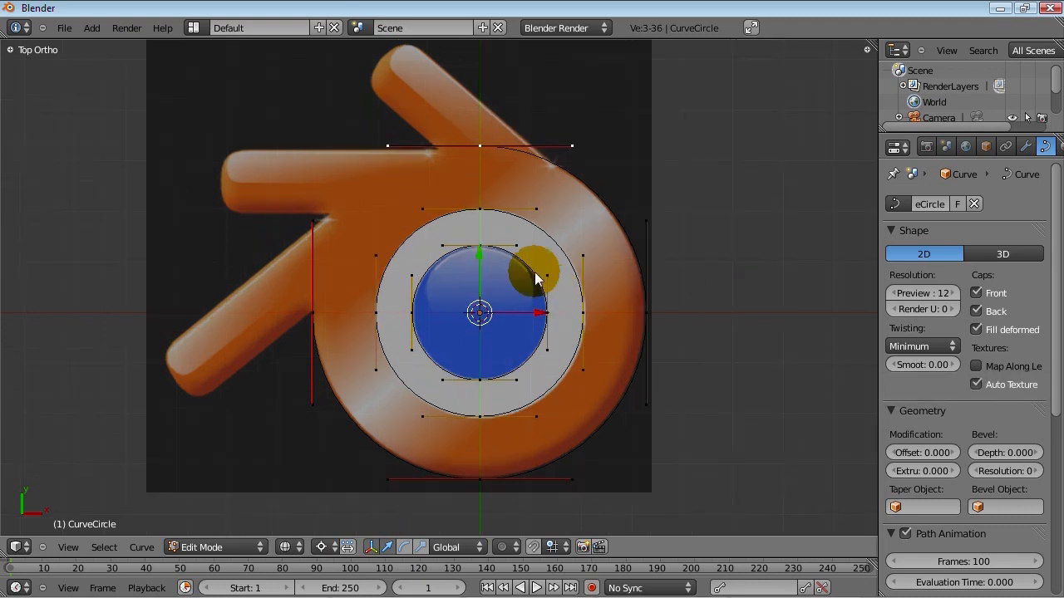
{"action": "key", "text": "r"}
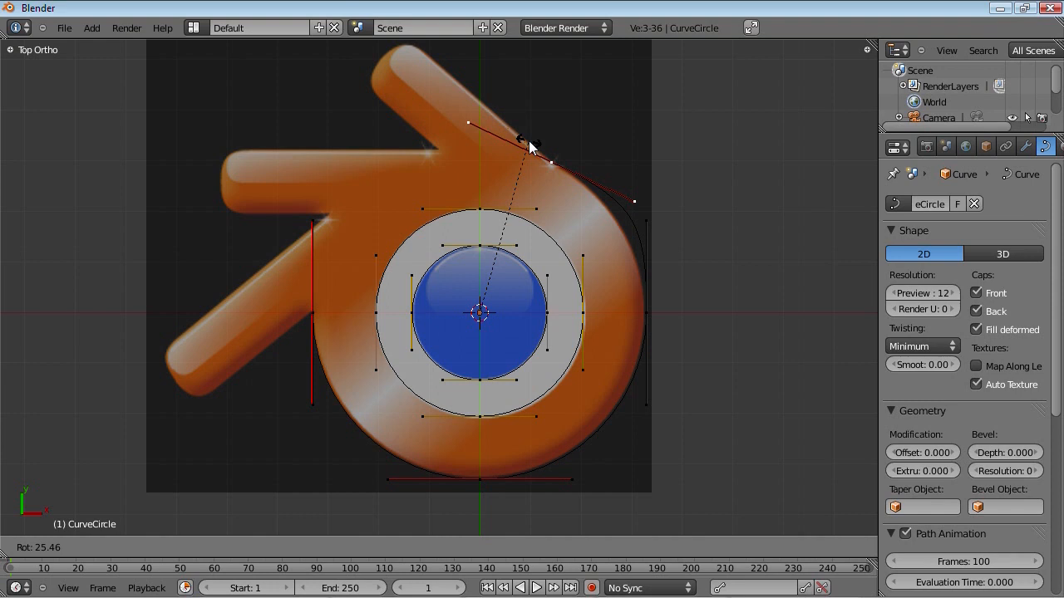
{"action": "left_click", "coordinate": [529, 141]}
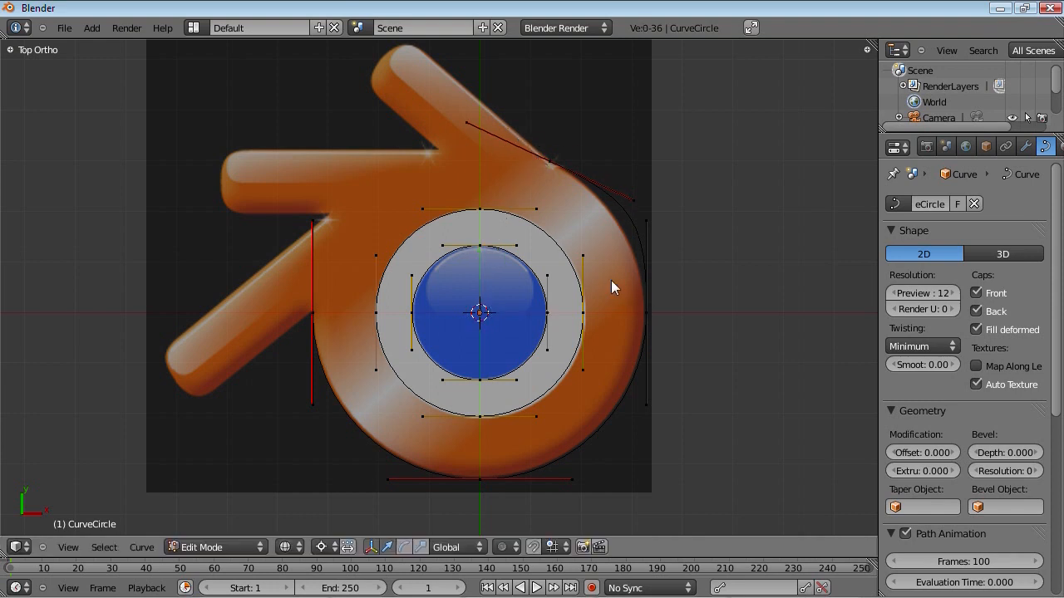
Deselect all points, inspect the curves from an angle, set the viewport shading to Solid, and return to top view
{"action": "key", "text": "a"}
{"action": "key", "text": "alt+z"}
{"action": "middle_click_drag", "start_coordinate": [453, 388], "coordinate": [493, 380]}
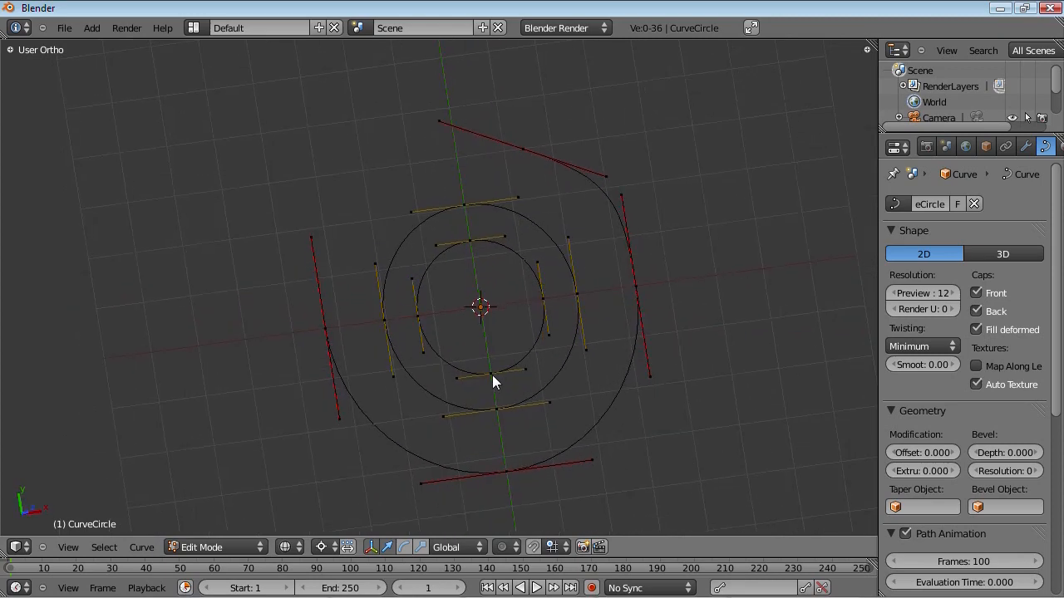
{"action": "key", "text": "KP_1"}
{"action": "key", "text": "KP_7"}
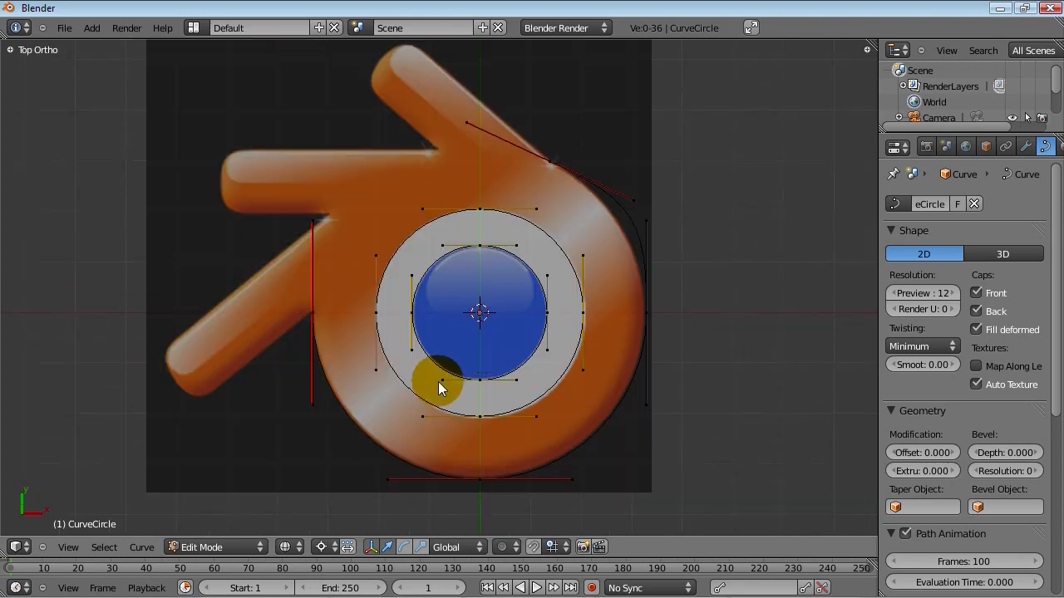
{"action": "left_click", "coordinate": [285, 547]}
{"action": "left_click", "coordinate": [300, 495]}
{"action": "mouse_move", "coordinate": [300, 495]}
{"action": "middle_mouse_down"}
{"action": "mouse_move", "coordinate": [446, 305]}
{"action": "mouse_move", "coordinate": [428, 407]}
{"action": "middle_mouse_up"}
{"action": "key", "text": "KP_7"}
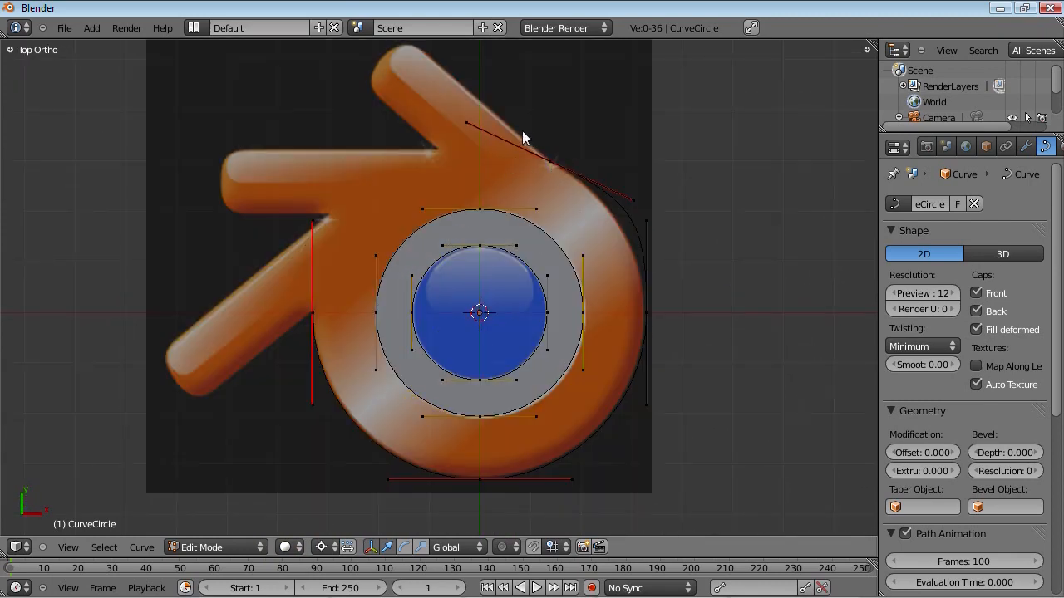
Set the pivot to Median Point and try rotating the upper end point's handle that faces the right side of the curve
{"action": "right_click", "coordinate": [542, 164]}
{"action": "right_click_drag", "start_coordinate": [633, 235], "coordinate": [667, 201]}
{"action": "left_click", "coordinate": [331, 552]}
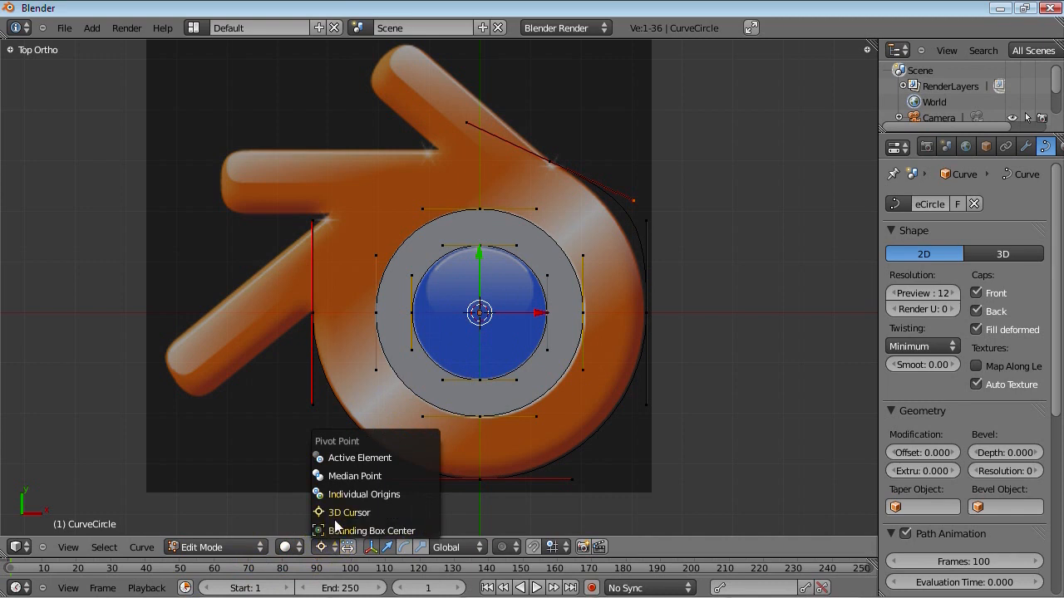
{"action": "left_click", "coordinate": [351, 480]}
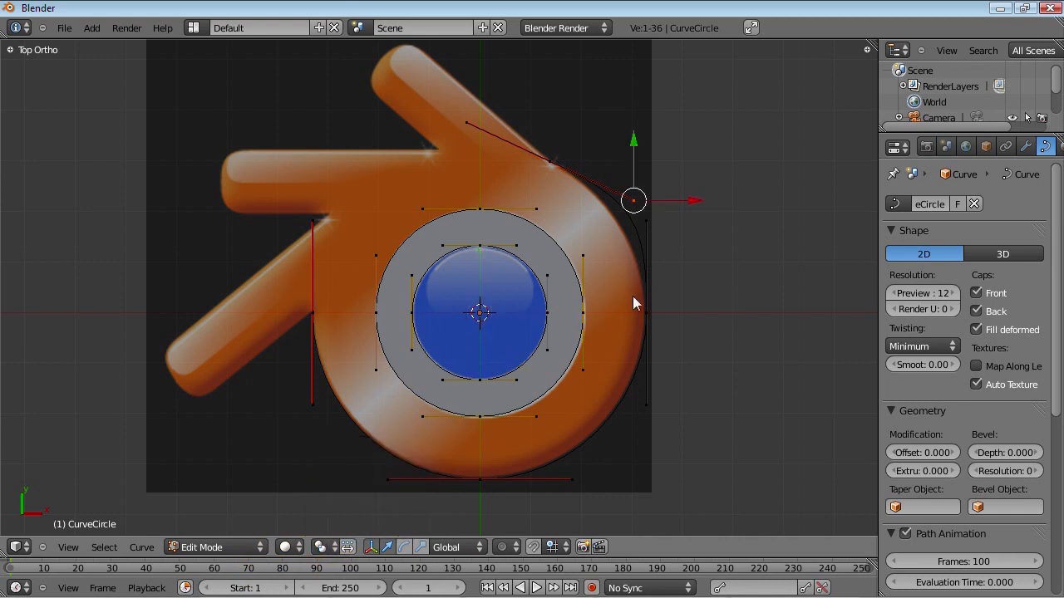
{"action": "key", "text": "r"}
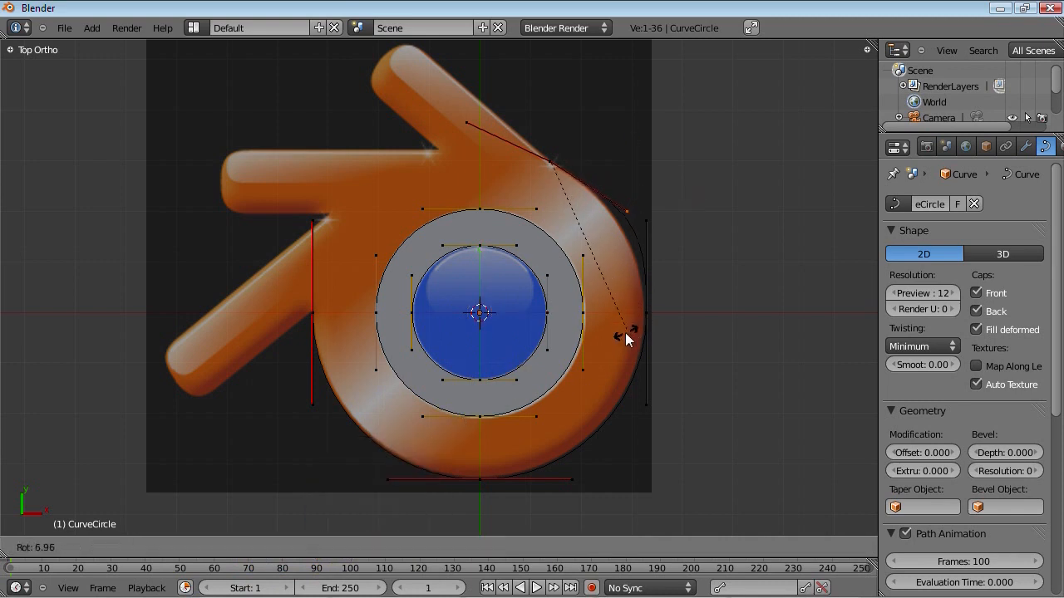
{"action": "key", "text": "Escape"}
Add the right control point's upper handle to the selection and move both handles about -0.23 in X and -0.13 in Y
{"action": "right_click", "coordinate": [650, 220], "text": "shift"}
{"action": "key", "text": "g"}
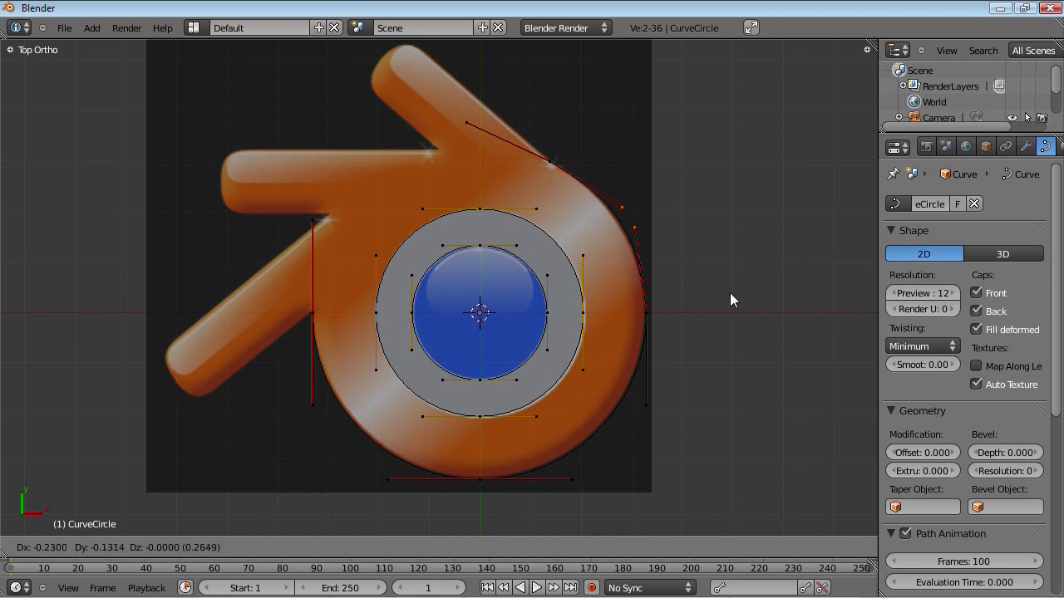
{"action": "left_click", "coordinate": [729, 293]}
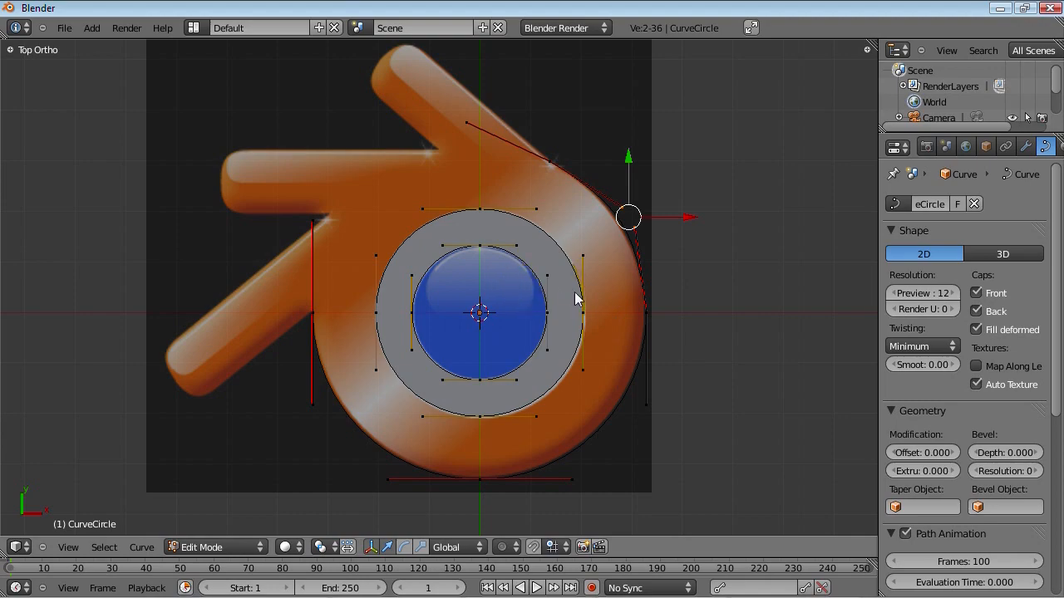